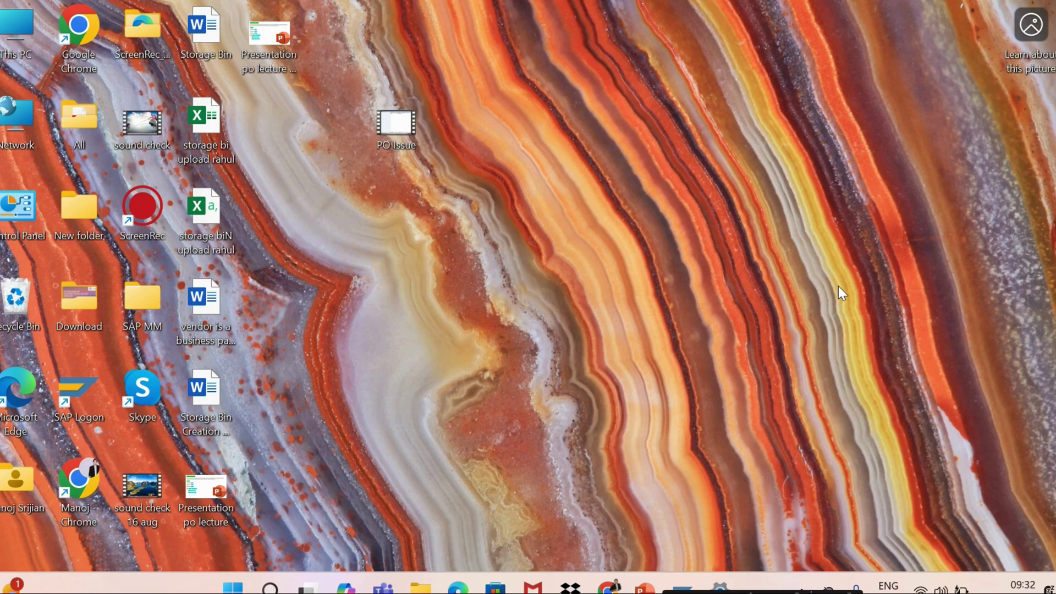
Switch from the Windows desktop to the SAP Create Purchase Order window
{"action": "key", "text": "alt+Tab"}
{"action": "key", "text": "alt+Tab"}
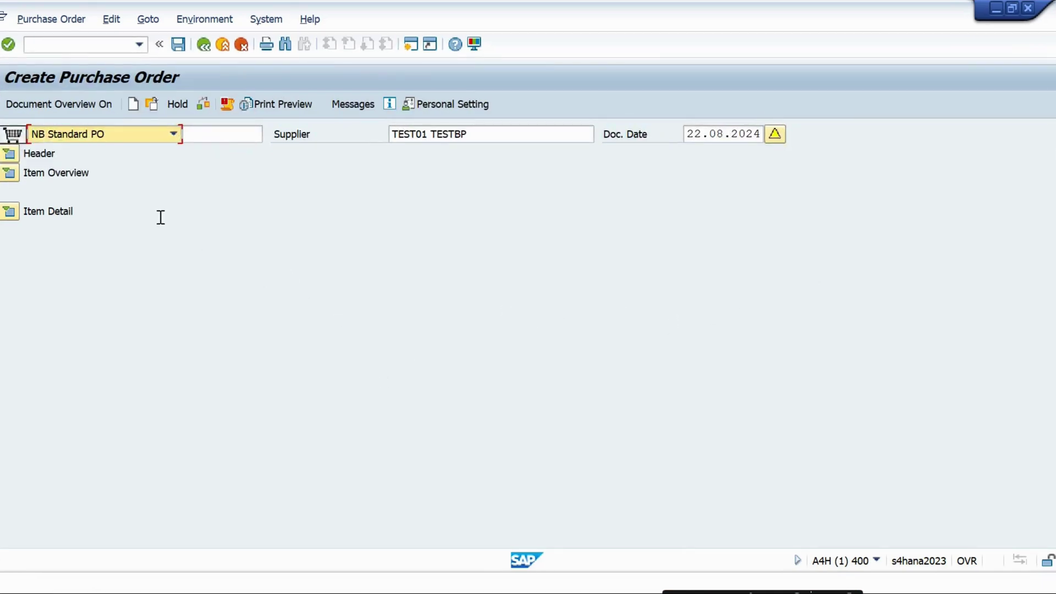
Restart the transaction with /nme21n for a fresh NB Standard PO screen dated 22.08.2024
{"action": "left_click", "coordinate": [90, 134]}
{"action": "left_click", "coordinate": [91, 43]}
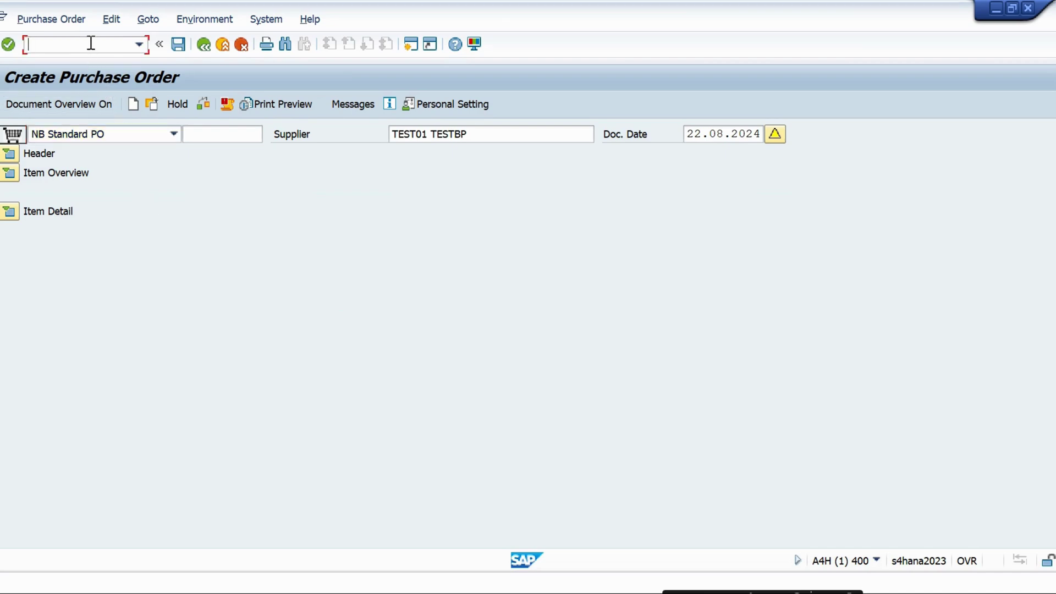
{"action": "type", "text": "/nme21n"}
{"action": "key", "text": "Return"}
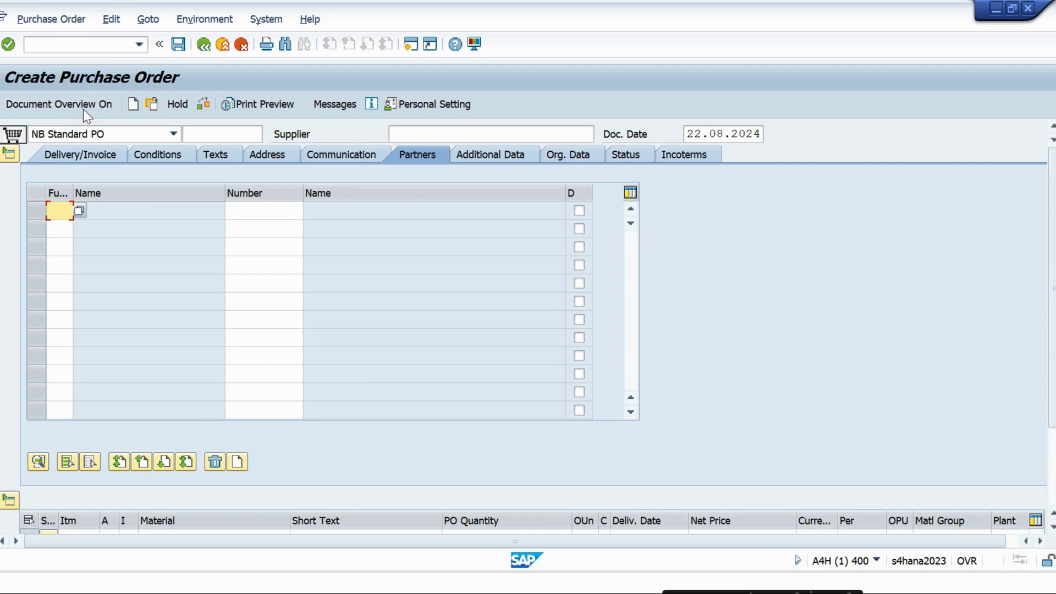
{"action": "left_click", "coordinate": [64, 112]}
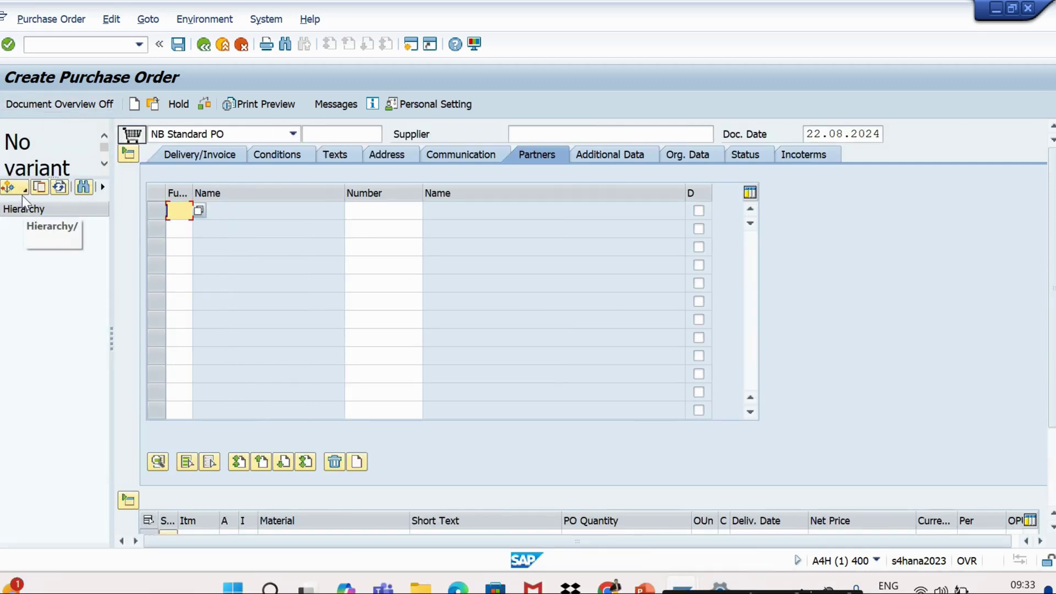
{"action": "left_click", "coordinate": [16, 189]}
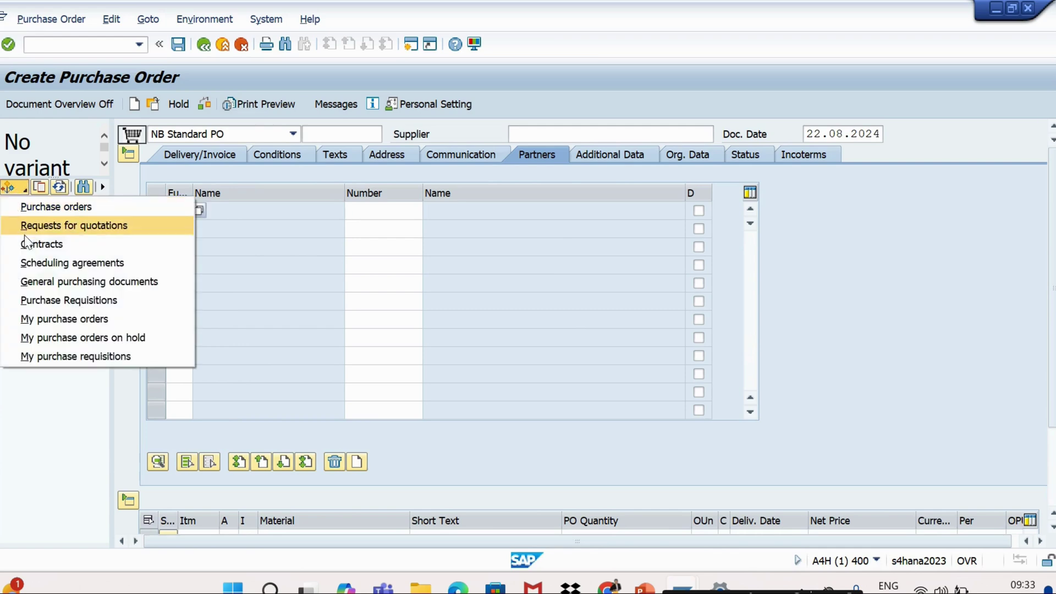
{"action": "left_click", "coordinate": [41, 320]}
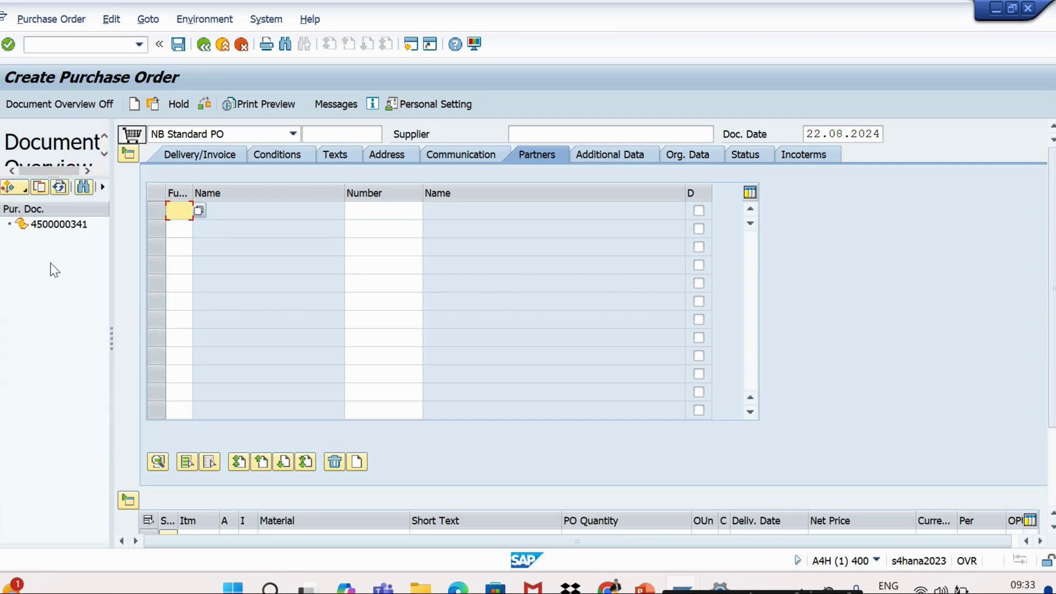
{"action": "left_click", "coordinate": [46, 229]}
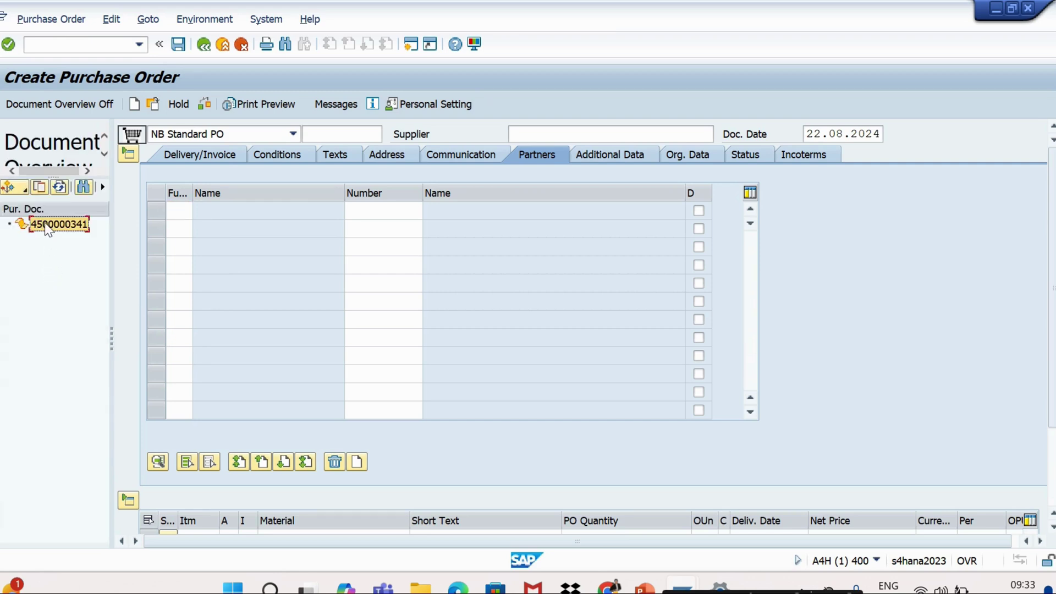
{"action": "double_click", "coordinate": [48, 227]}
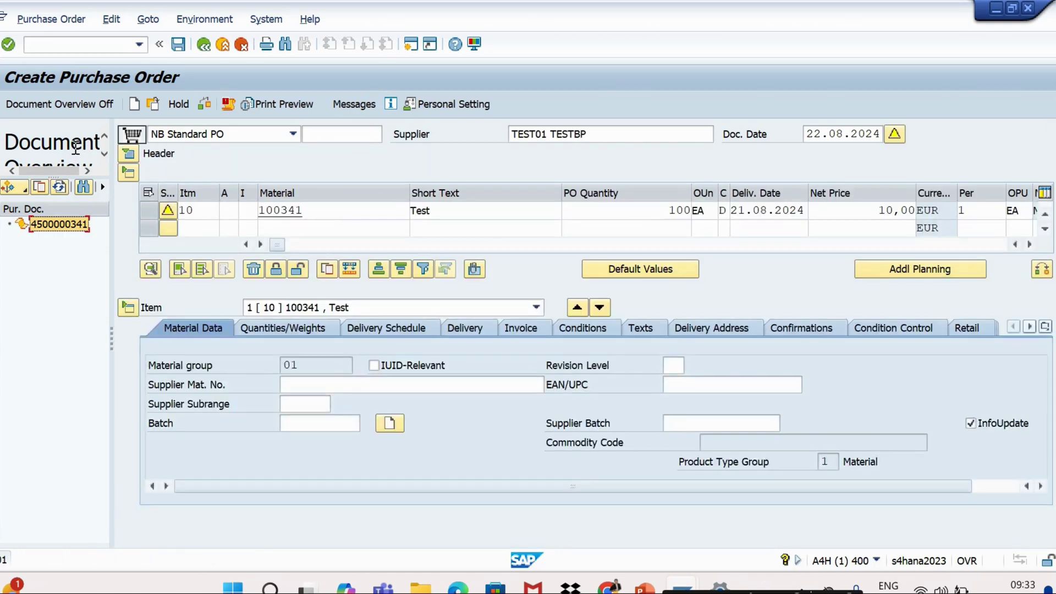
Hide the document overview, collapse the item sections, and expand the header's partners table
{"action": "left_click", "coordinate": [81, 111]}
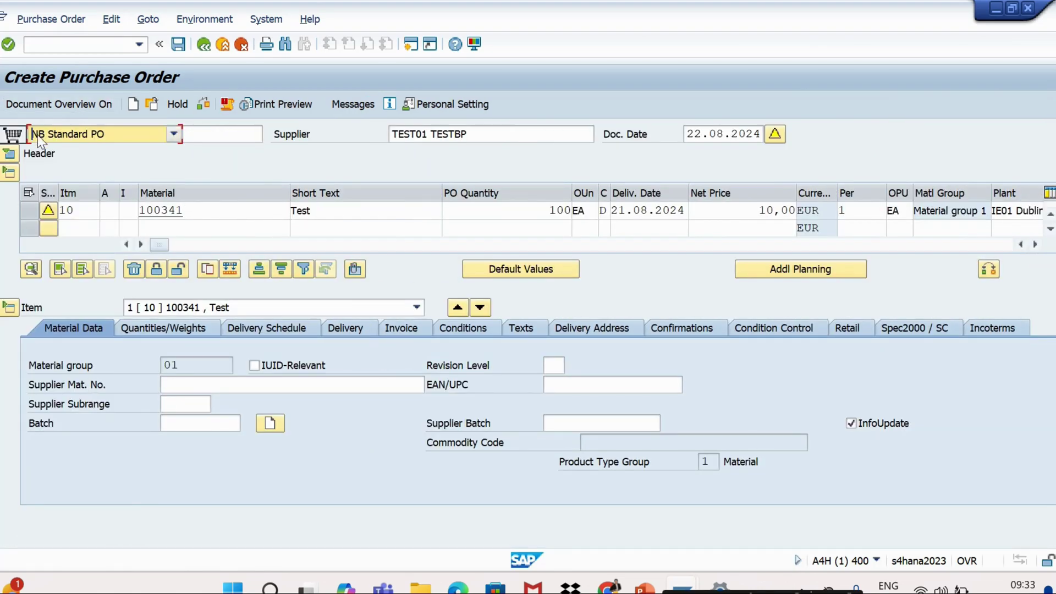
{"action": "left_click", "coordinate": [11, 175]}
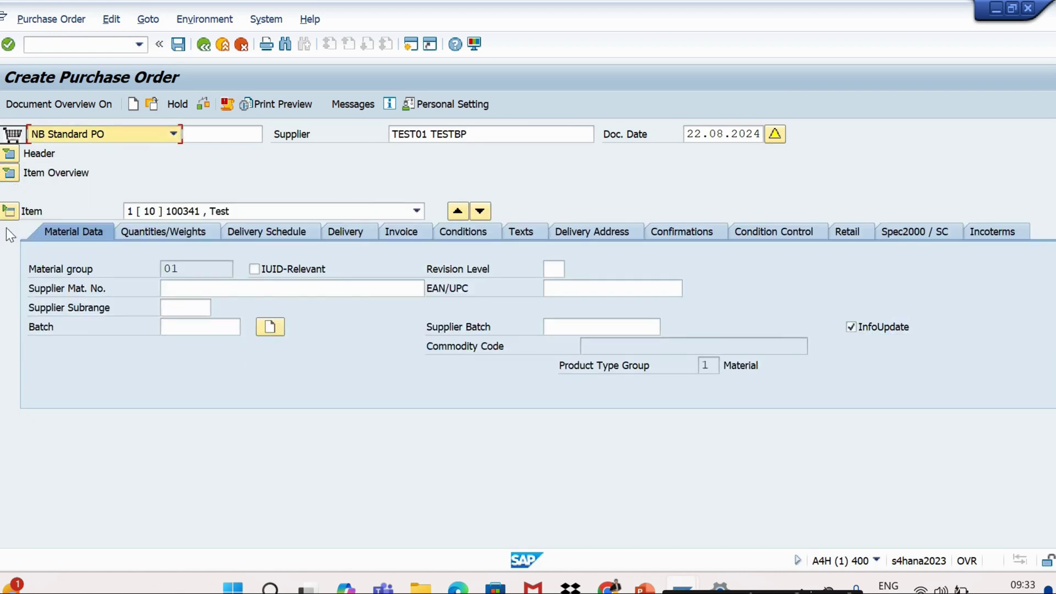
{"action": "left_click", "coordinate": [10, 279]}
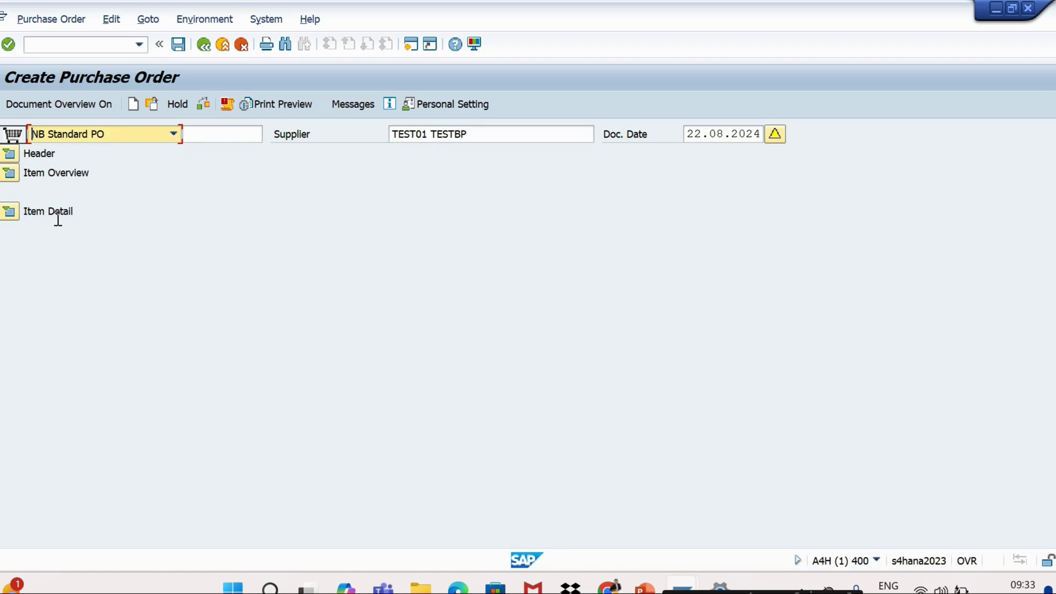
{"action": "left_click", "coordinate": [17, 157]}
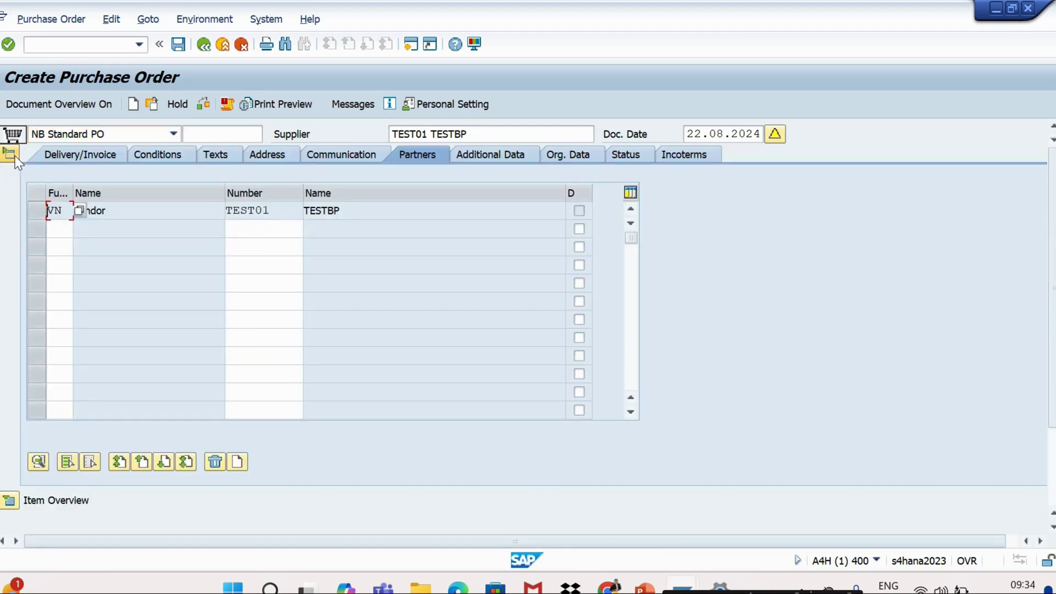
{"action": "left_click", "coordinate": [16, 157]}
{"action": "left_click", "coordinate": [16, 157]}
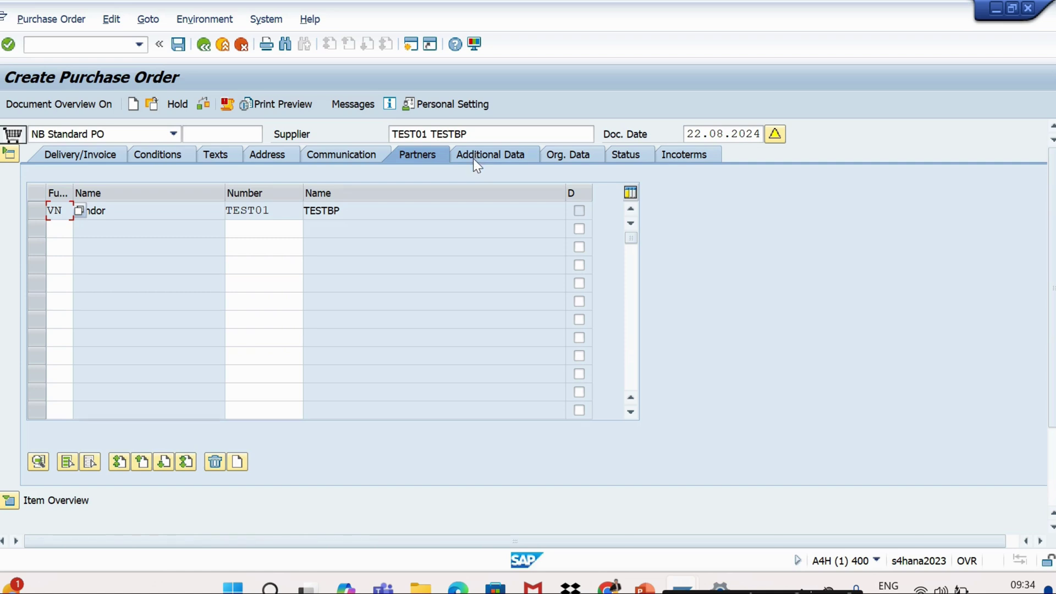
Collapse the header, then expand and collapse the item overview and item 10 detail
{"action": "left_click", "coordinate": [10, 154]}
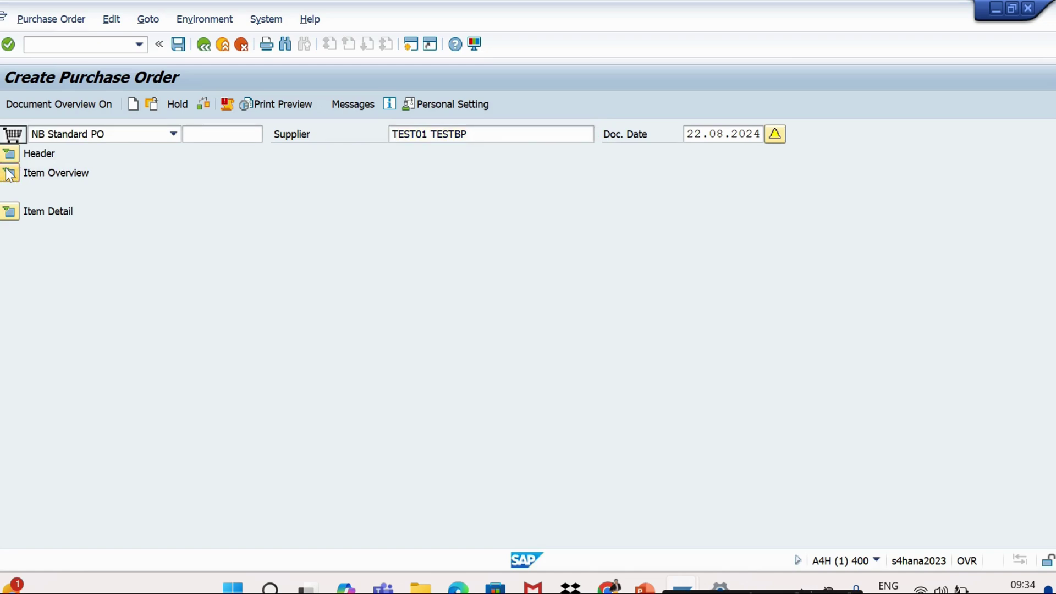
{"action": "left_click", "coordinate": [9, 174]}
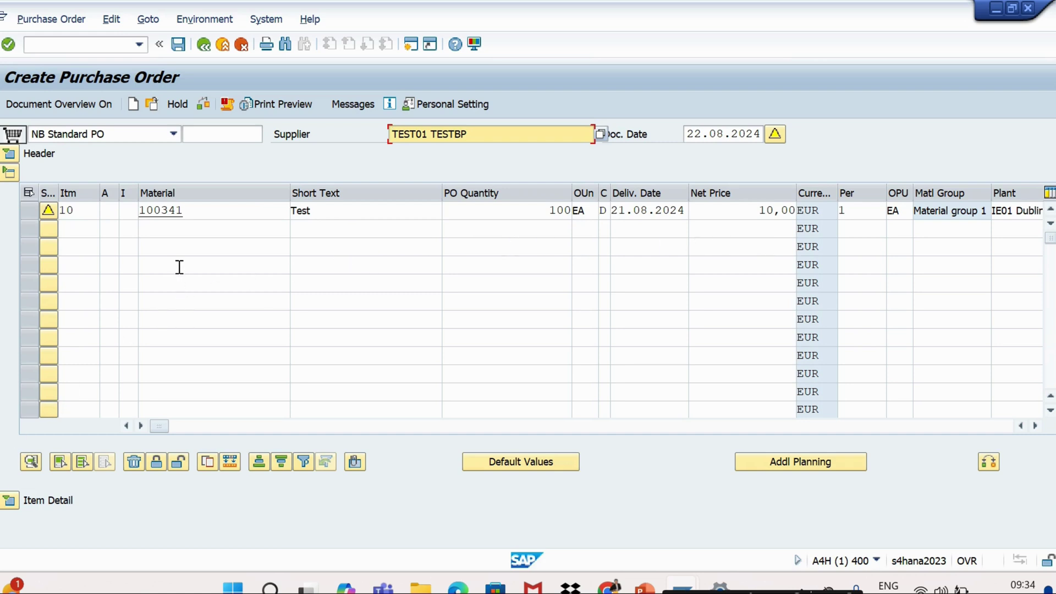
{"action": "left_click", "coordinate": [9, 500]}
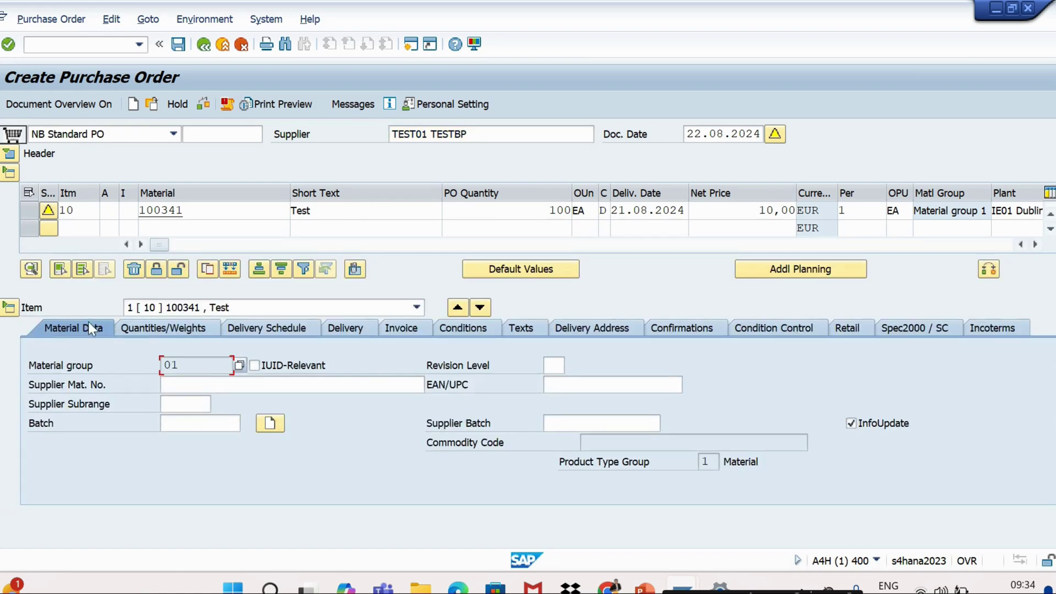
{"action": "left_click", "coordinate": [9, 308]}
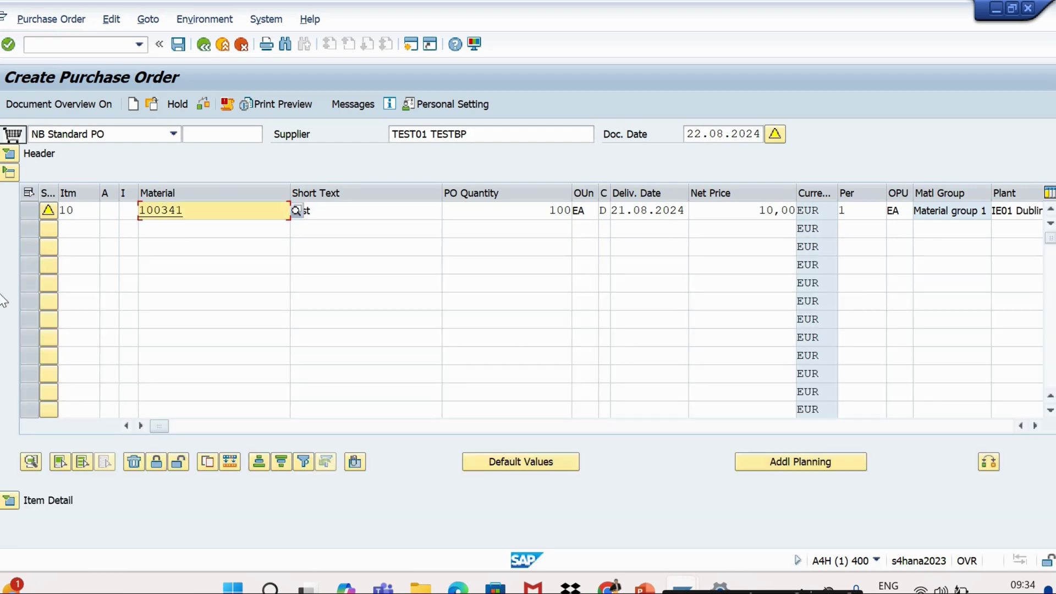
{"action": "left_click", "coordinate": [8, 172]}
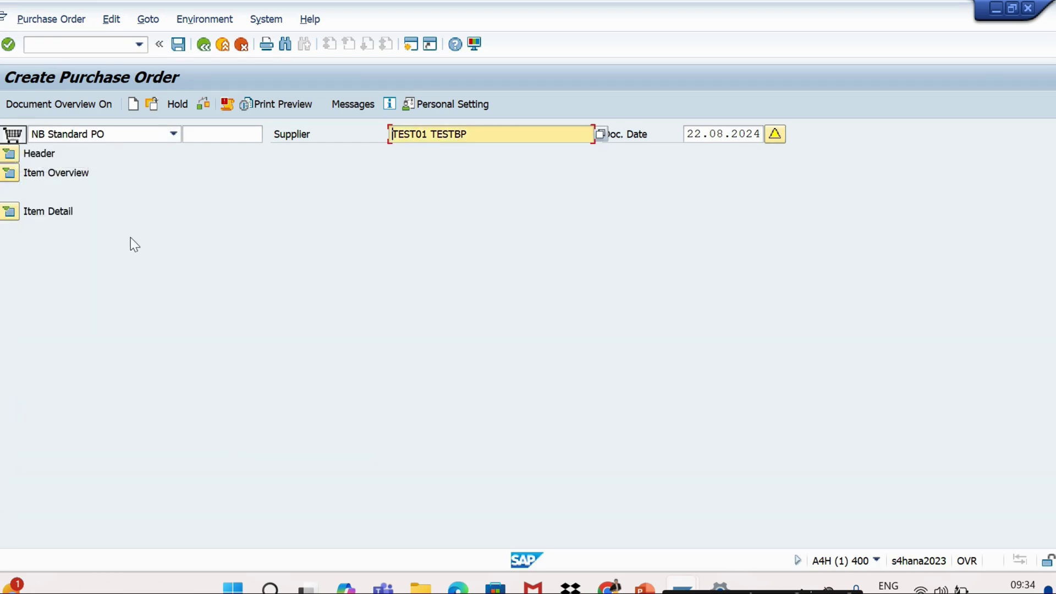
{"action": "key", "text": "alt+Tab"}
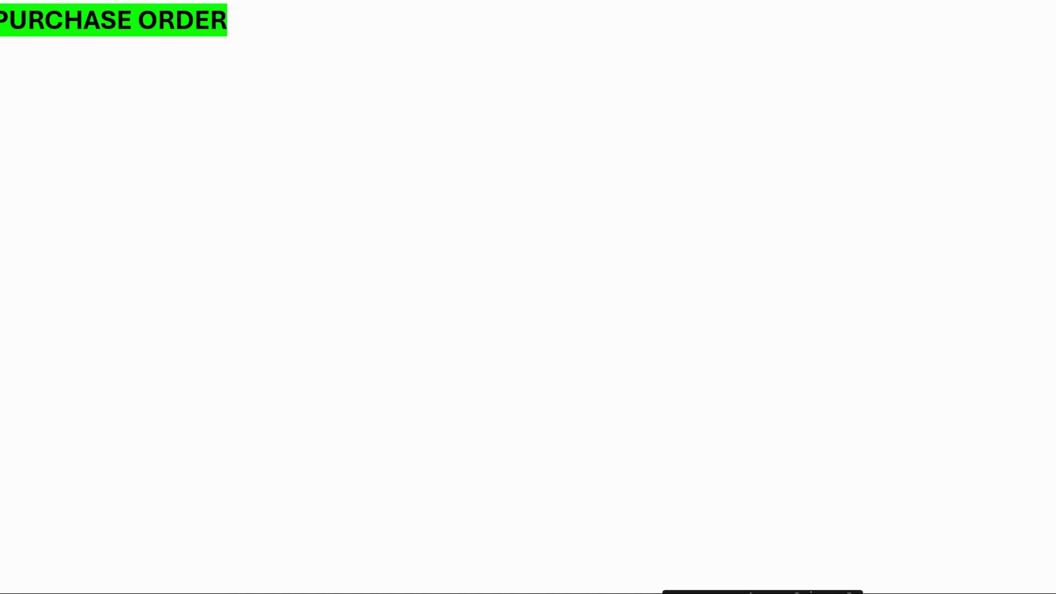
Show the paragraph defining a purchase order on the PURCHASE ORDER slide
{"action": "key", "text": "Right"}
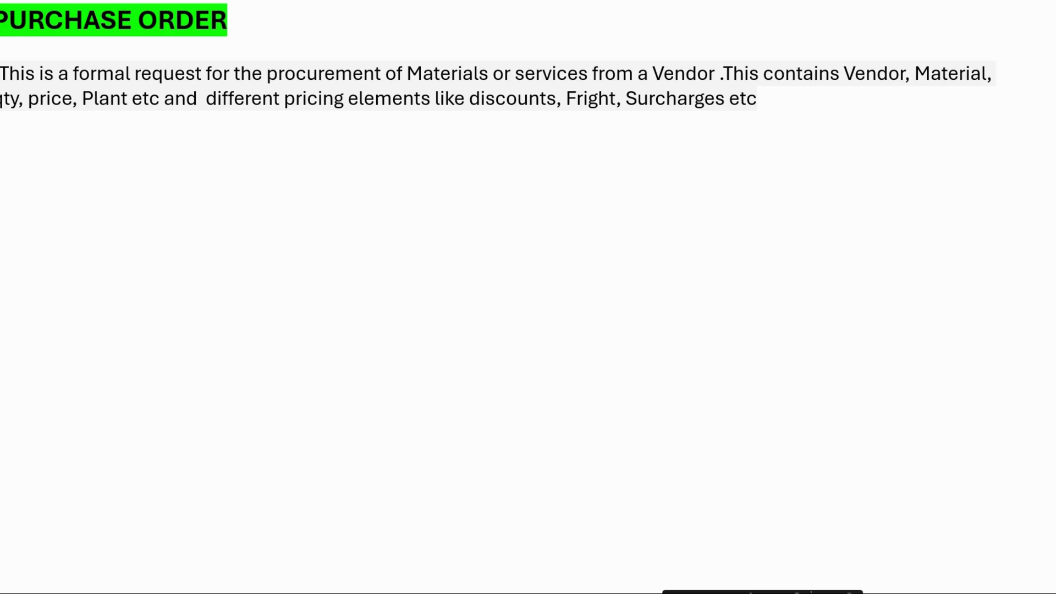
Reveal the T Codes ME21N, ME22N, ME23N and ME2N/ME2L/ME2M, then go to the four-parts slide
{"action": "key", "text": "Right"}
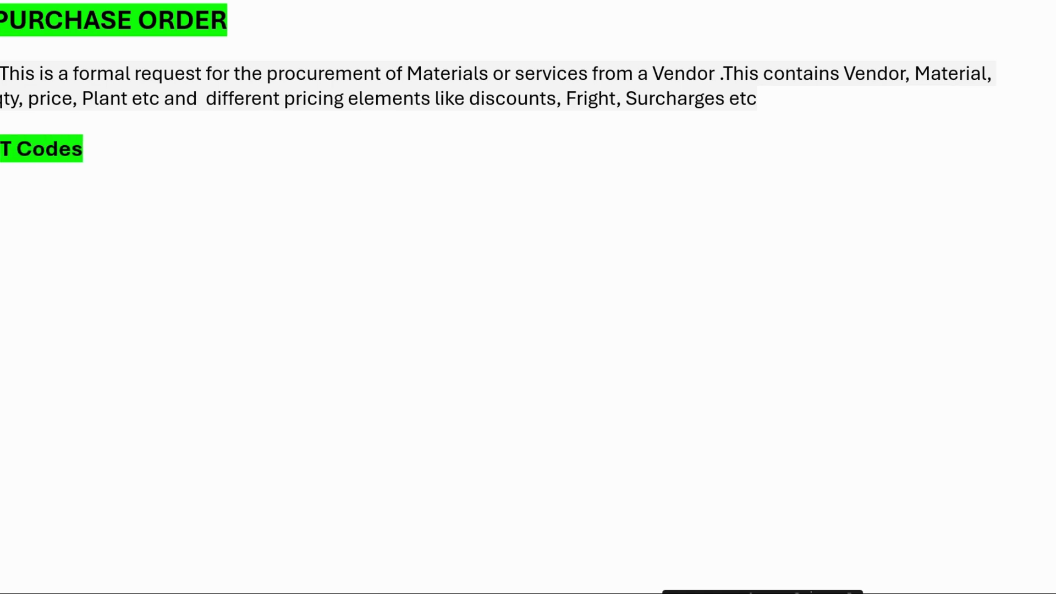
{"action": "key", "text": "Right"}
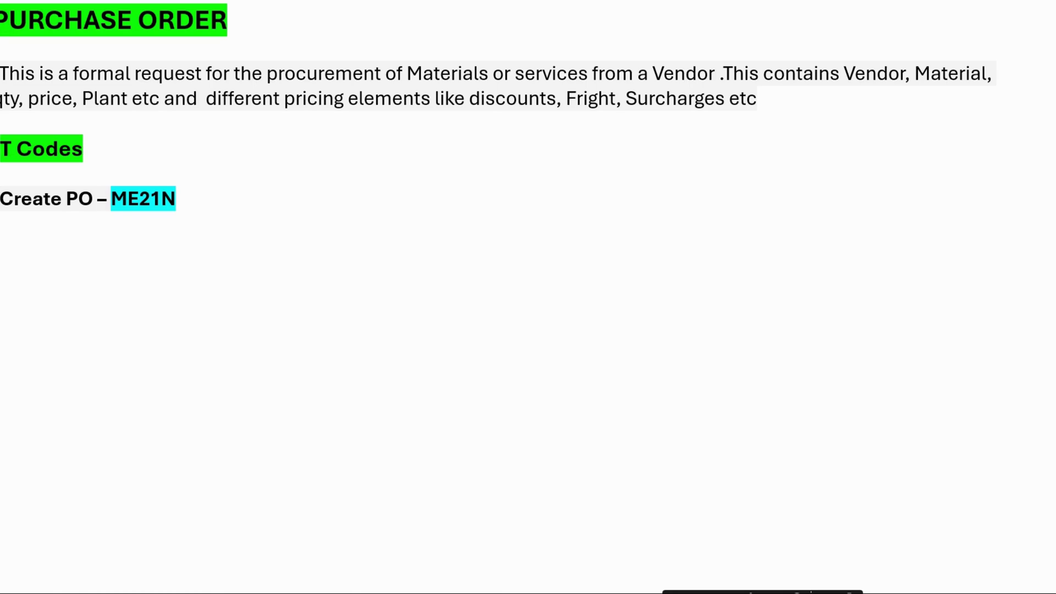
{"action": "key", "text": "Right"}
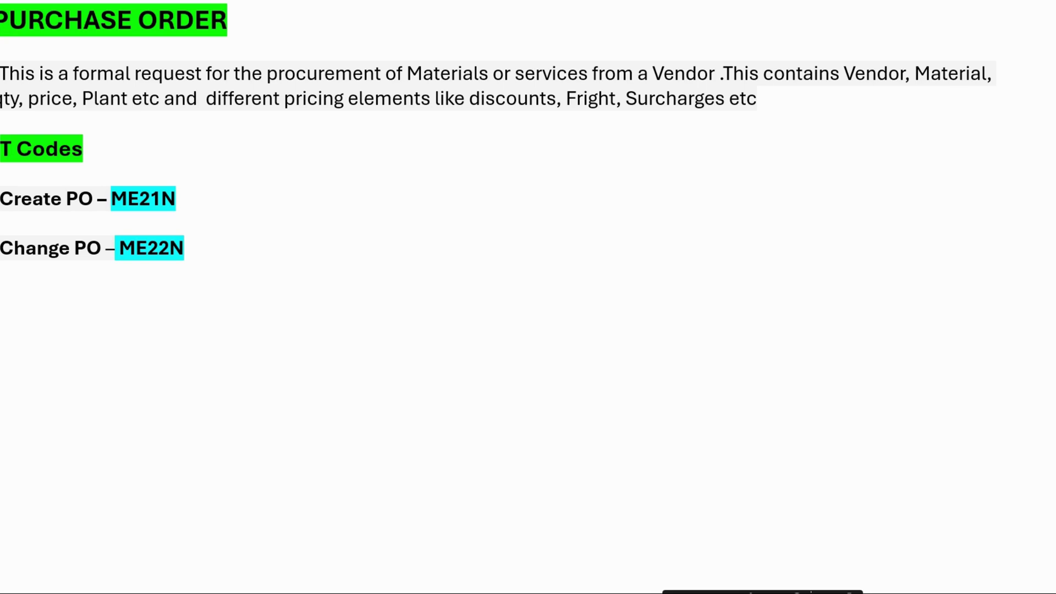
{"action": "key", "text": "Right"}
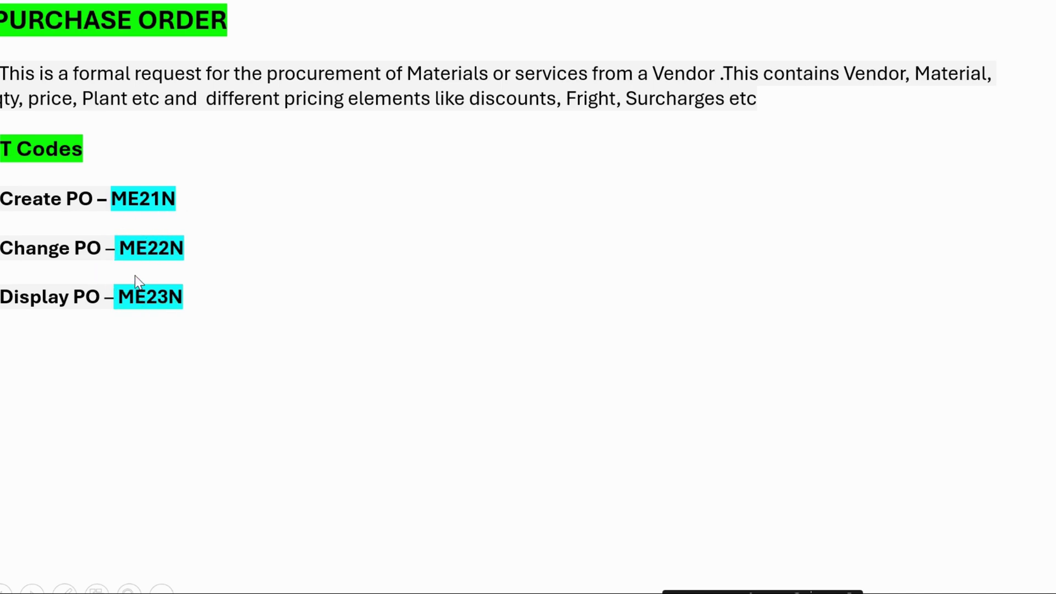
{"action": "left_click", "coordinate": [271, 307]}
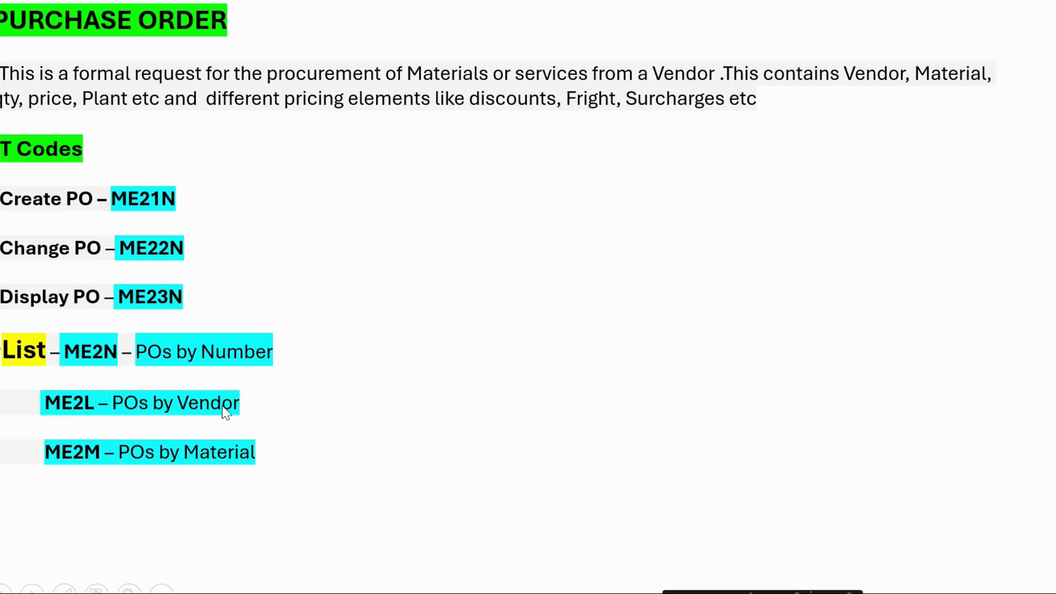
{"action": "left_click", "coordinate": [392, 349]}
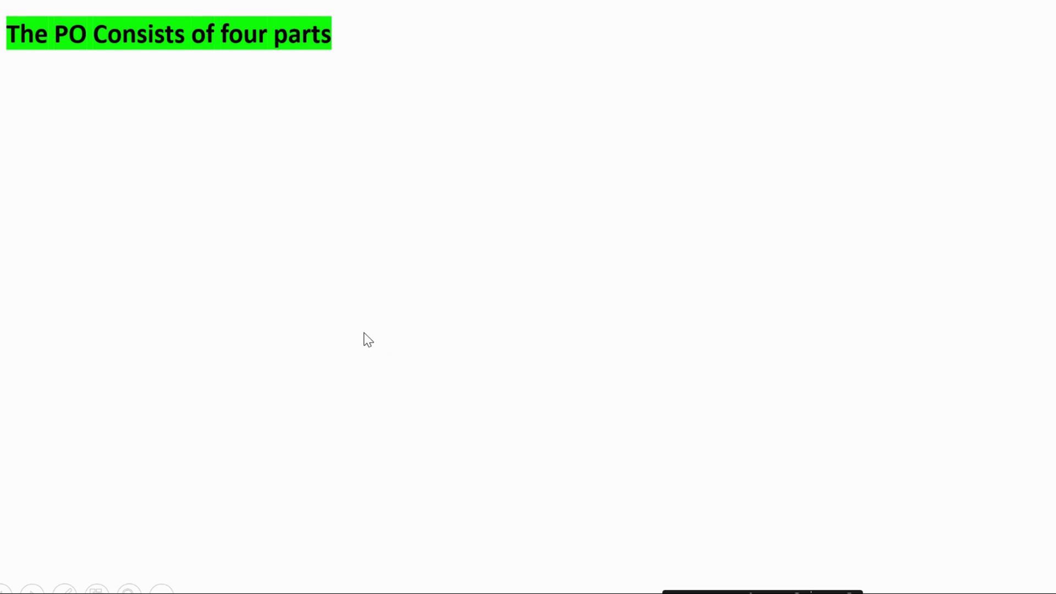
Show the four PO parts: Header Area, Item overview, Item Details, Document Overview
{"action": "left_click", "coordinate": [260, 185]}
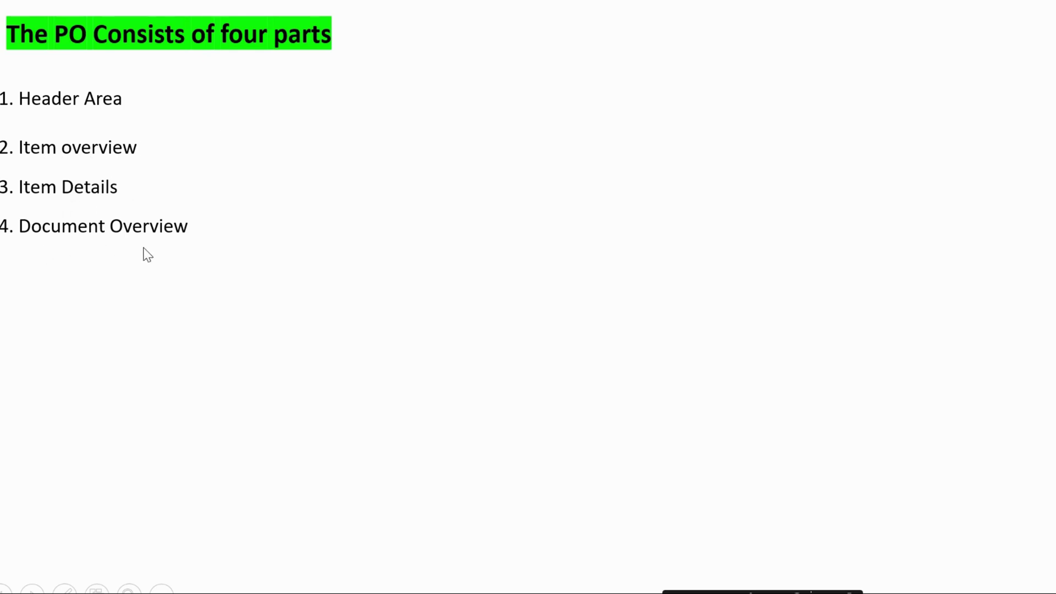
{"action": "key", "text": "alt+Tab"}
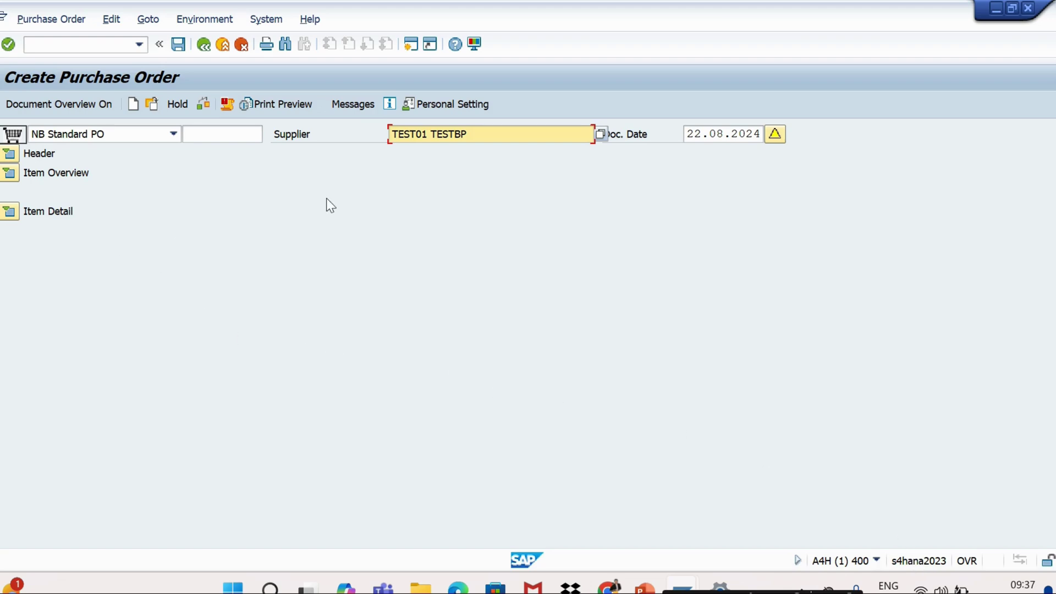
Expand the PO header to its Delivery/Invoice tab showing currency EUR and exchange rate 1,00000
{"action": "left_click", "coordinate": [16, 158]}
{"action": "left_click", "coordinate": [15, 157]}
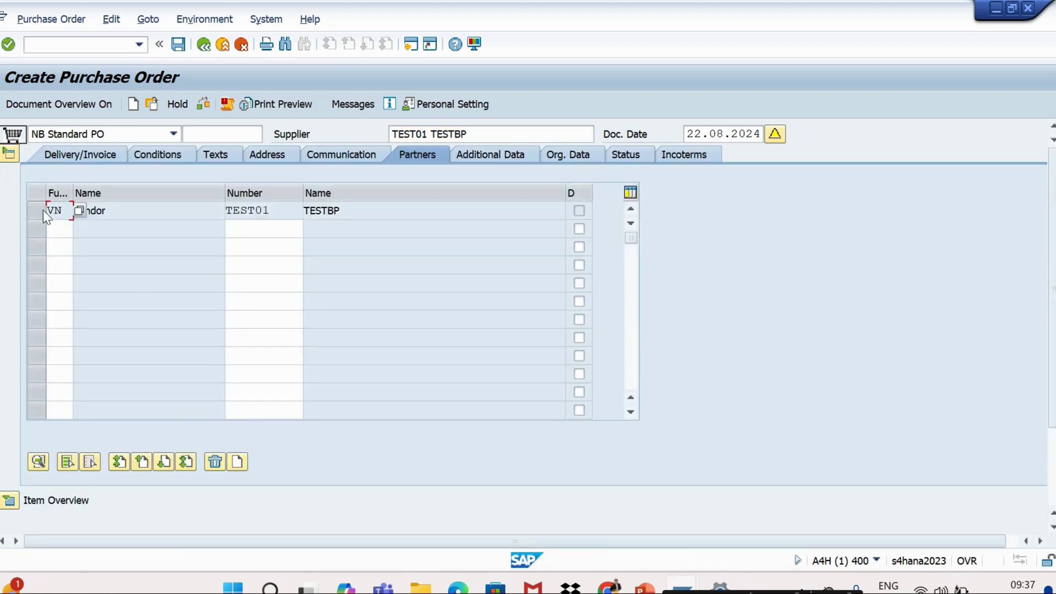
{"action": "left_click", "coordinate": [66, 158]}
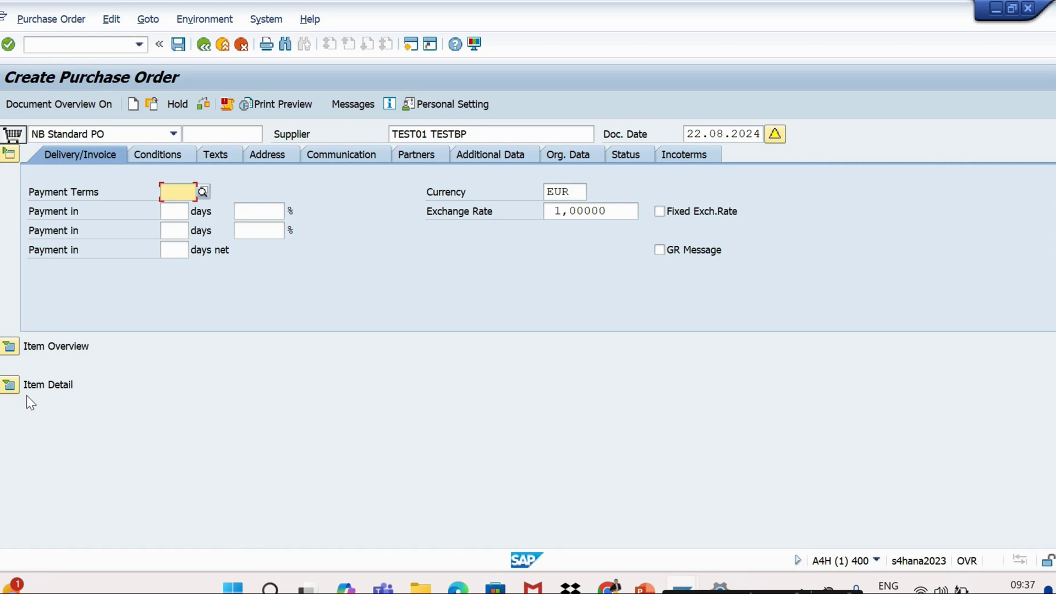
{"action": "key", "text": "alt+Tab"}
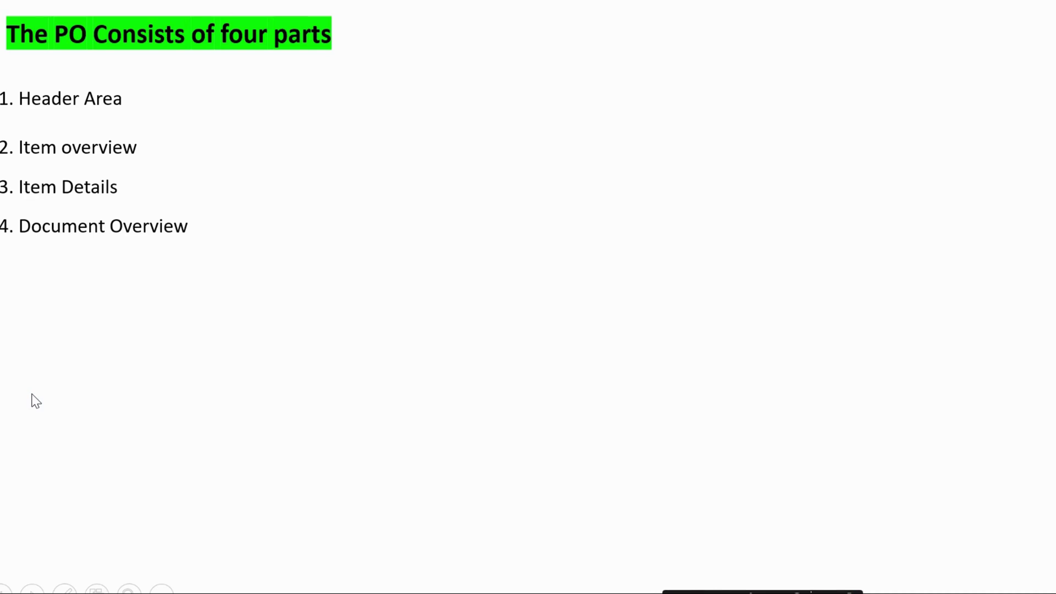
Reveal the Header Area and Deliver/Invoice points on the slide
{"action": "left_click", "coordinate": [184, 316]}
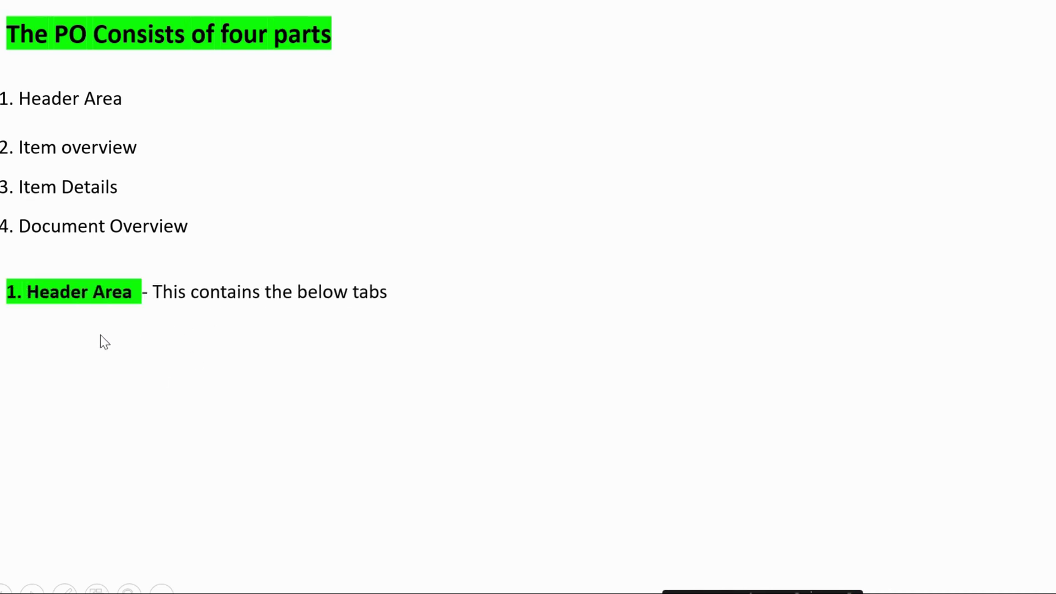
{"action": "left_click", "coordinate": [207, 322]}
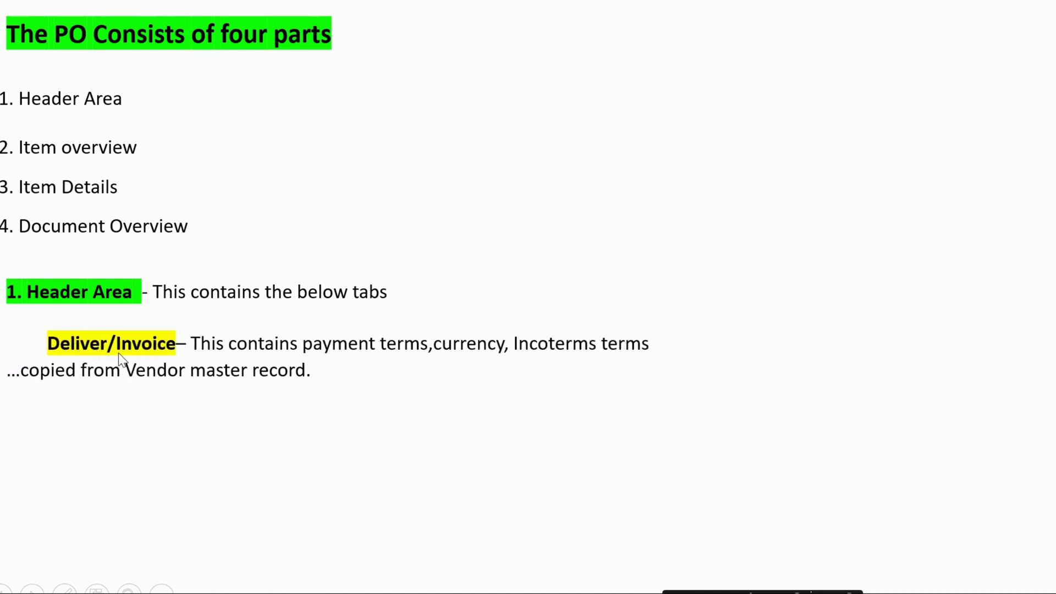
{"action": "key", "text": "alt+Tab"}
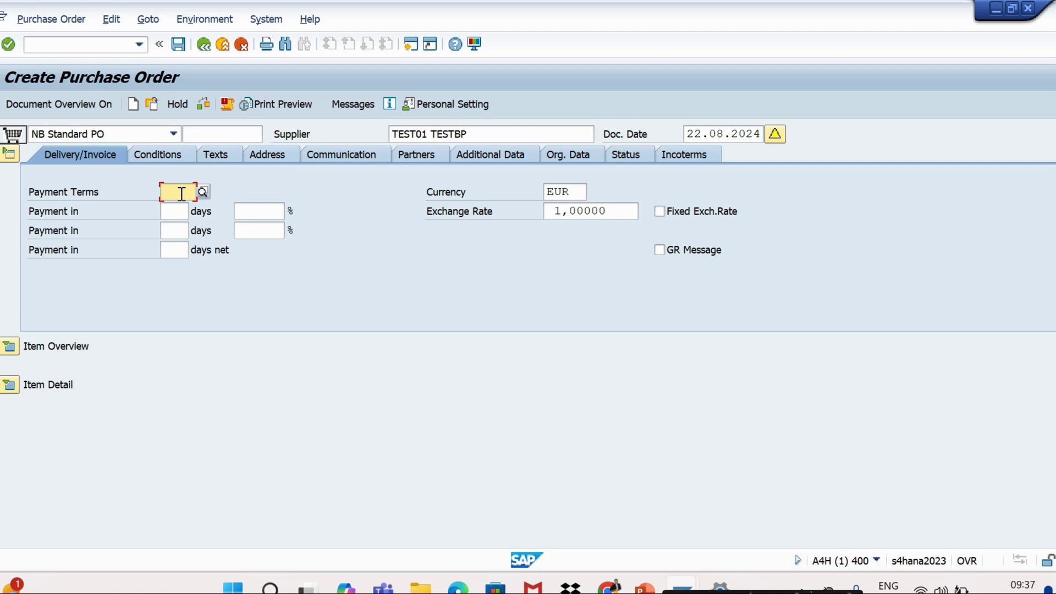
Browse the Payment Terms options, then highlight the EUR currency and exchange rate fields
{"action": "left_click", "coordinate": [203, 192]}
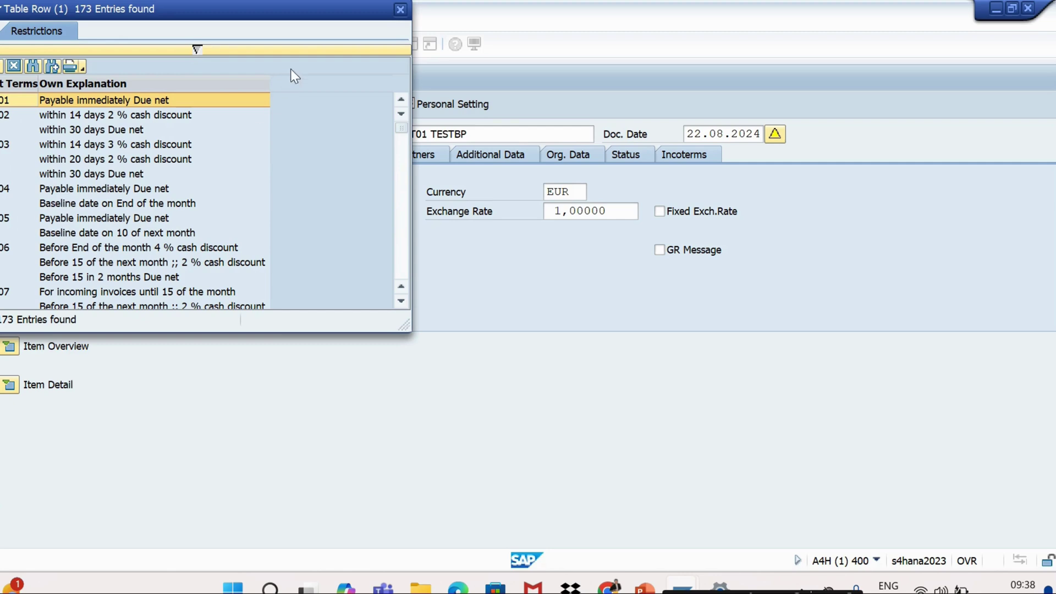
{"action": "left_click", "coordinate": [400, 9]}
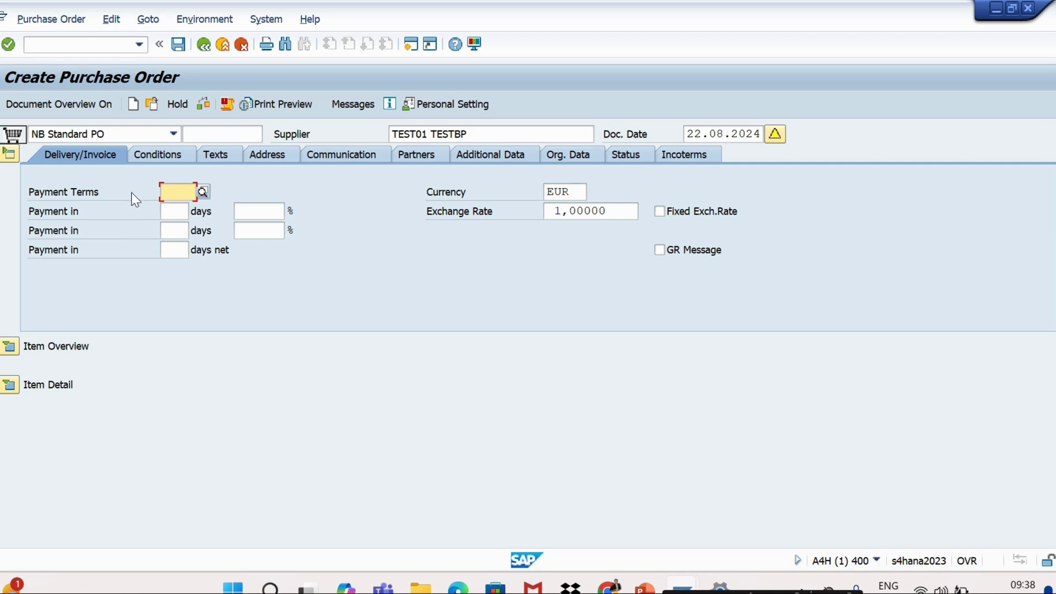
{"action": "left_click", "coordinate": [168, 212]}
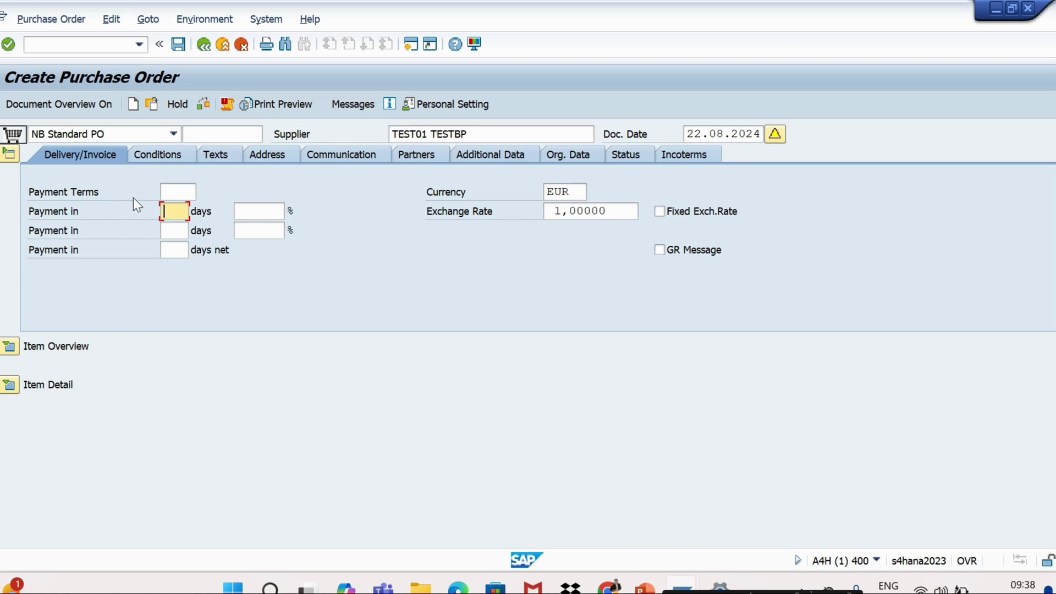
{"action": "double_click", "coordinate": [582, 192]}
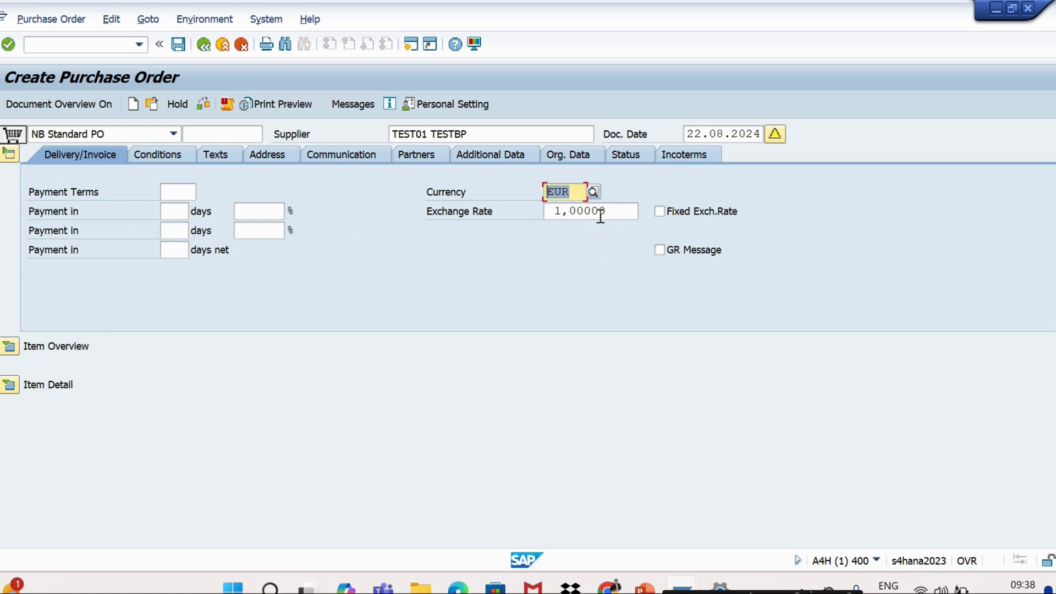
{"action": "left_click_drag", "start_coordinate": [615, 210], "coordinate": [552, 193]}
Display the header Conditions: net 1.000,00 EUR with PBXX, NAVS, SKTO and WOTB elements
{"action": "left_click", "coordinate": [139, 156]}
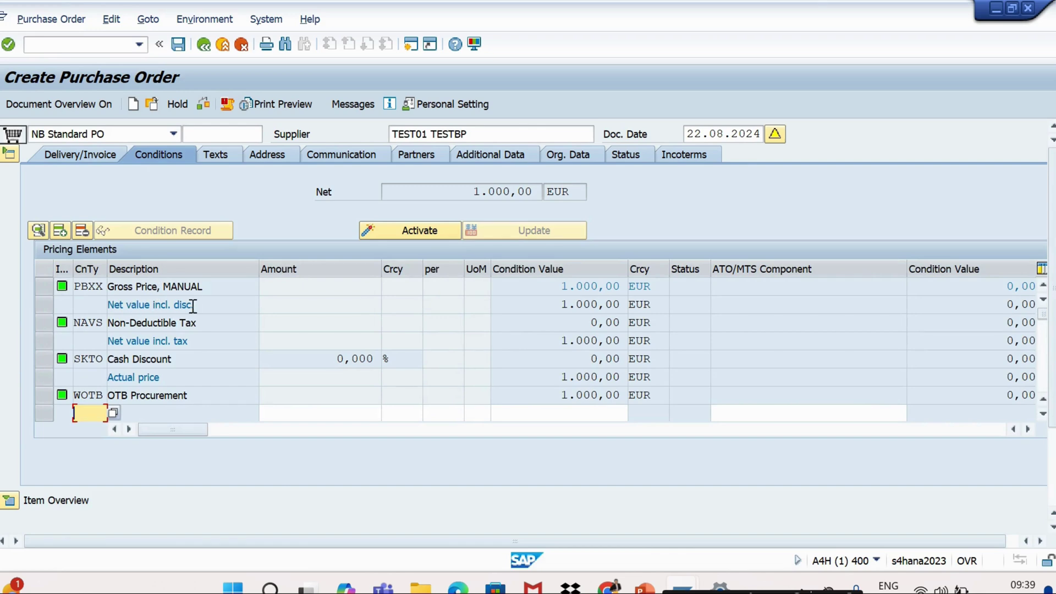
{"action": "left_click", "coordinate": [644, 588]}
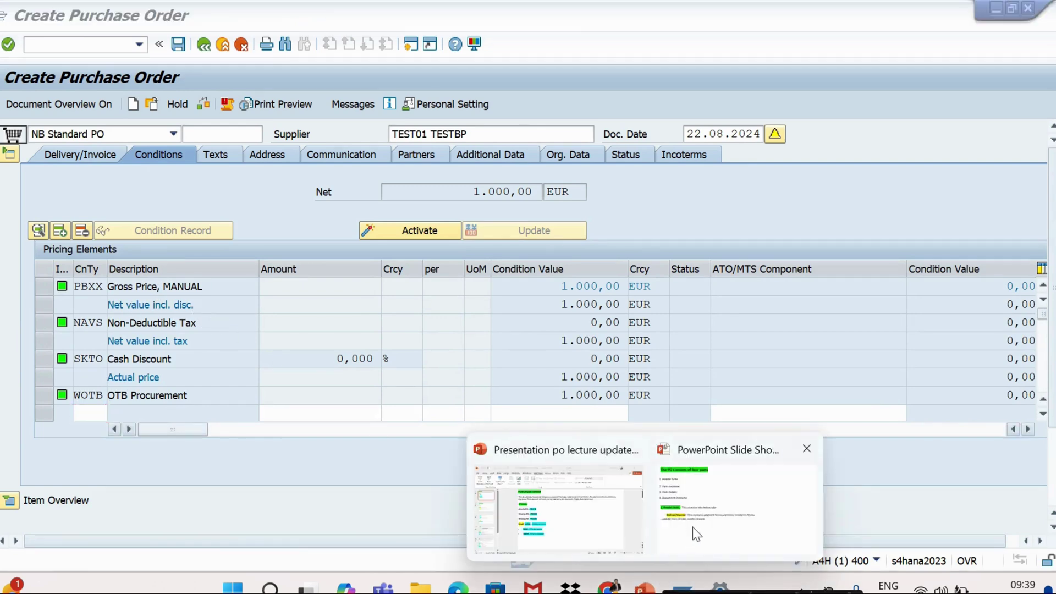
{"action": "mouse_move", "coordinate": [609, 536]}
{"action": "key", "text": "alt+Tab"}
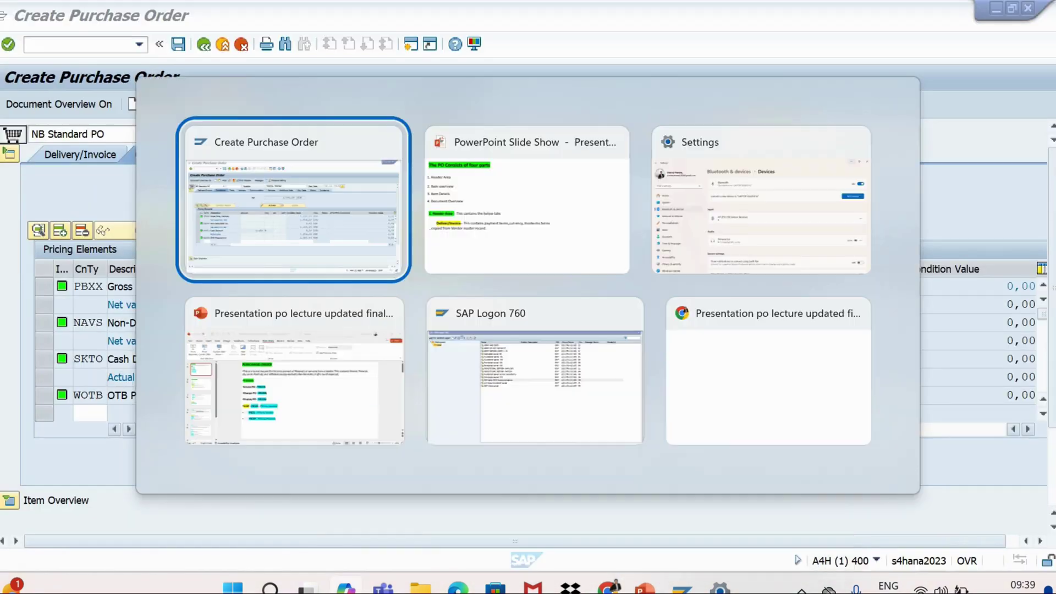
Advance the slide show to reveal the Texts point, then return to the SAP purchase order
{"action": "key", "text": "alt+Tab"}
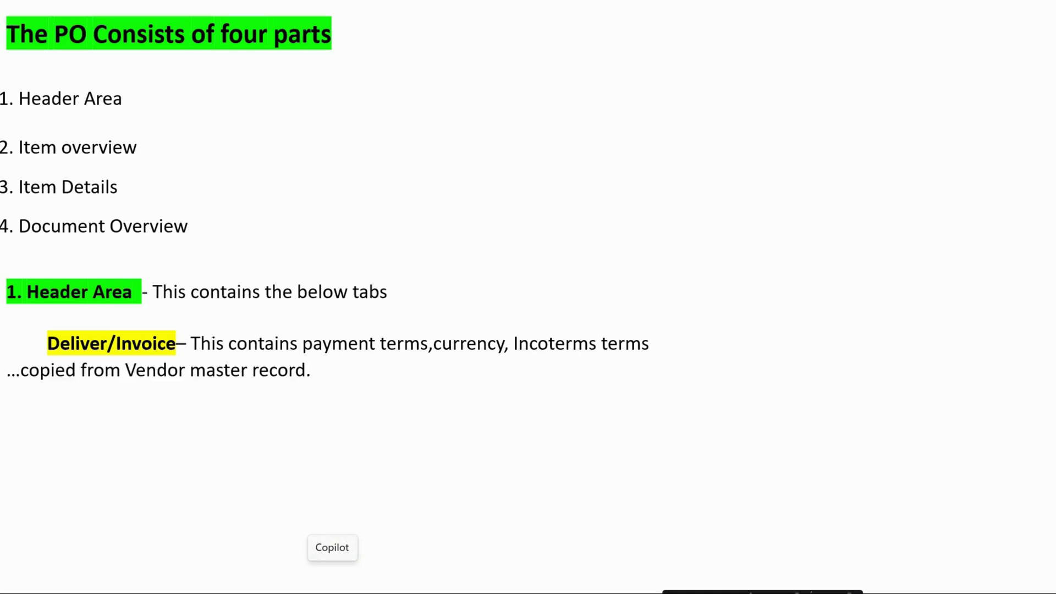
{"action": "key", "text": "Right"}
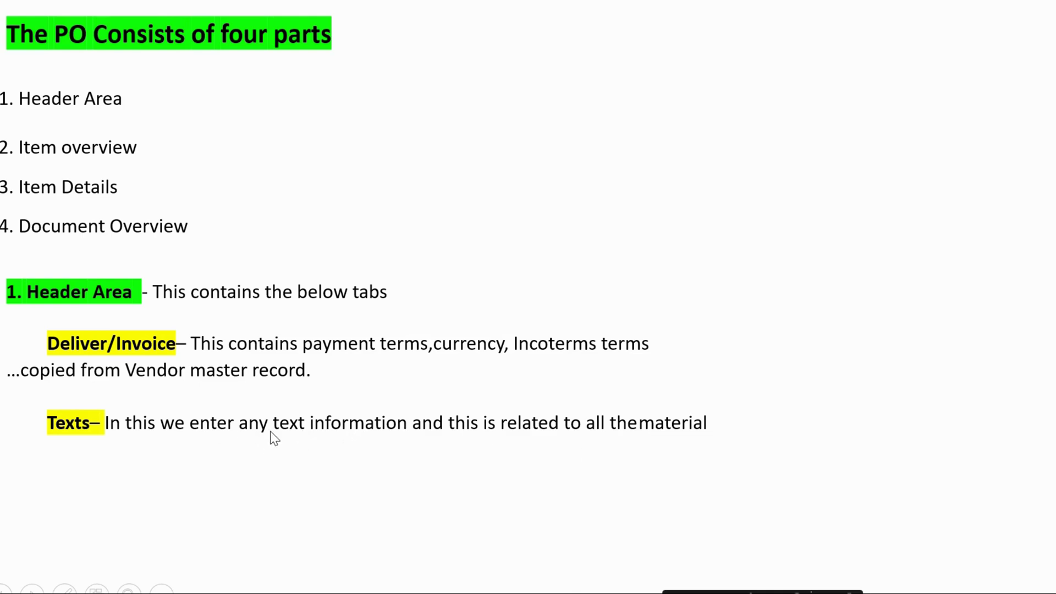
{"action": "key", "text": "alt+Tab"}
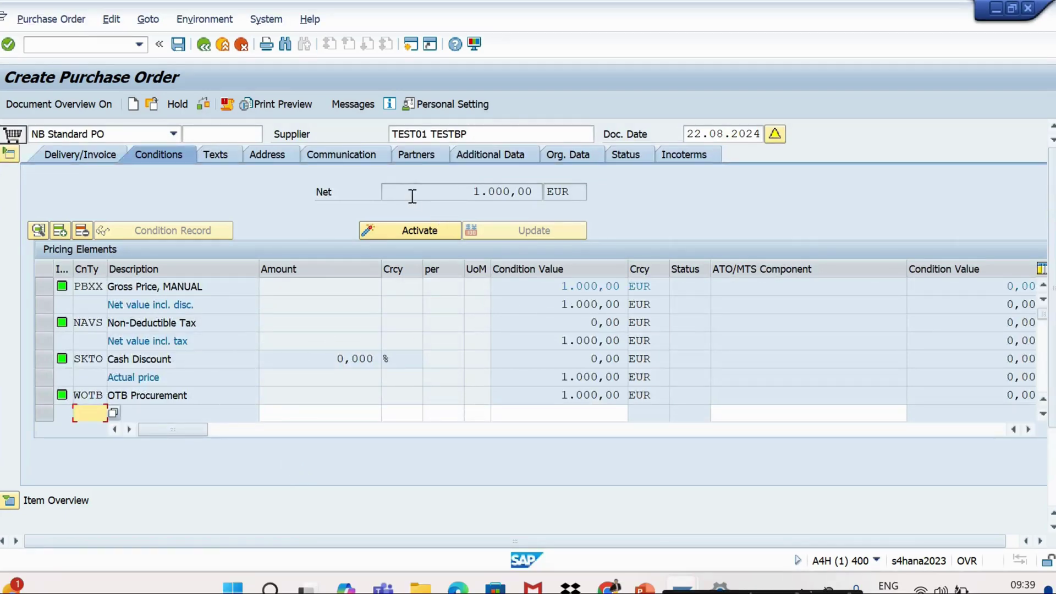
Enter the header text 'please pack all material' and switch to the item overview
{"action": "left_click", "coordinate": [208, 154]}
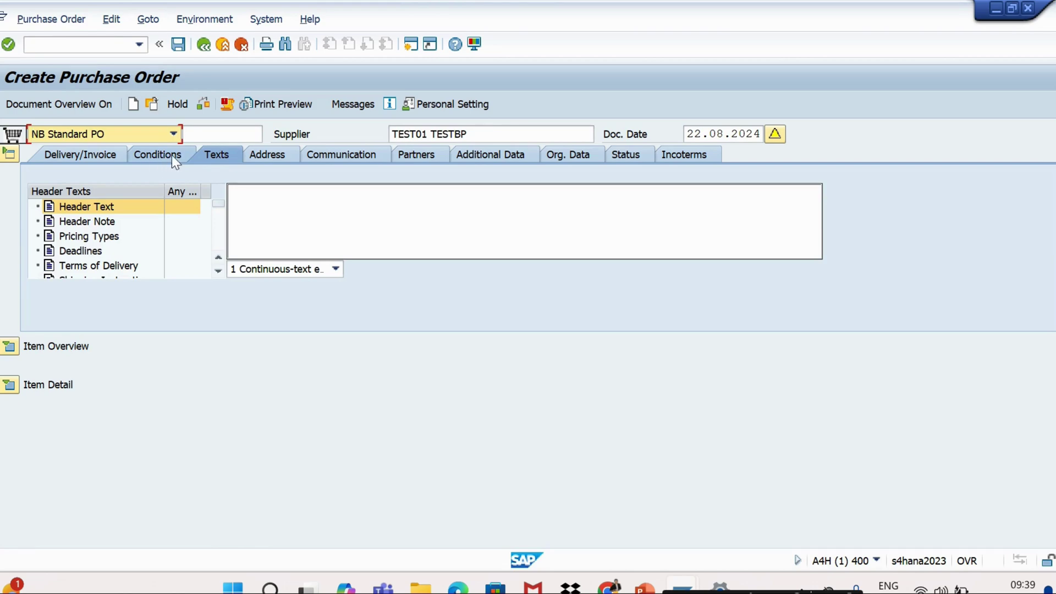
{"action": "left_click", "coordinate": [278, 213]}
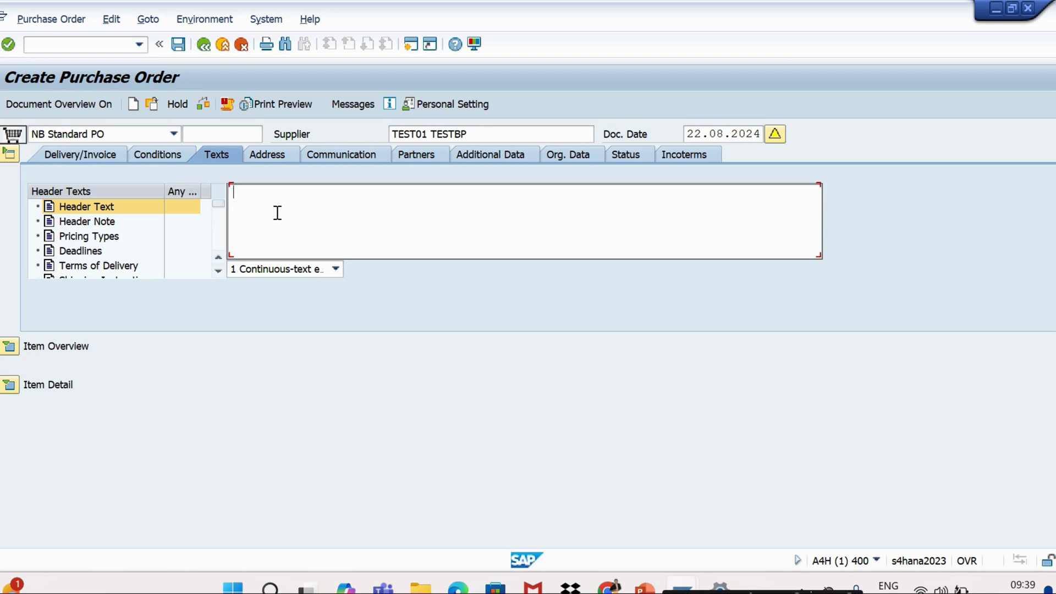
{"action": "type", "text": "please pack all material"}
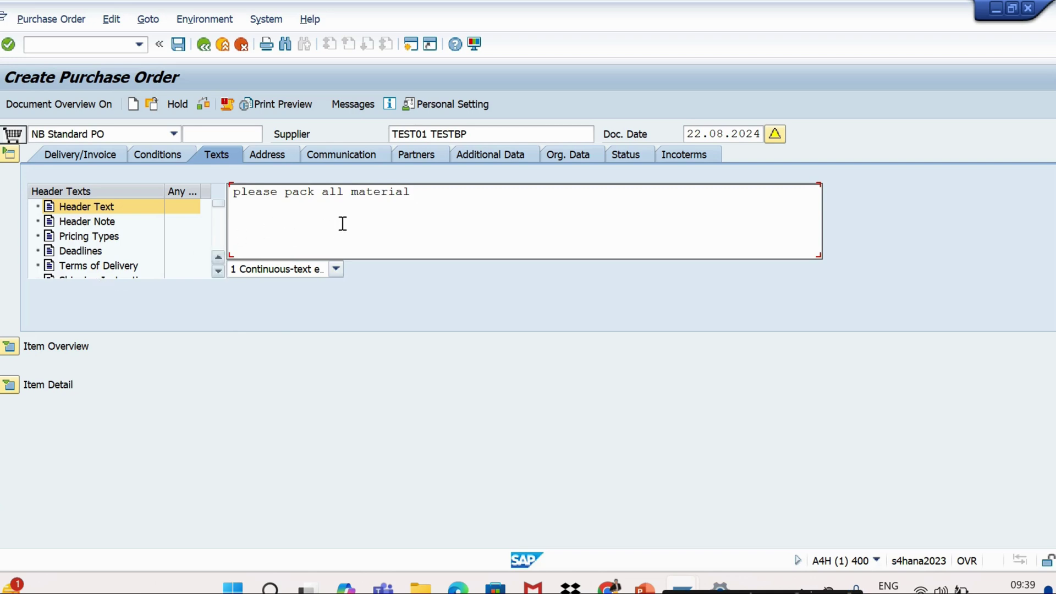
{"action": "left_click", "coordinate": [10, 347]}
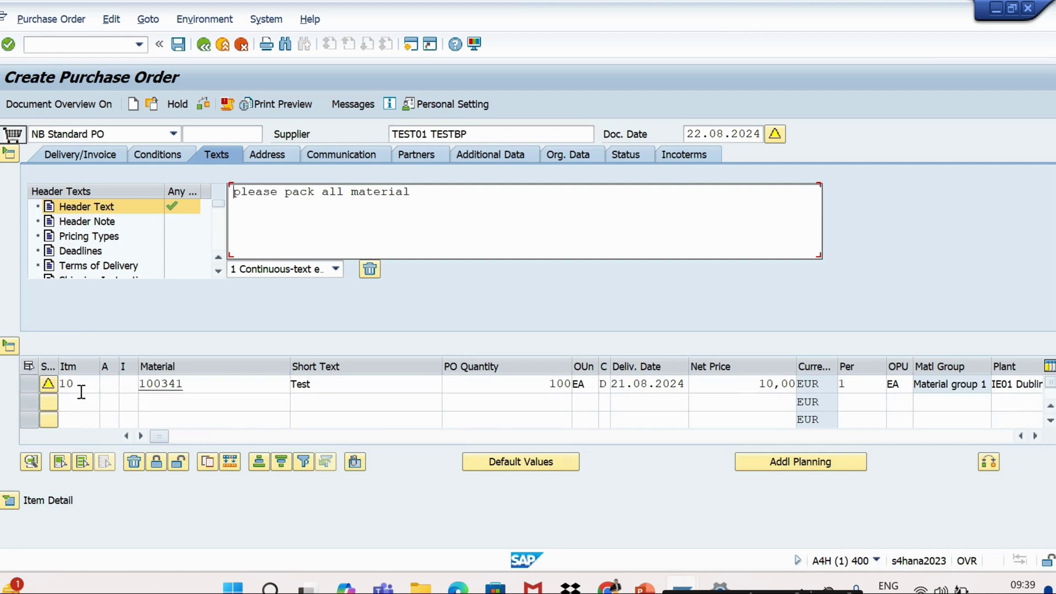
Copy material 100341 from item 10 into the second item row
{"action": "left_click", "coordinate": [153, 403]}
{"action": "type", "text": "1"}
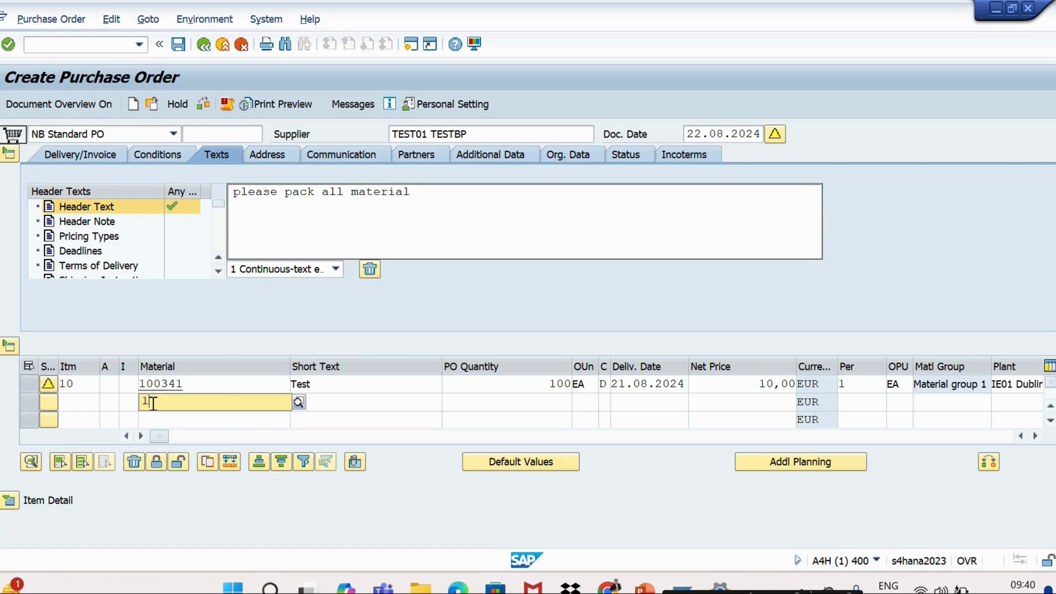
{"action": "type", "text": "00"}
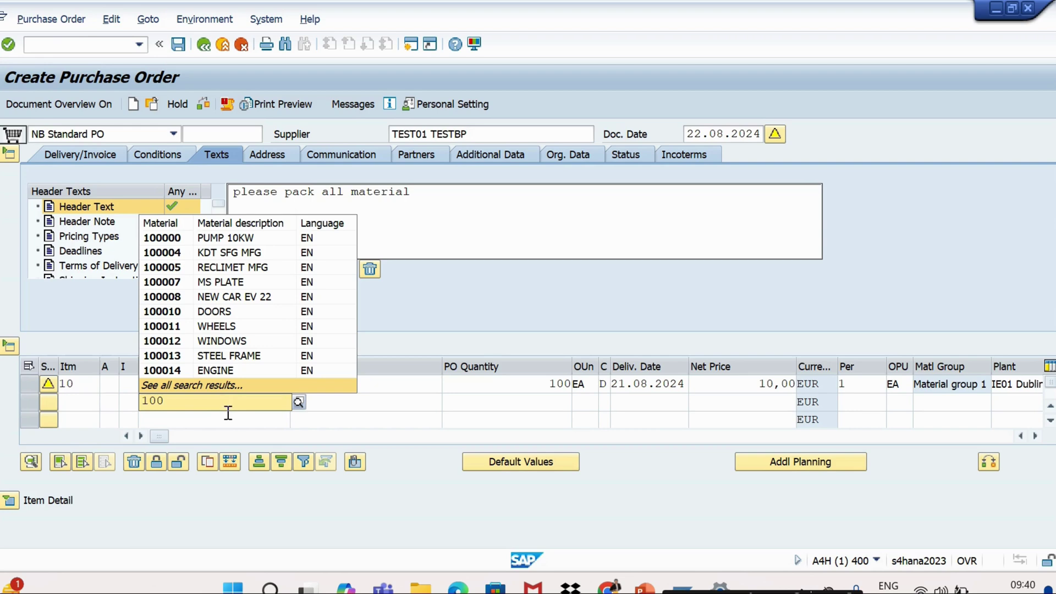
{"action": "left_click", "coordinate": [334, 406]}
{"action": "left_click", "coordinate": [186, 384]}
{"action": "double_click", "coordinate": [174, 383]}
{"action": "key", "text": "ctrl+c"}
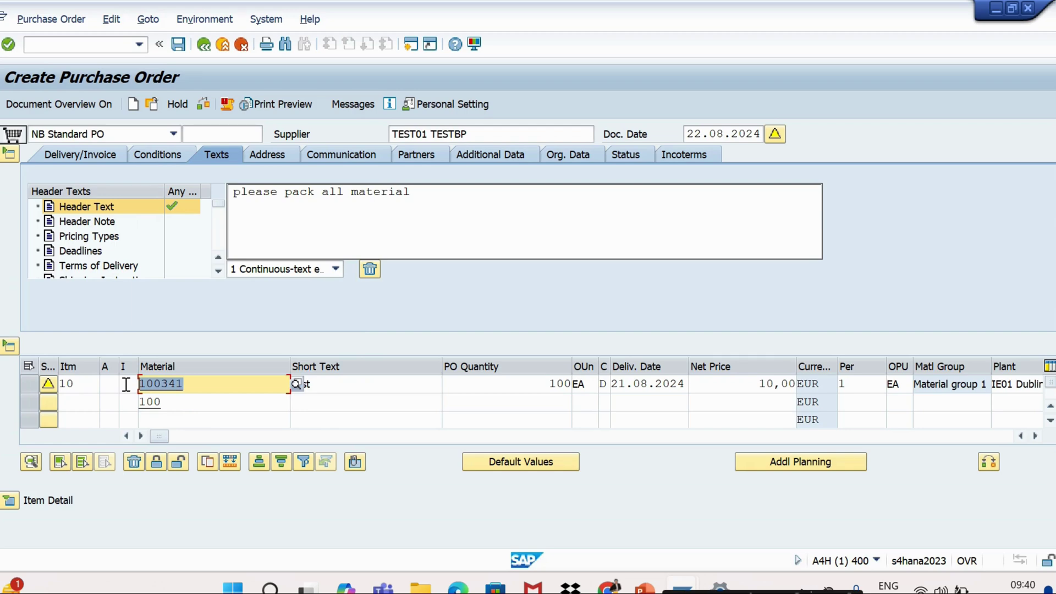
{"action": "left_click", "coordinate": [177, 405]}
{"action": "key", "text": "BackSpace"}
{"action": "key", "text": "BackSpace"}
{"action": "key", "text": "BackSpace"}
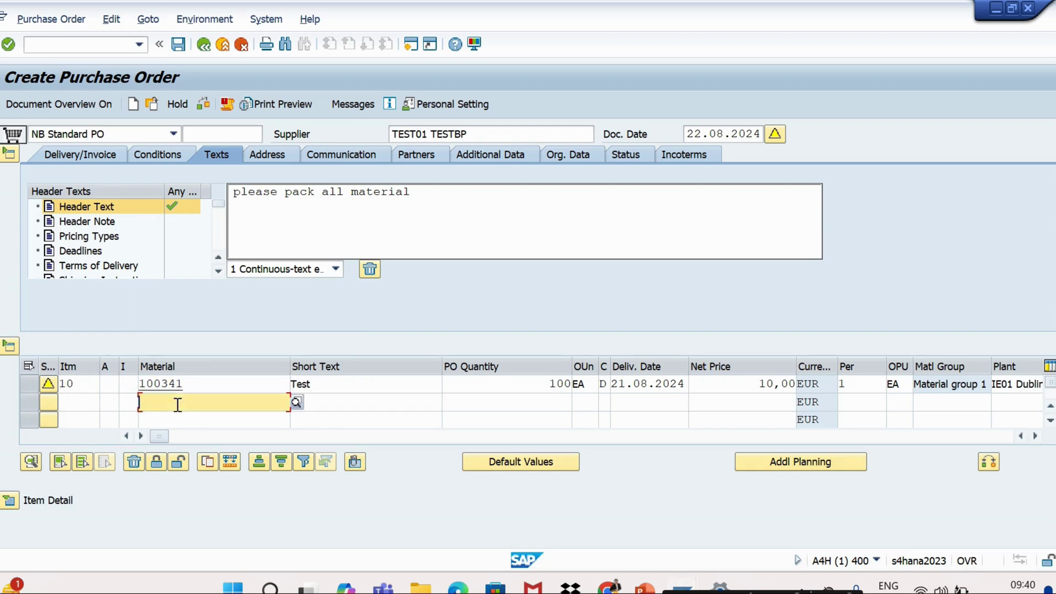
{"action": "key", "text": "ctrl+v"}
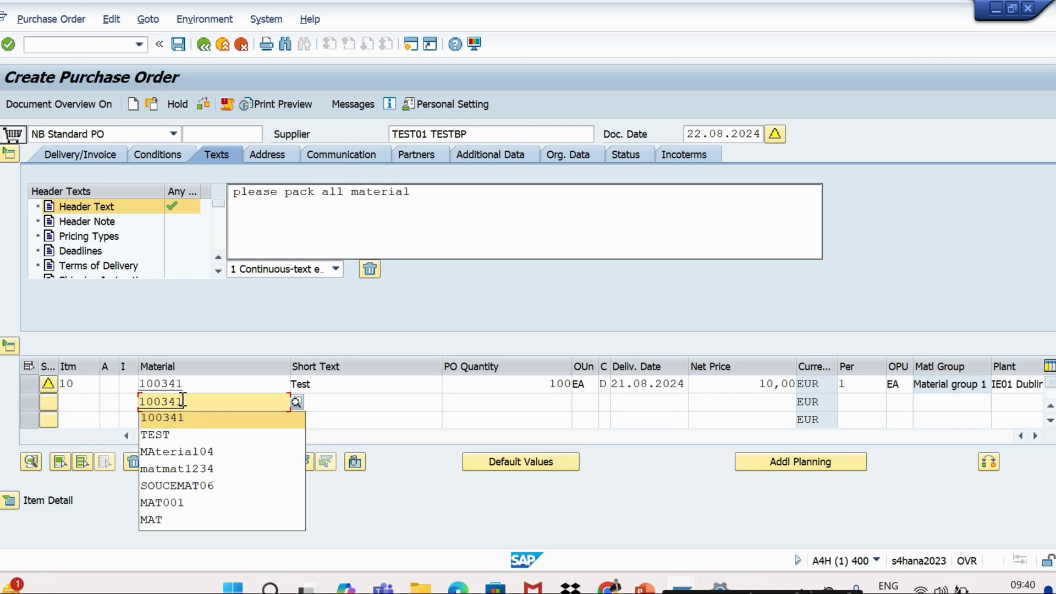
{"action": "left_click", "coordinate": [182, 400]}
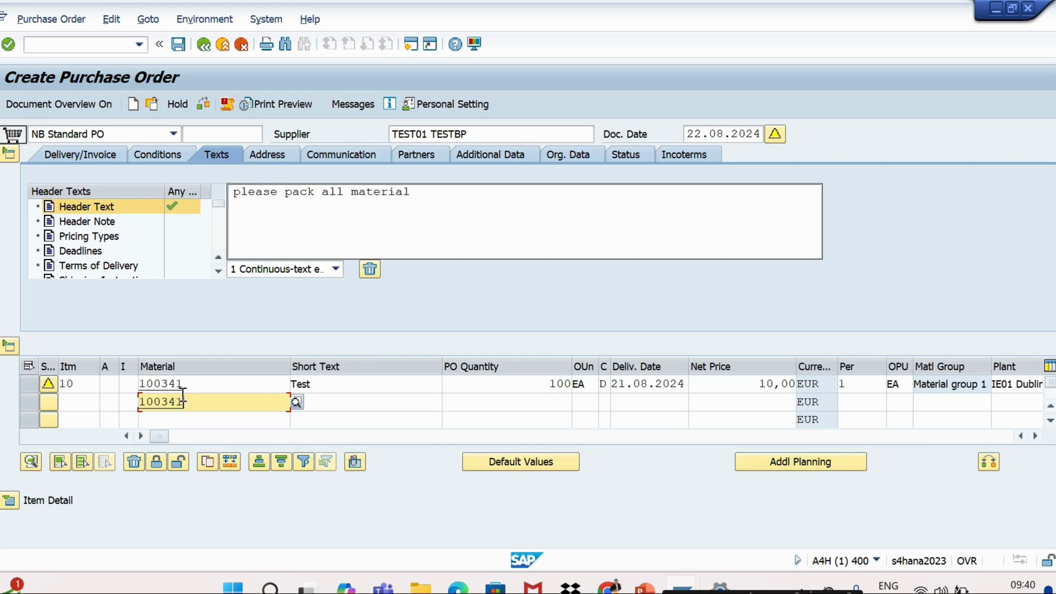
Enter quantity 200 and net price 100 for the second item
{"action": "left_click", "coordinate": [483, 405]}
{"action": "type", "text": "200"}
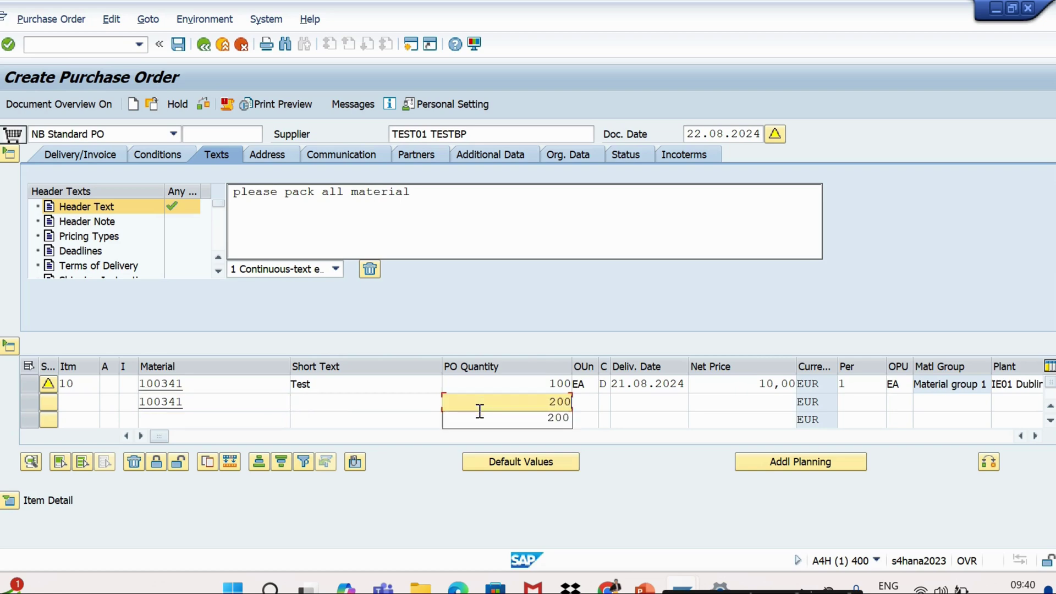
{"action": "left_click", "coordinate": [738, 403]}
{"action": "type", "text": "100"}
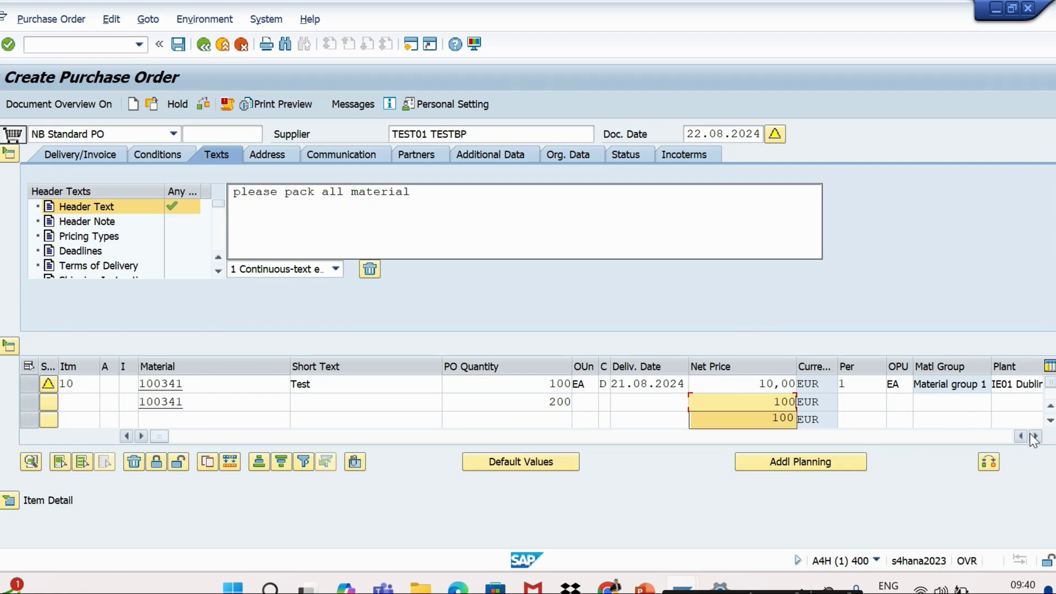
{"action": "left_click", "coordinate": [1011, 436]}
Set the second item's plant to IE01 from the input history
{"action": "left_click", "coordinate": [728, 402]}
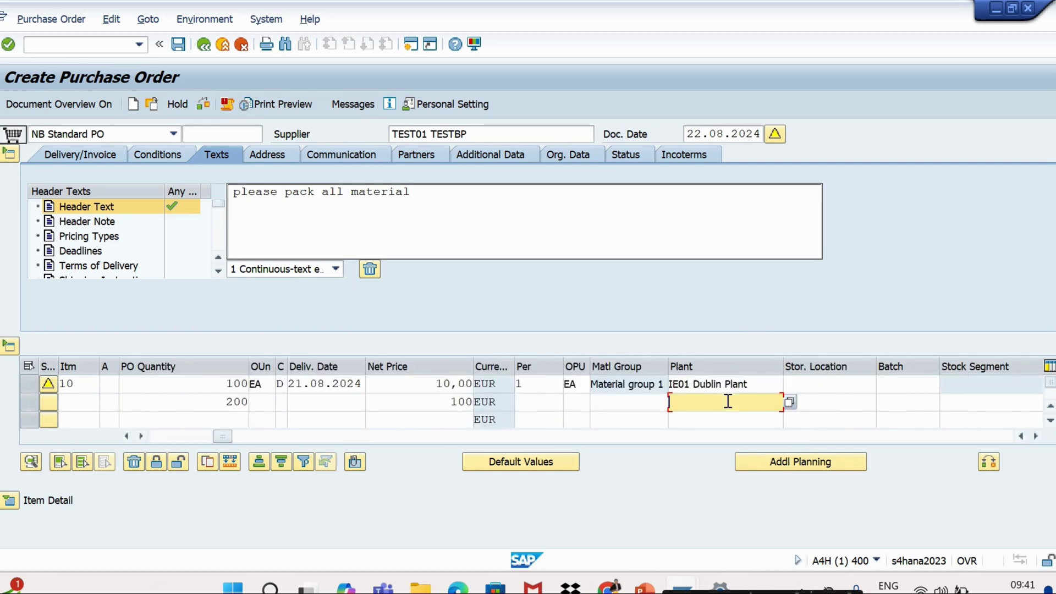
{"action": "type", "text": "ie01"}
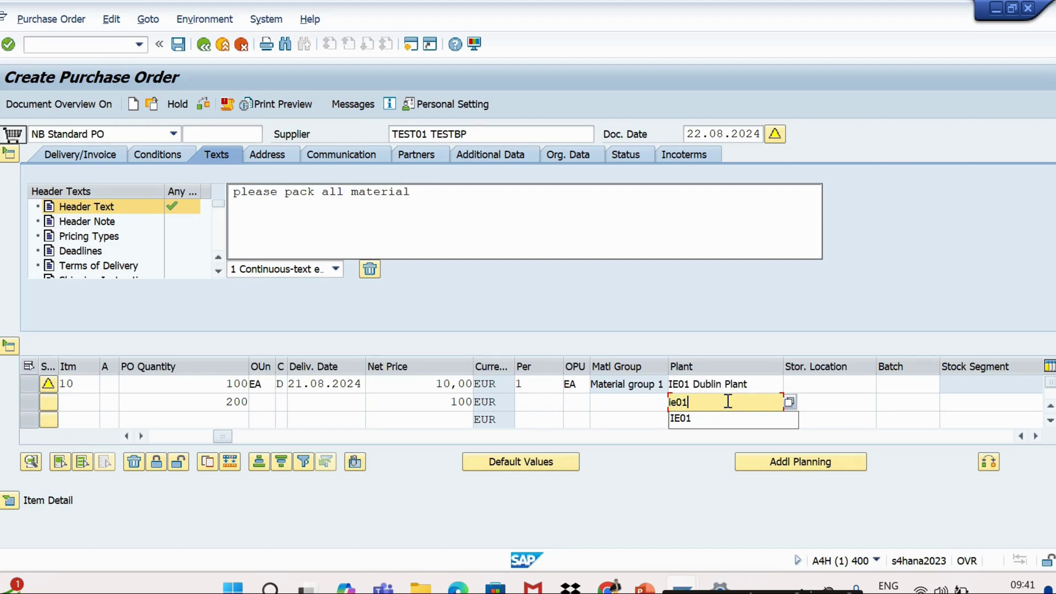
{"action": "left_click", "coordinate": [692, 420]}
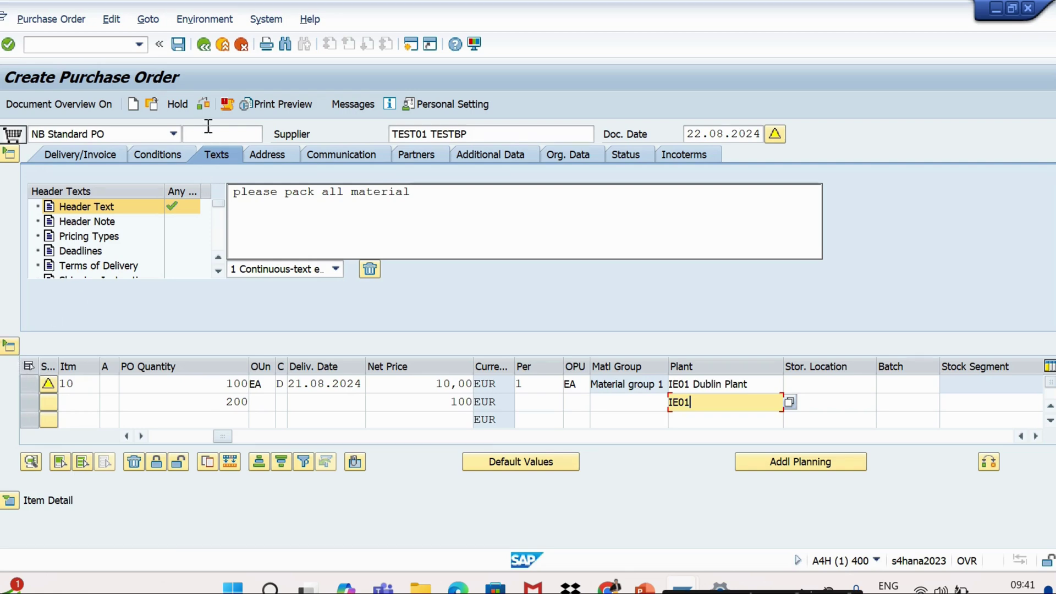
{"action": "left_click", "coordinate": [194, 105]}
Check the purchase order, close the warning messages, and switch to the PowerPoint slide show
{"action": "left_click", "coordinate": [205, 107]}
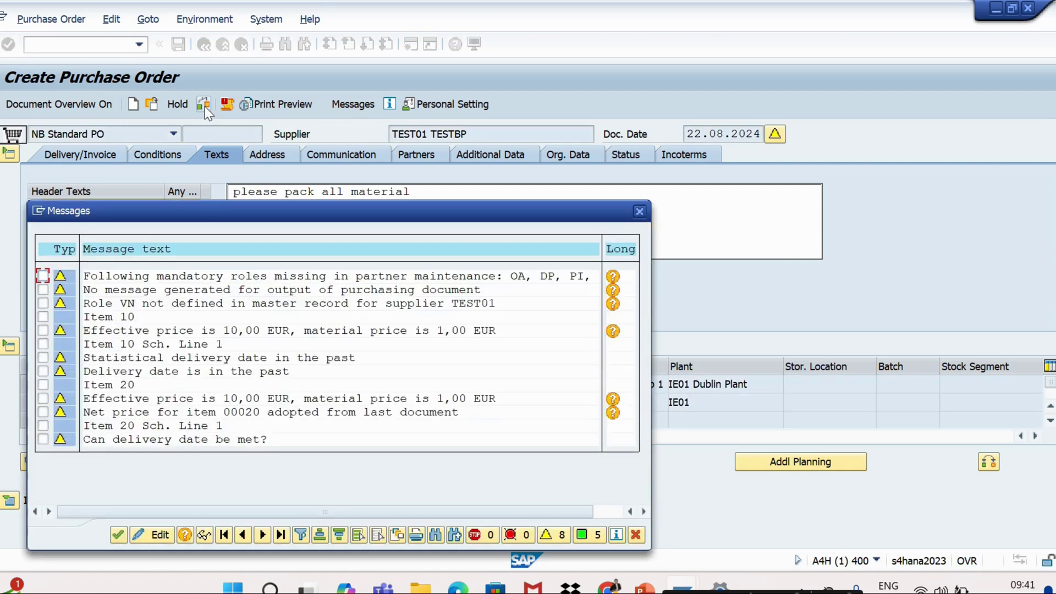
{"action": "left_click", "coordinate": [118, 535]}
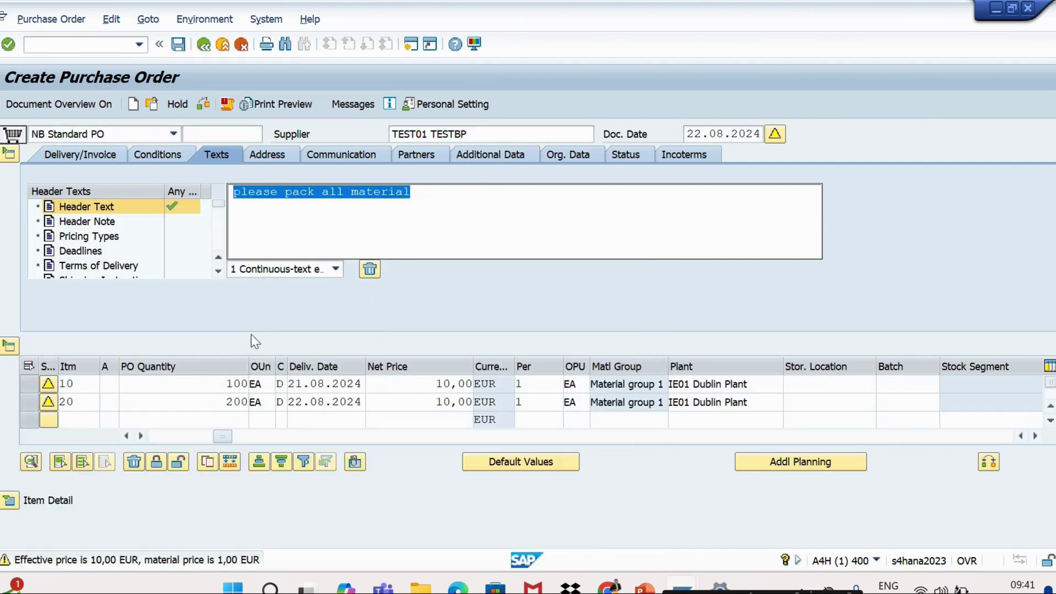
{"action": "left_click", "coordinate": [419, 193]}
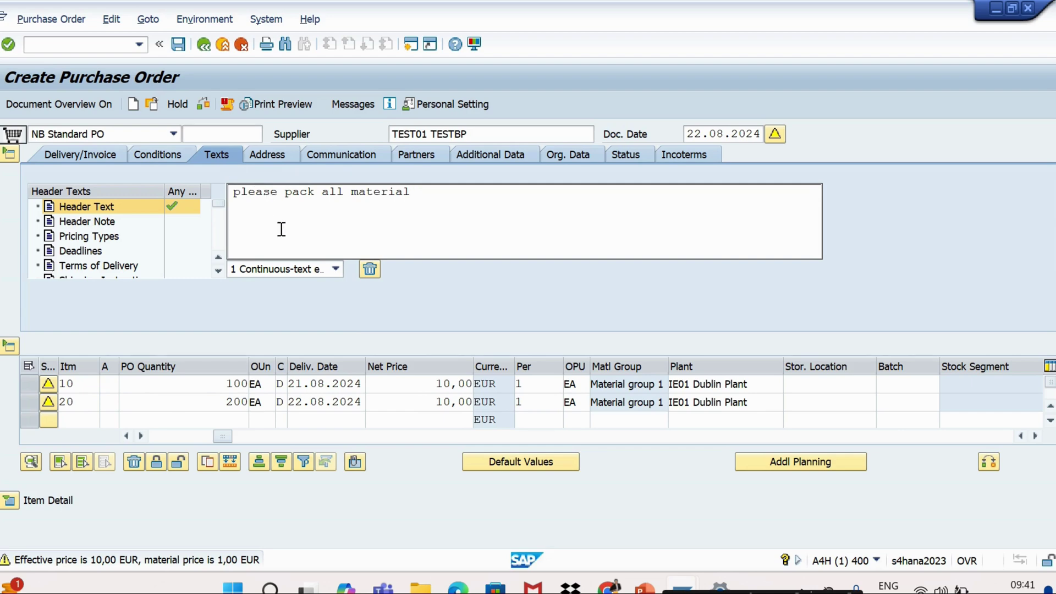
{"action": "key", "text": "alt+Tab"}
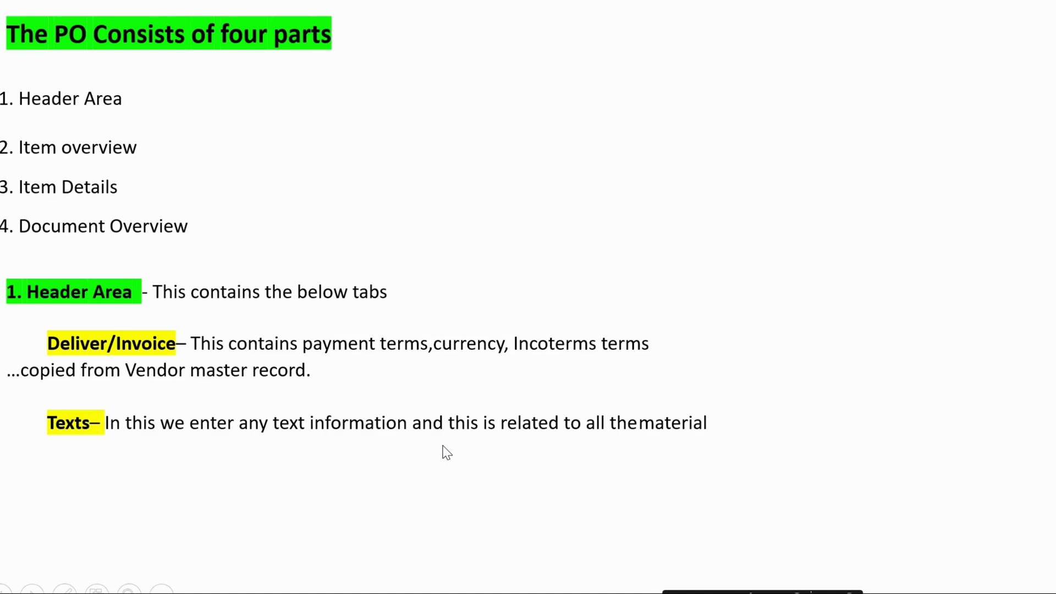
Reveal the Address point in the slide show and switch back to the SAP purchase order
{"action": "left_click", "coordinate": [509, 458]}
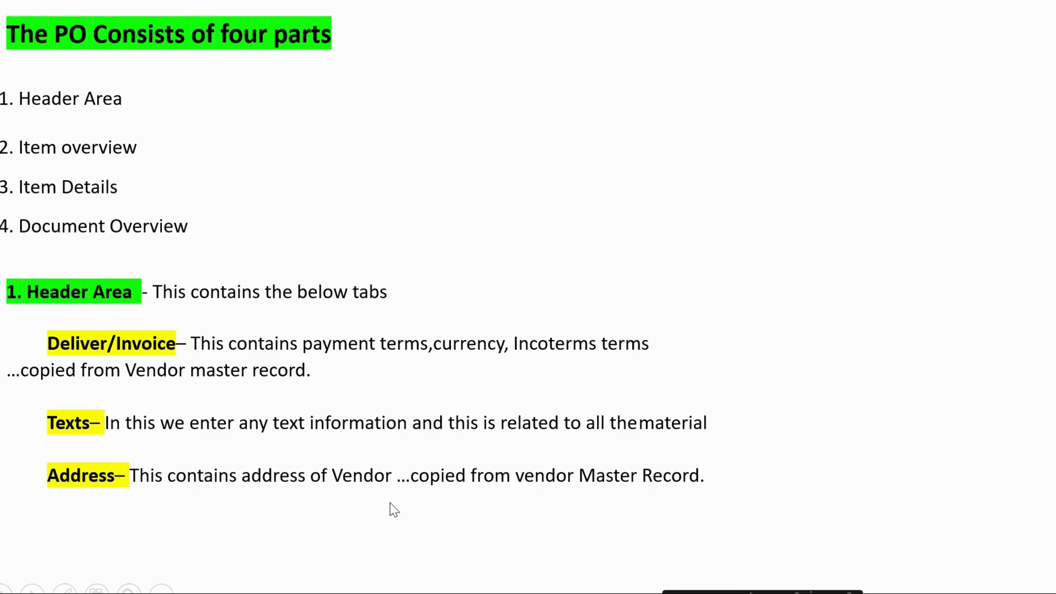
{"action": "key", "text": "alt+Tab"}
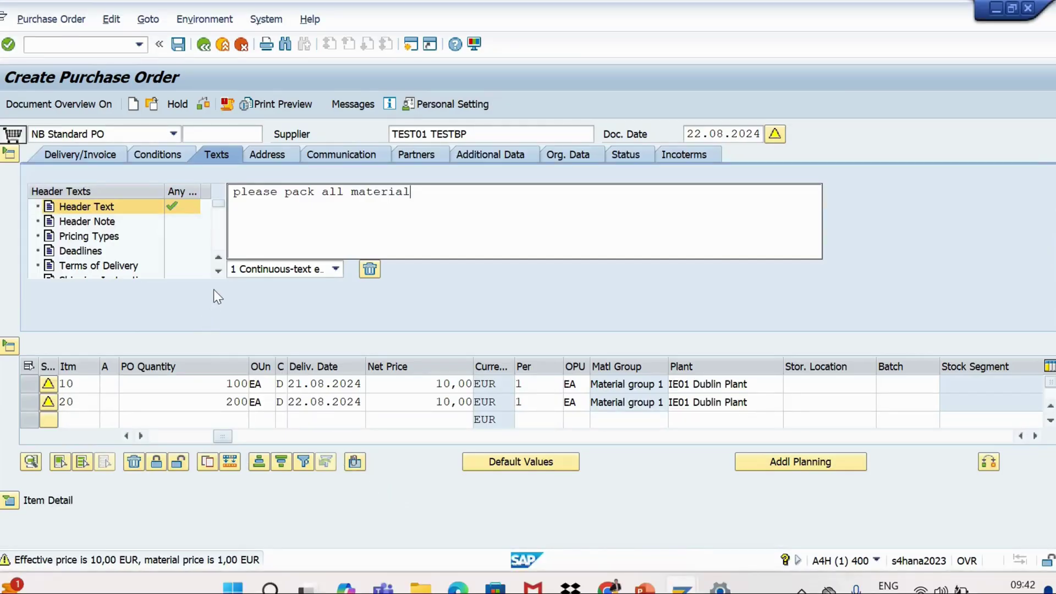
View the supplier address (street 'test') on the header Address tab, then return to the slides
{"action": "left_click", "coordinate": [266, 155]}
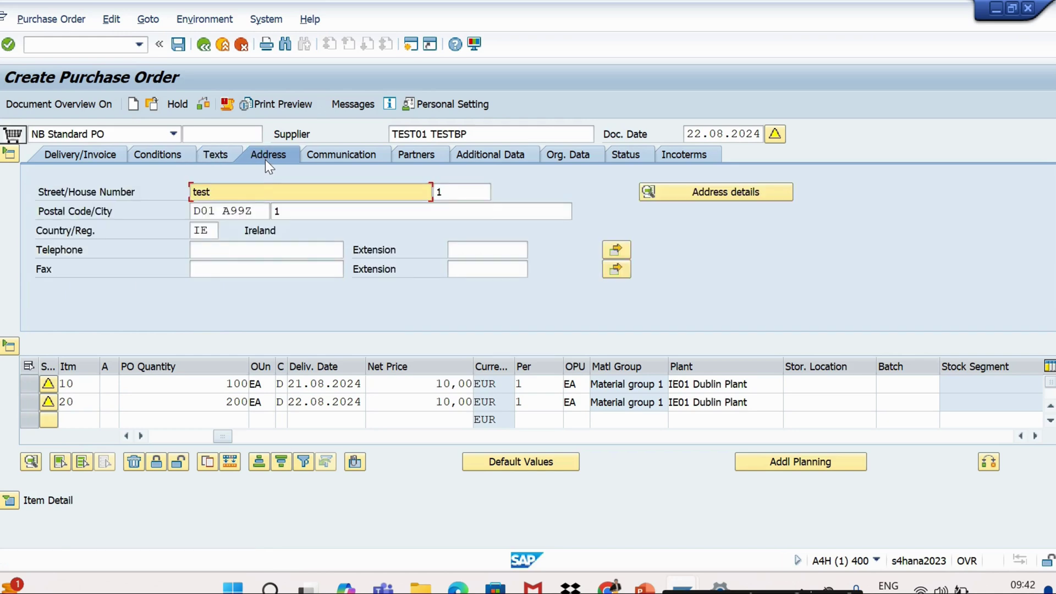
{"action": "left_click_drag", "start_coordinate": [222, 193], "coordinate": [190, 192]}
{"action": "left_click", "coordinate": [233, 194]}
{"action": "key", "text": "alt+Tab"}
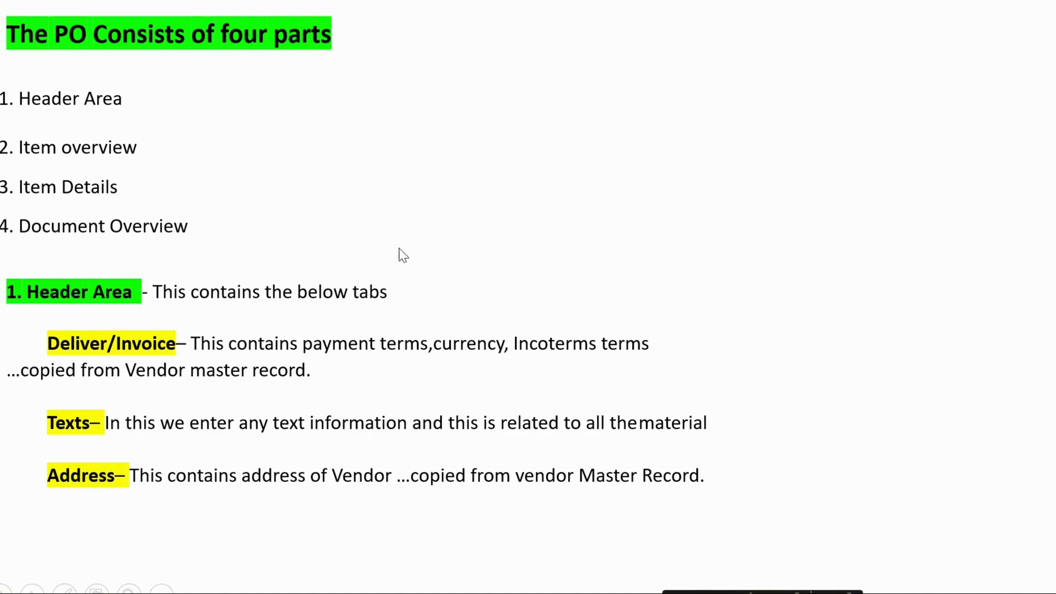
Advance to the next slide's Communication point, then return to the SAP purchase order
{"action": "left_click", "coordinate": [293, 397]}
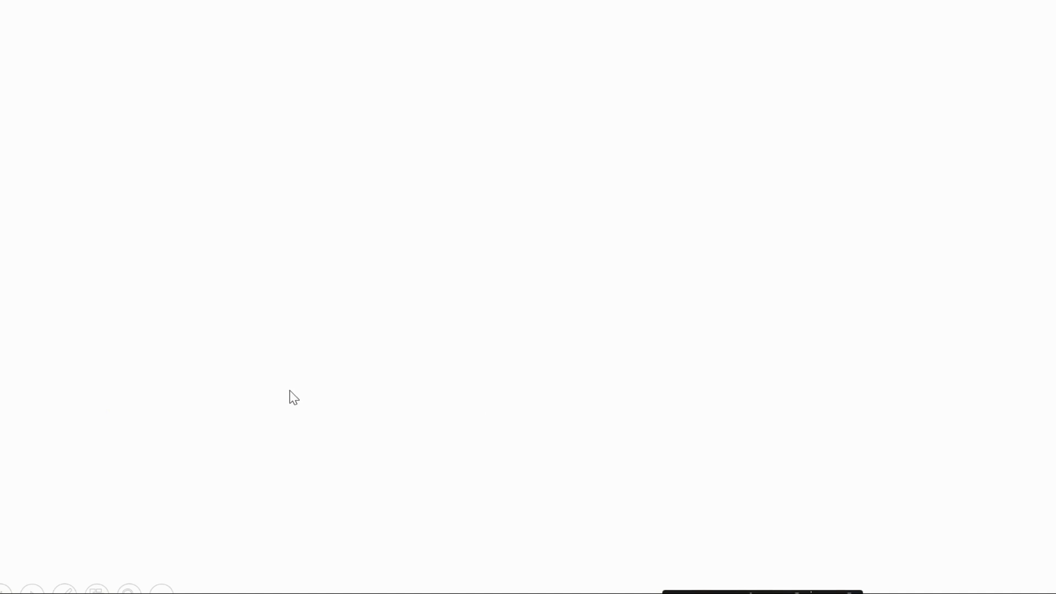
{"action": "left_click", "coordinate": [294, 397]}
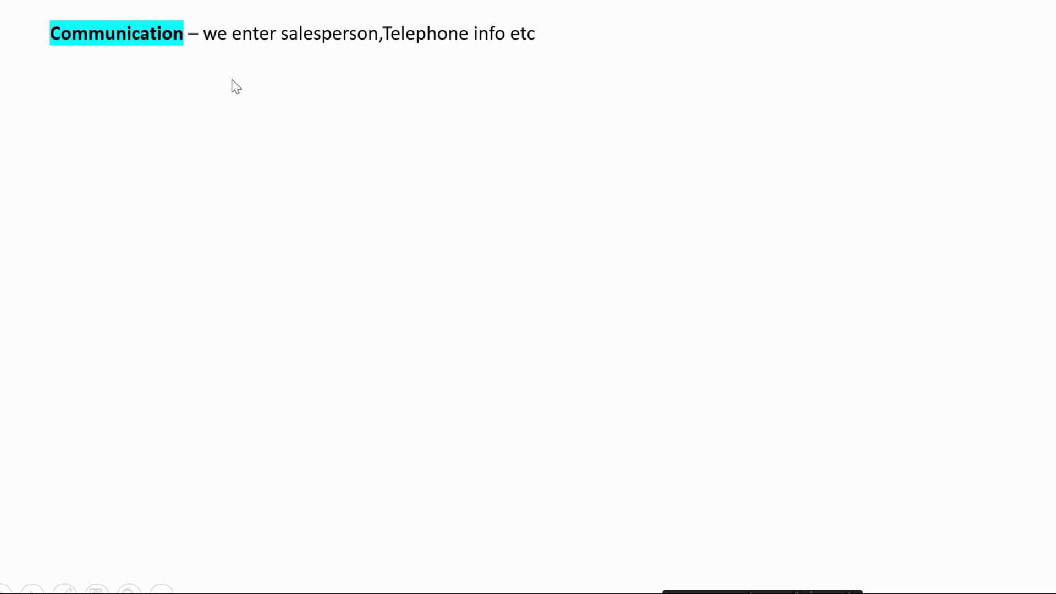
{"action": "key", "text": "alt+Tab"}
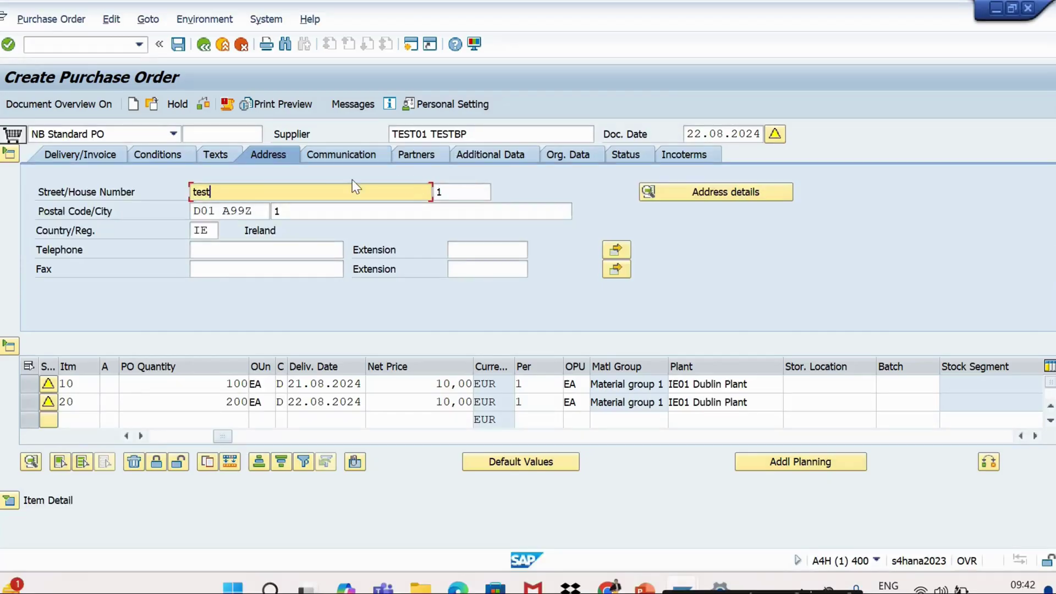
Enter the salesperson's name on the Communication tab and move through Telephone and reference fields
{"action": "left_click", "coordinate": [340, 154]}
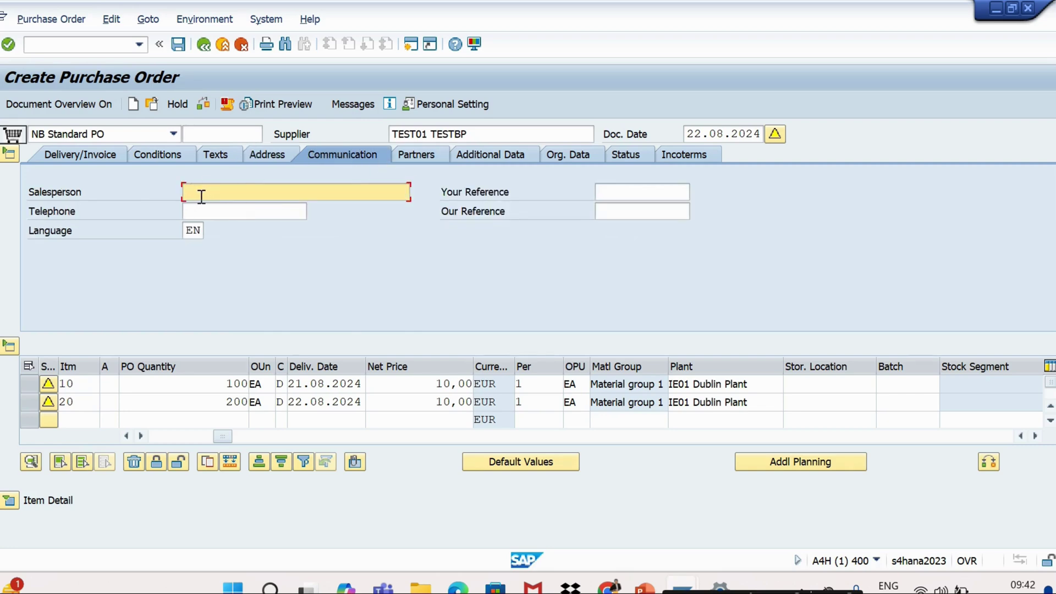
{"action": "type", "text": "amit"}
{"action": "left_click", "coordinate": [220, 207]}
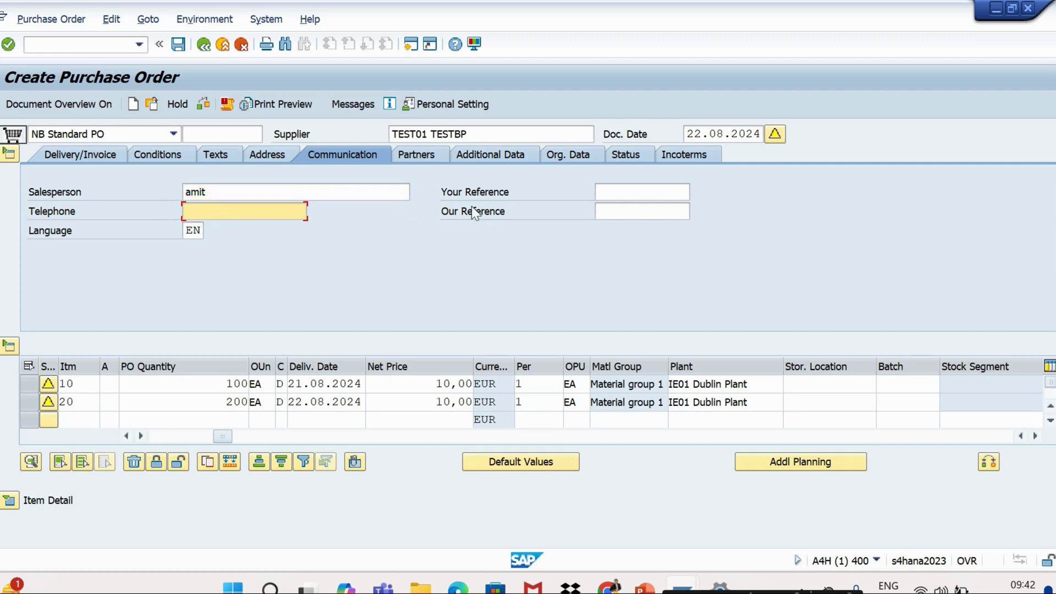
{"action": "left_click", "coordinate": [618, 192]}
{"action": "left_click", "coordinate": [622, 211]}
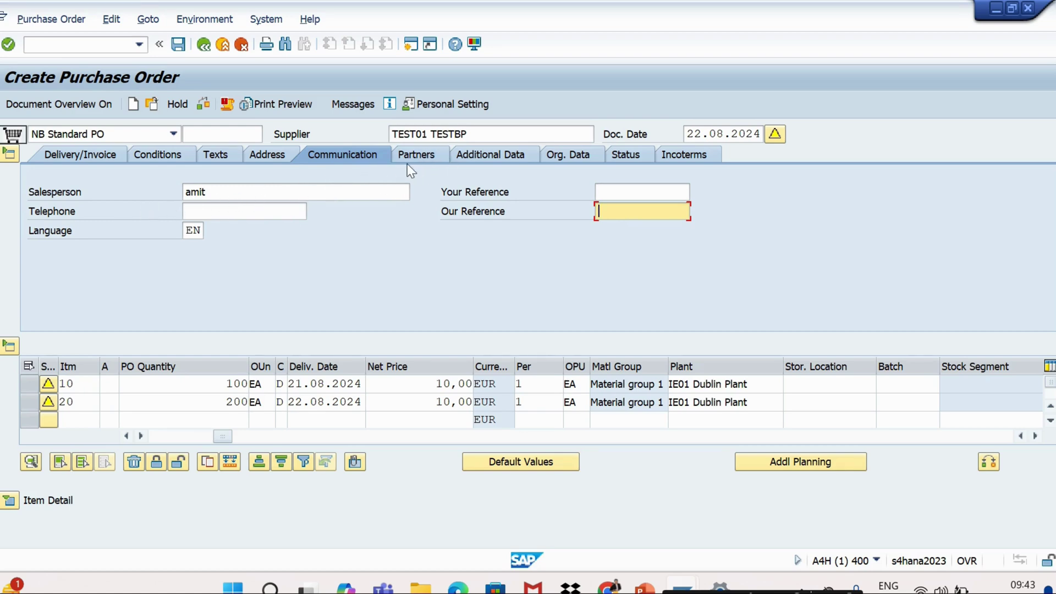
Reveal the Partners and Additional data points on the slide, then return to SAP
{"action": "key", "text": "alt+Tab"}
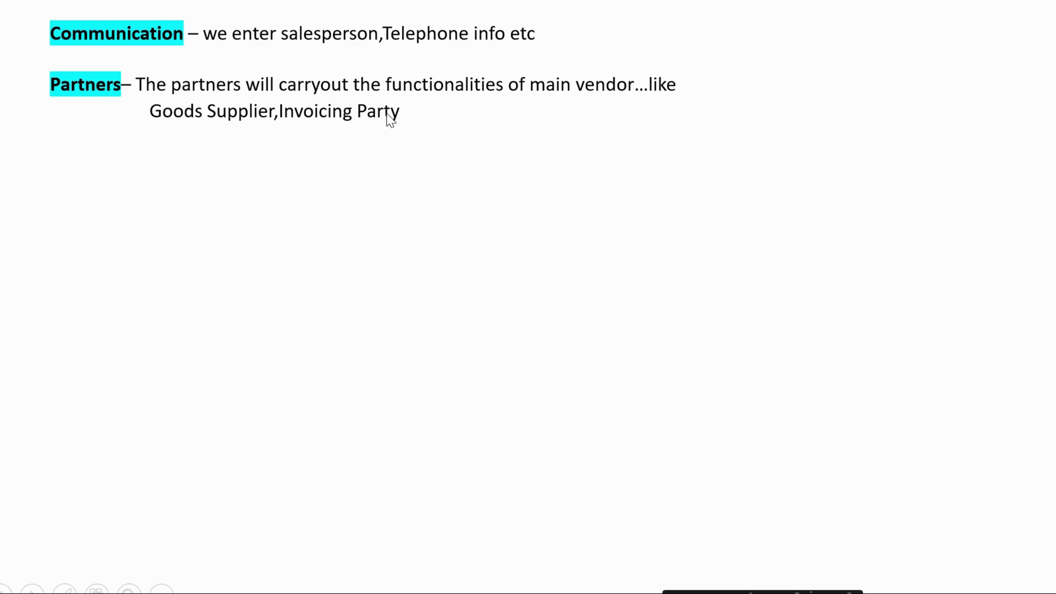
{"action": "left_click", "coordinate": [406, 119]}
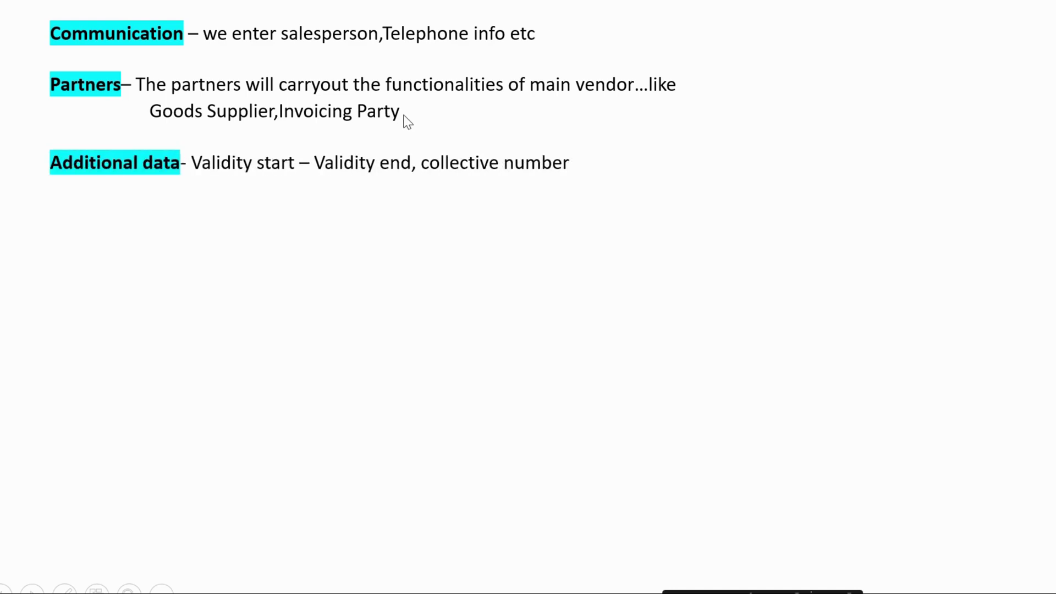
{"action": "key", "text": "alt+Tab"}
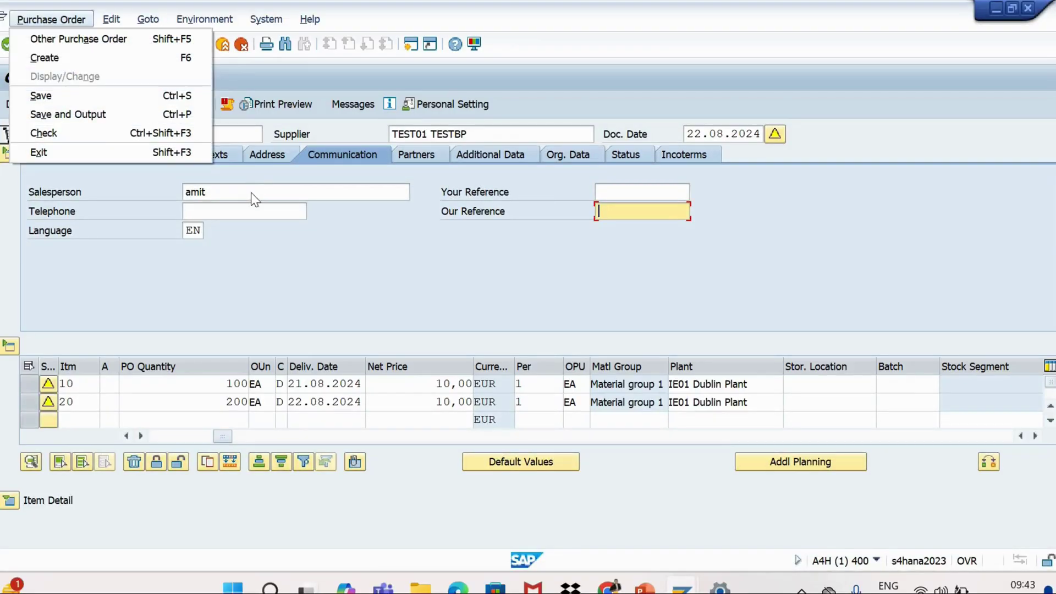
Dismiss the open menu and display the header Partners tab listing vendor TEST01
{"action": "left_click", "coordinate": [276, 232]}
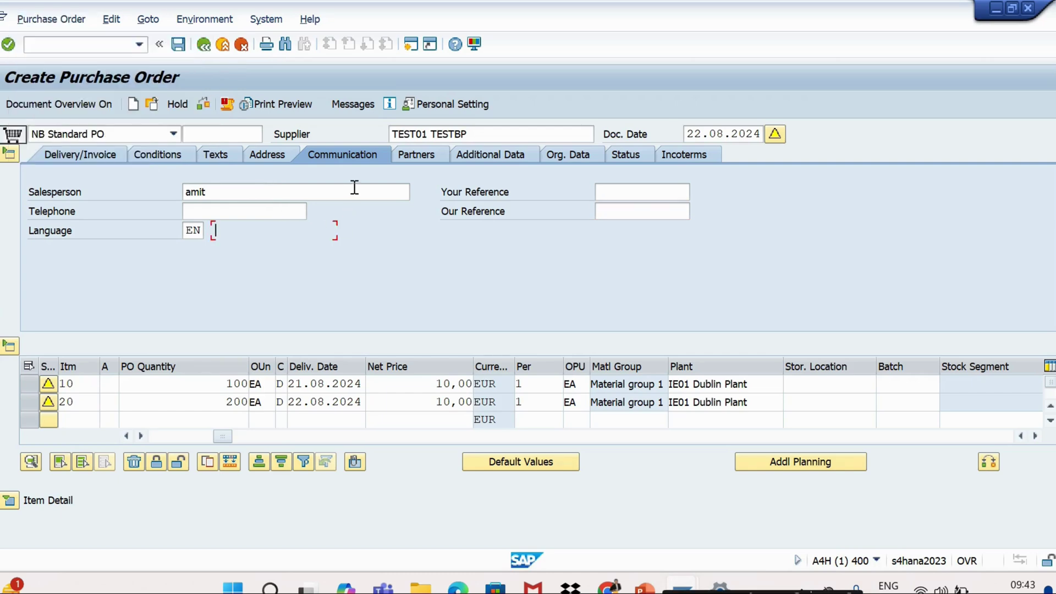
{"action": "left_click", "coordinate": [416, 155]}
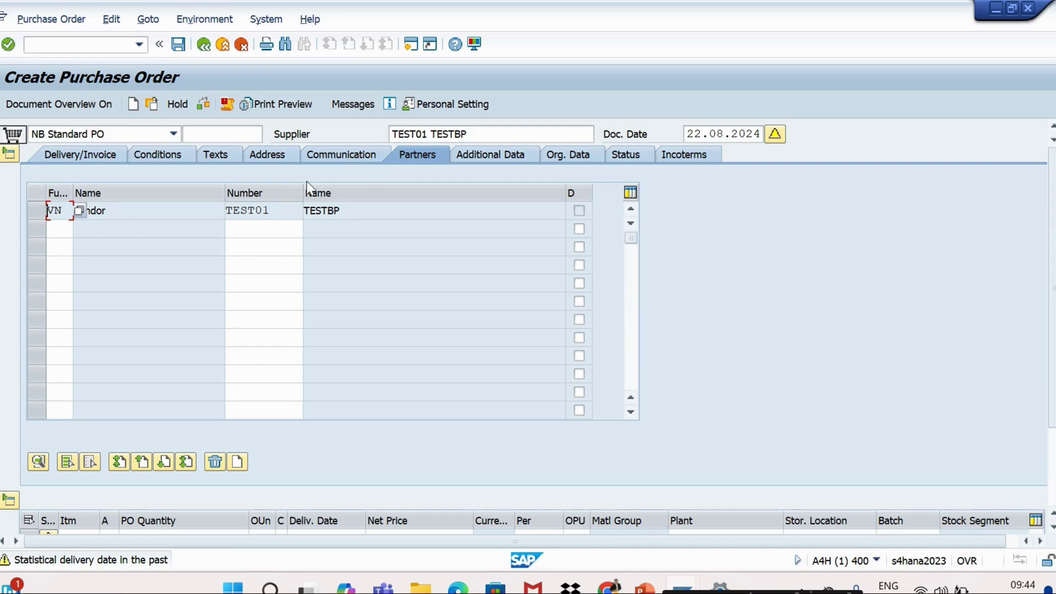
Add Goods Supplier (GS) as the second partner function row
{"action": "left_click", "coordinate": [59, 230]}
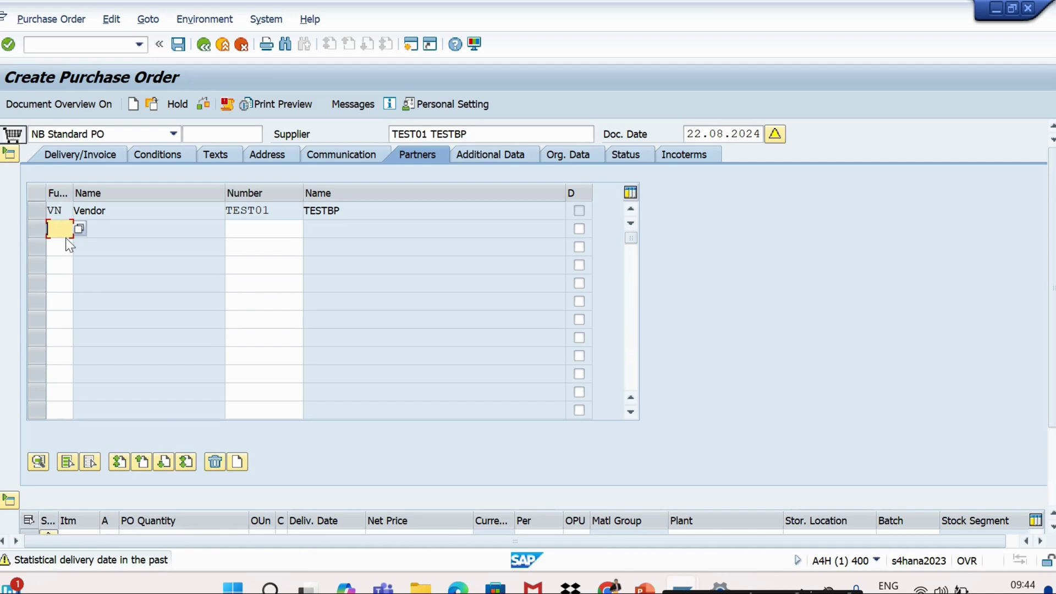
{"action": "left_click", "coordinate": [78, 229]}
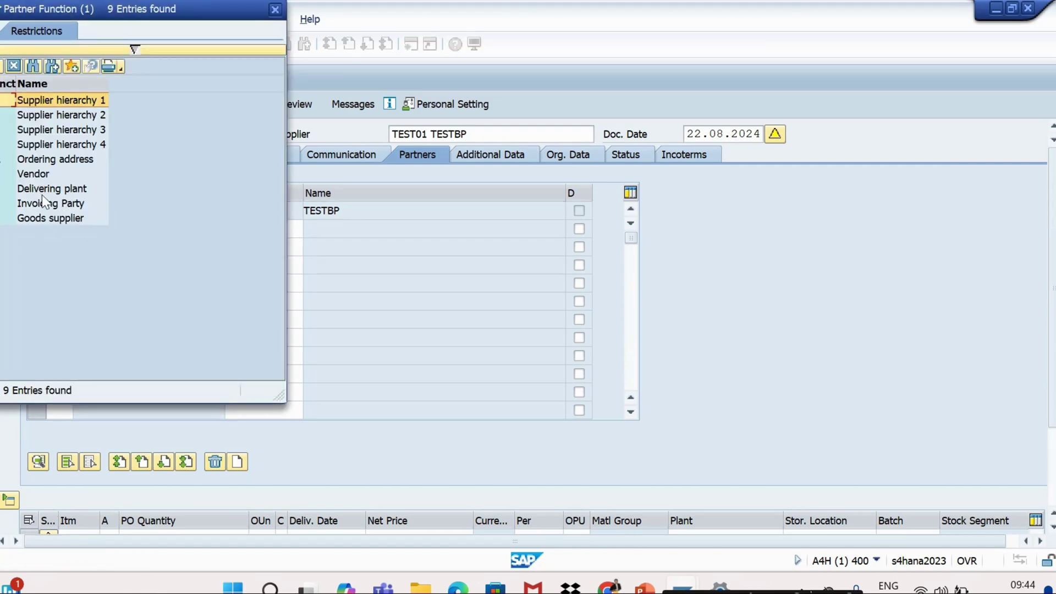
{"action": "double_click", "coordinate": [38, 219]}
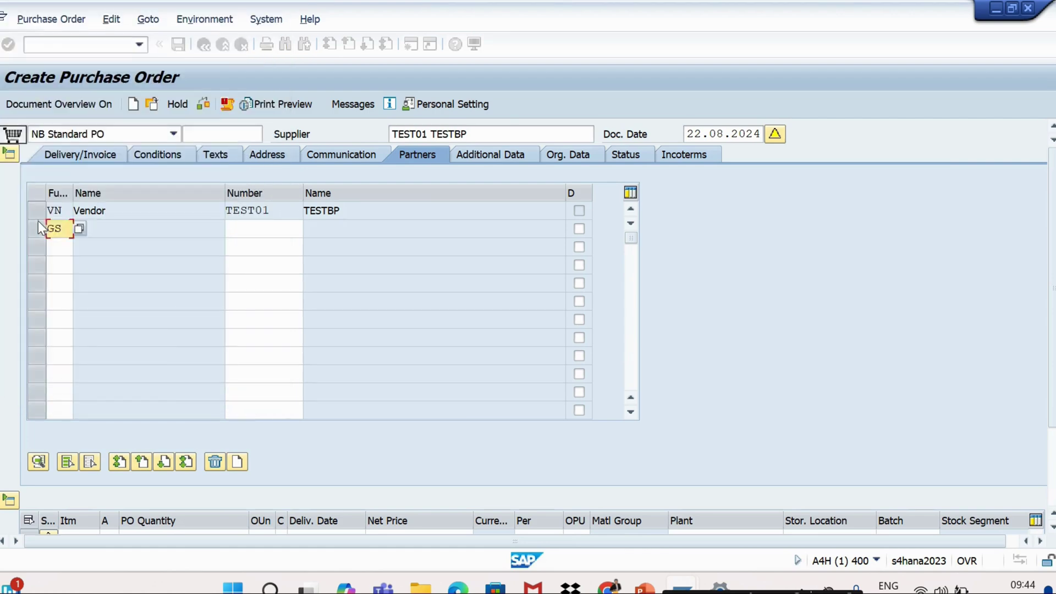
{"action": "left_click", "coordinate": [235, 230]}
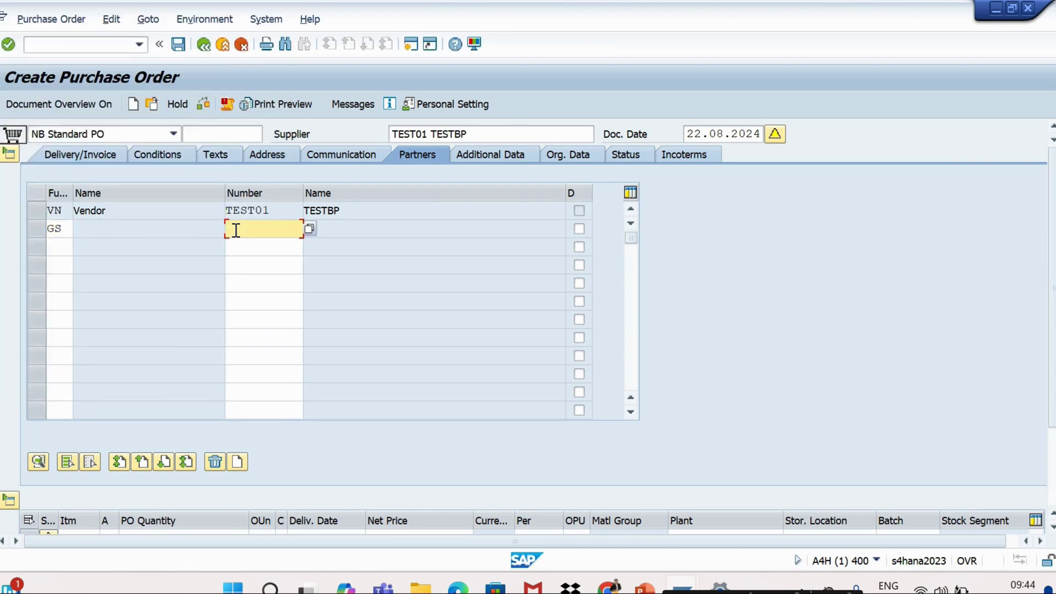
{"action": "left_click", "coordinate": [309, 228]}
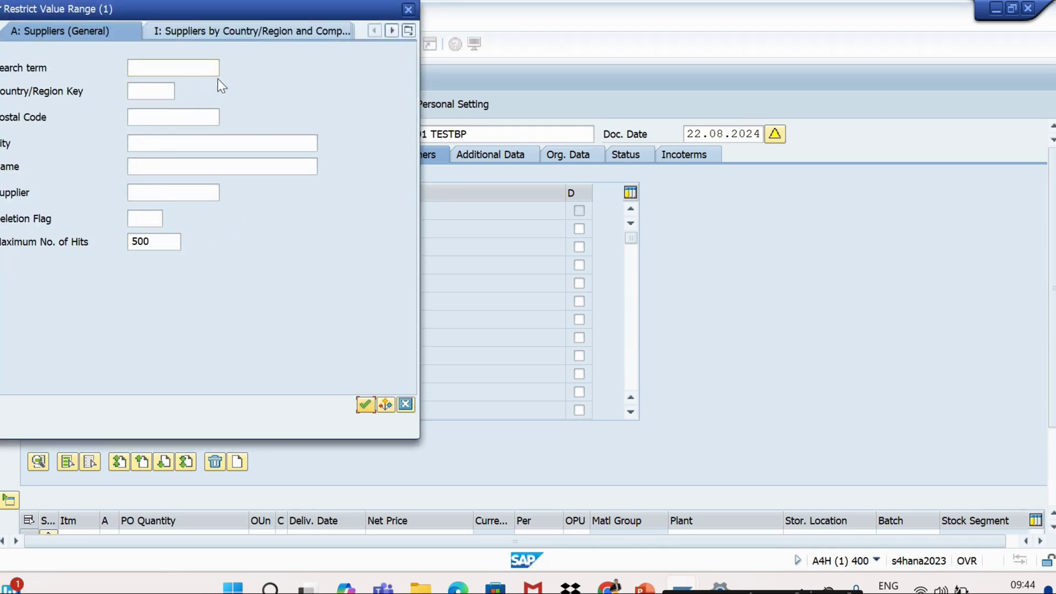
{"action": "left_click", "coordinate": [407, 10]}
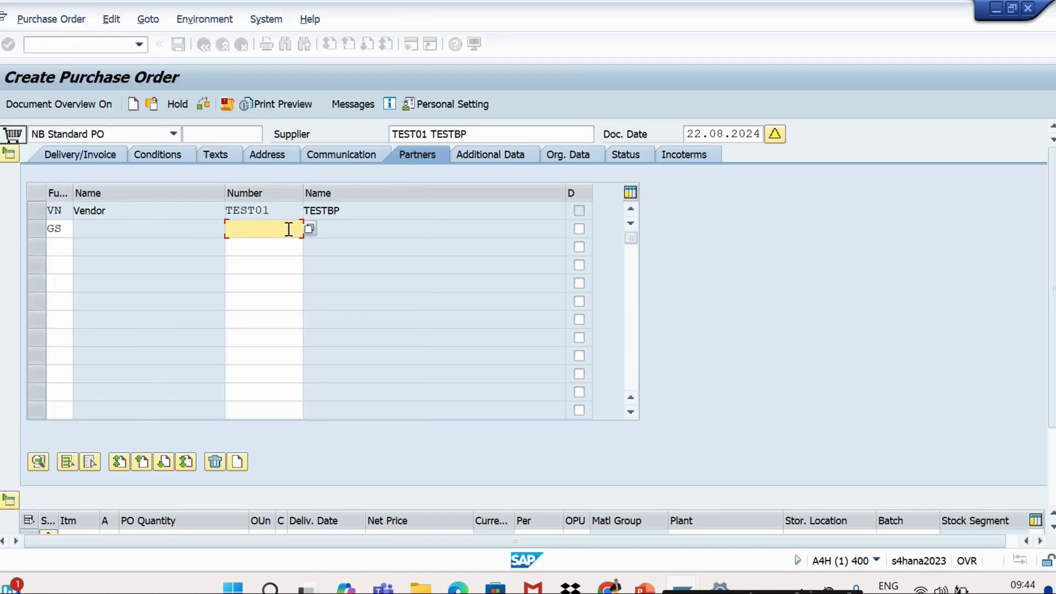
{"action": "left_click", "coordinate": [64, 231]}
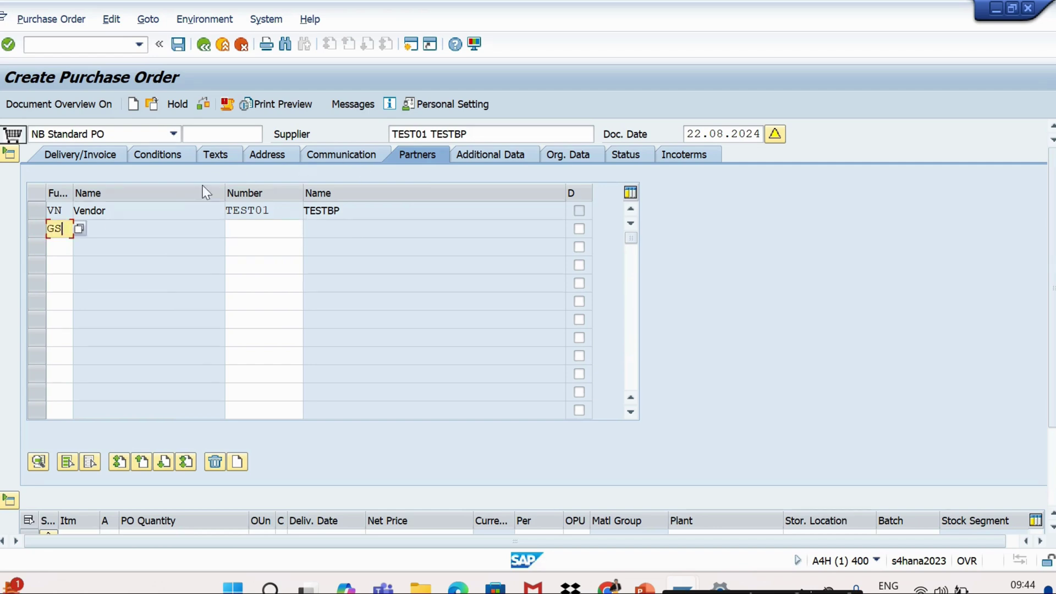
Add Invoicing Party (PI) as the next partner function, review both, and switch to the slides
{"action": "left_click", "coordinate": [70, 249]}
{"action": "key", "text": "F4"}
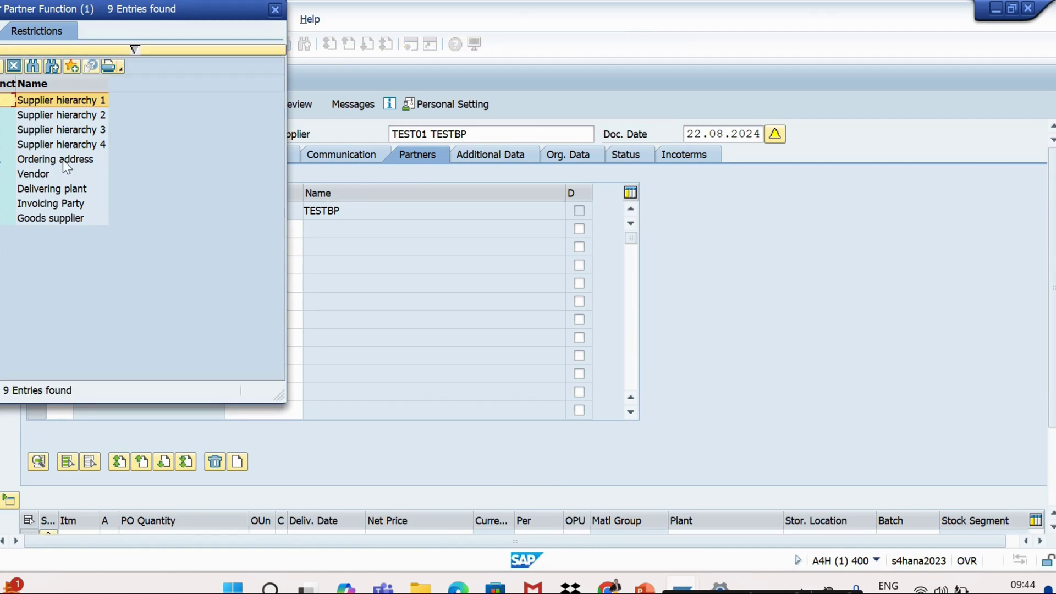
{"action": "double_click", "coordinate": [55, 205]}
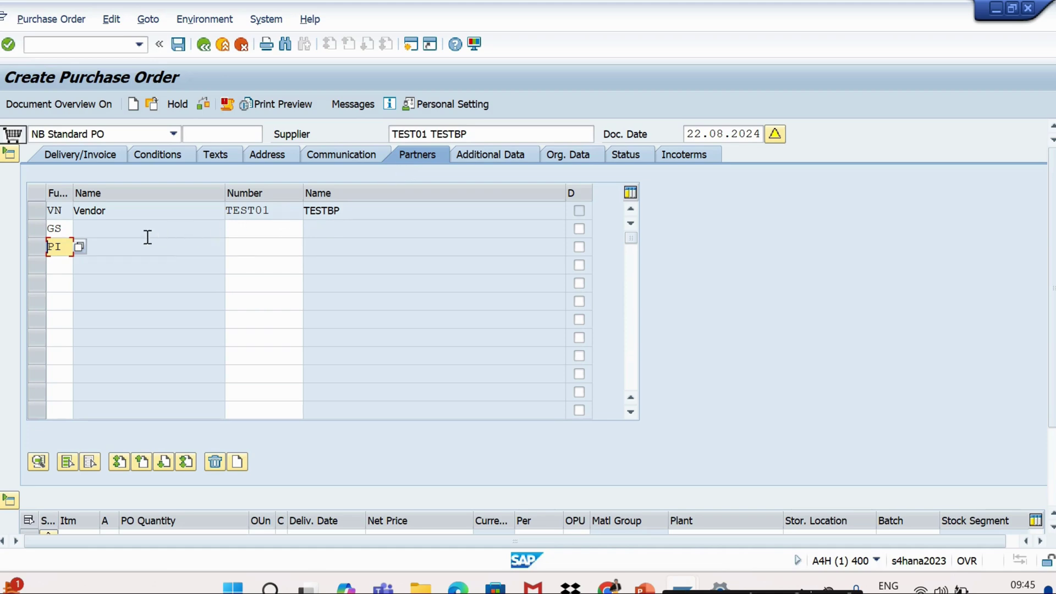
{"action": "double_click", "coordinate": [49, 230]}
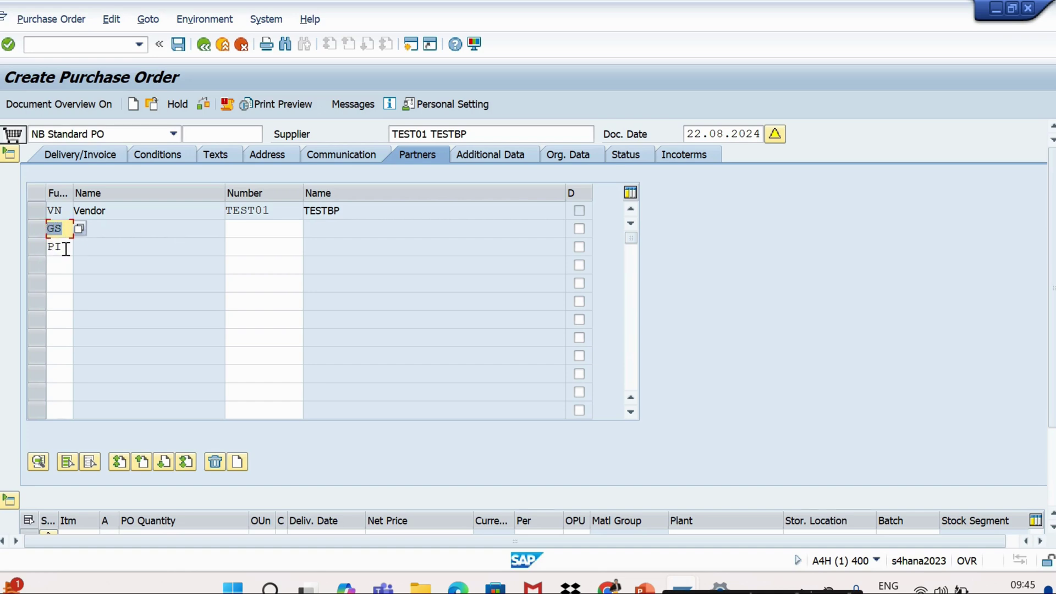
{"action": "double_click", "coordinate": [54, 247]}
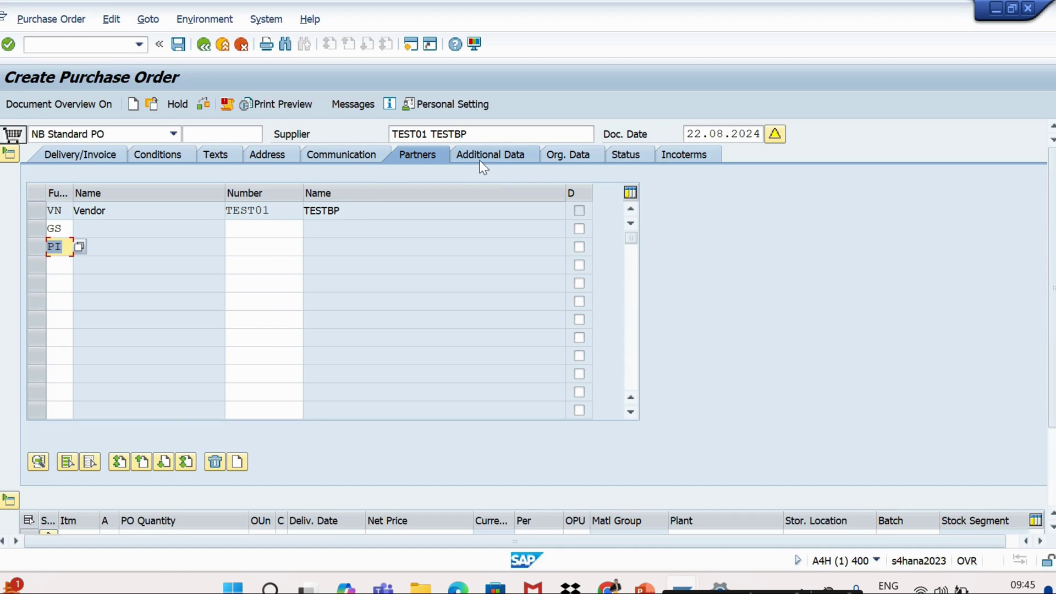
{"action": "key", "text": "alt+Tab"}
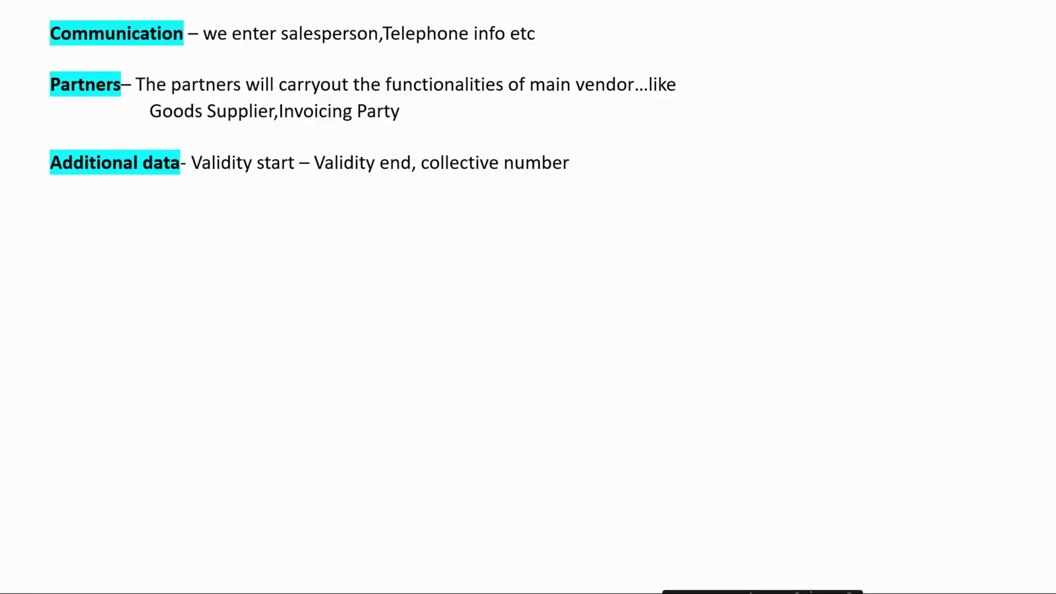
Reveal the slide's Org. Data point (Purch.org, Purgrp, Company code), then return to the purchase order
{"action": "left_click", "coordinate": [334, 310]}
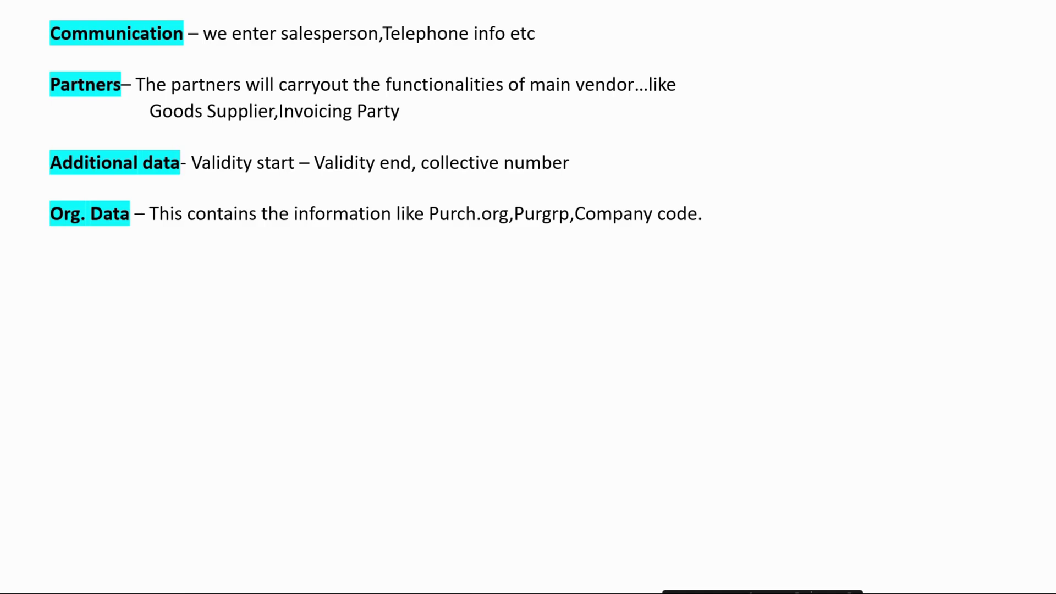
{"action": "key", "text": "alt+Tab"}
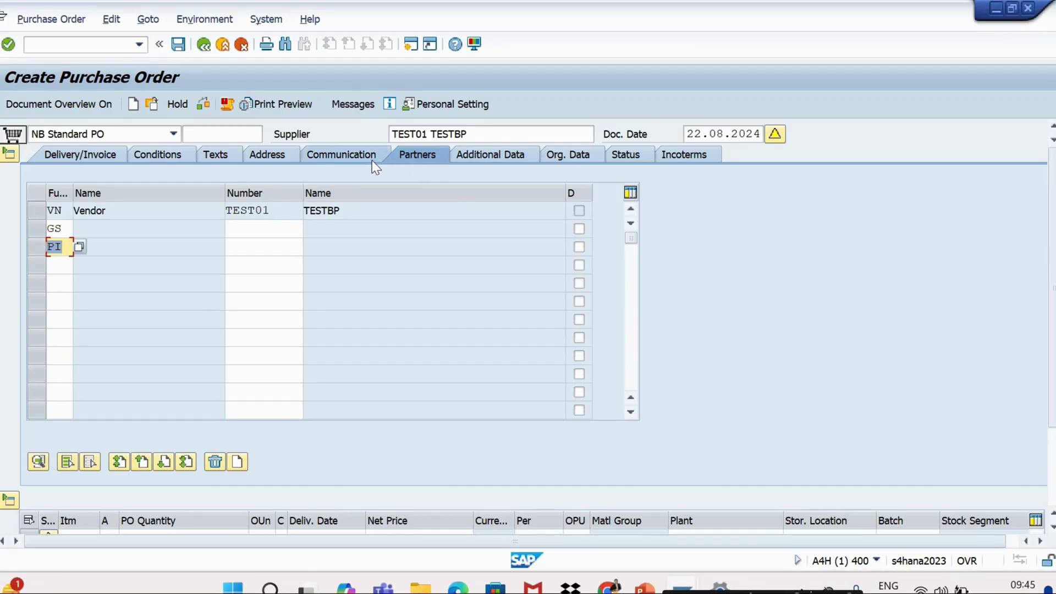
Check the partner table and clear the partner function entry in row 2
{"action": "key", "text": "Return"}
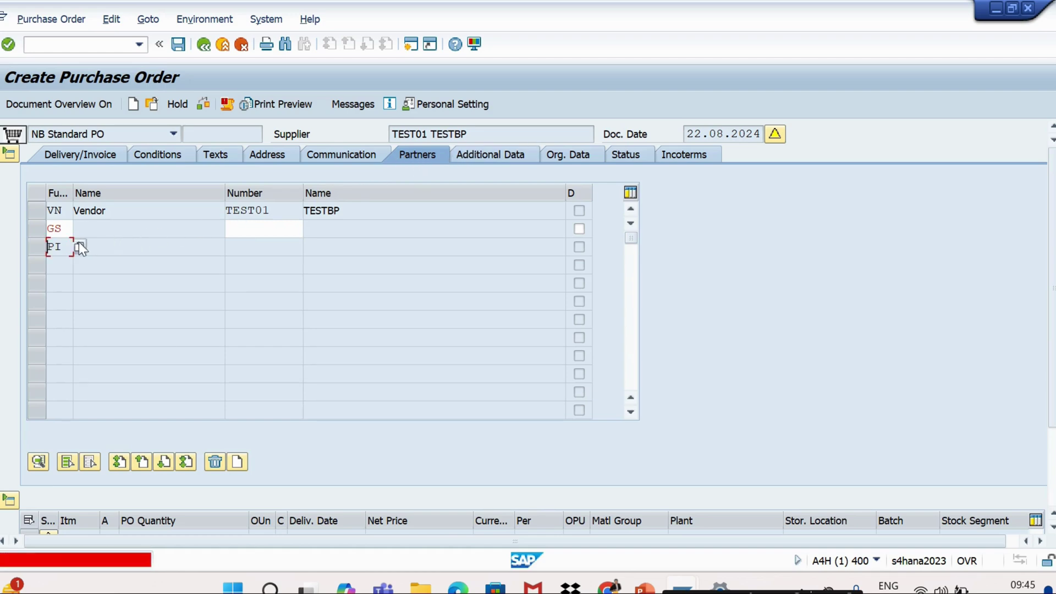
{"action": "left_click", "coordinate": [65, 227]}
{"action": "key", "text": "BackSpace"}
{"action": "key", "text": "BackSpace"}
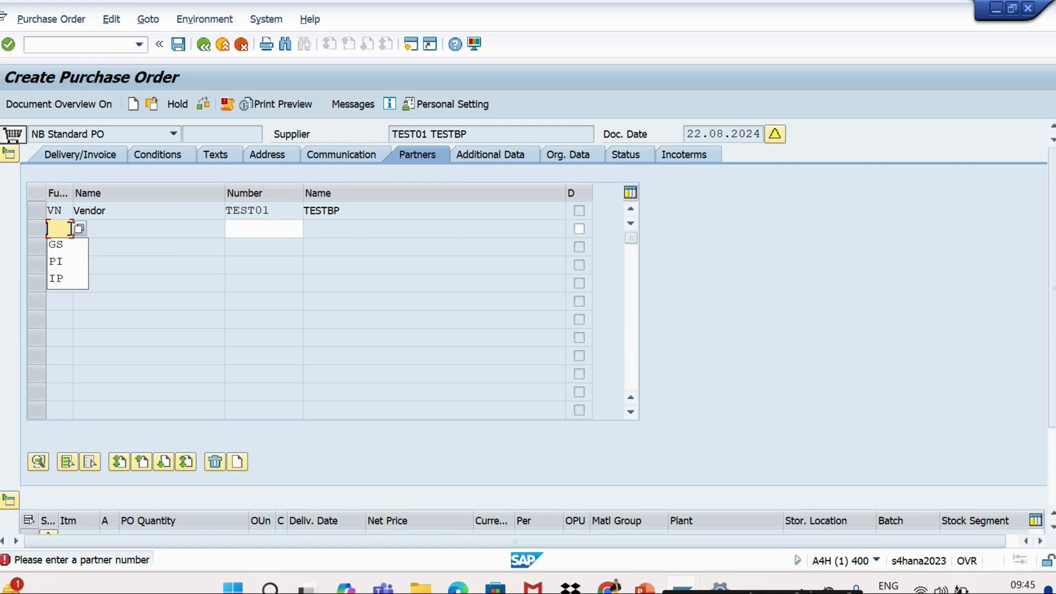
{"action": "left_click", "coordinate": [159, 247]}
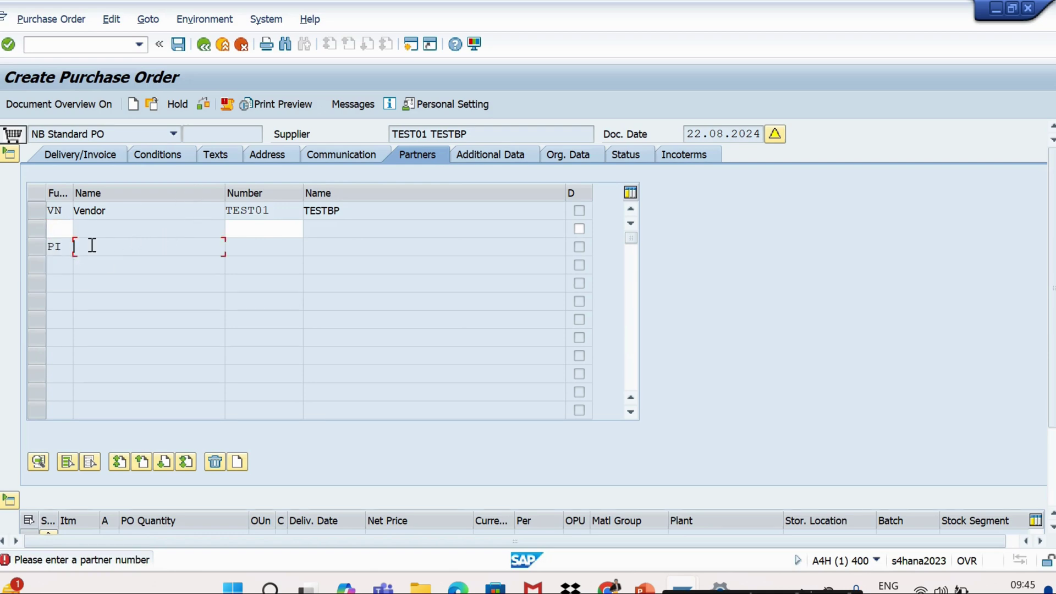
Enter partner function GS with number TEST01; SAP rejects it for account group 0008
{"action": "left_click", "coordinate": [62, 227]}
{"action": "type", "text": "gs"}
{"action": "left_click", "coordinate": [240, 230]}
{"action": "type", "text": "test01"}
{"action": "key", "text": "Return"}
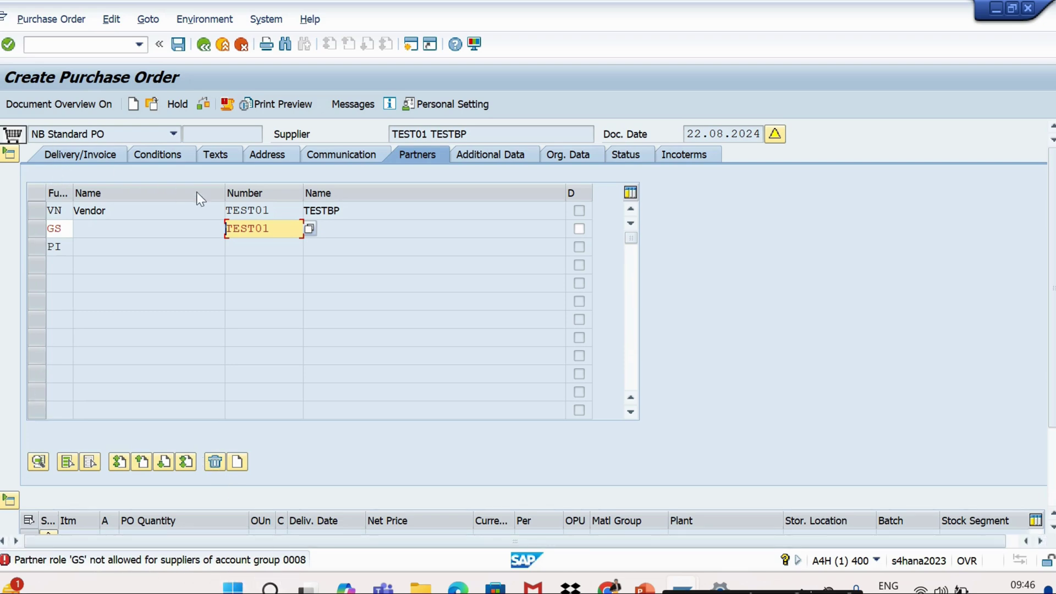
{"action": "left_click", "coordinate": [33, 234]}
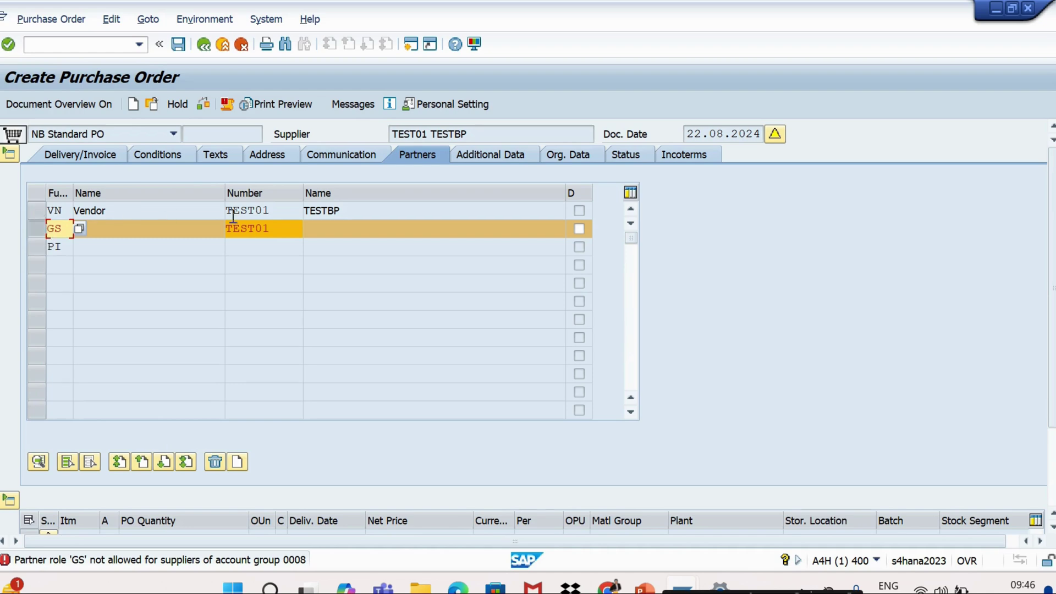
{"action": "left_click", "coordinate": [198, 298]}
{"action": "key", "text": "Return"}
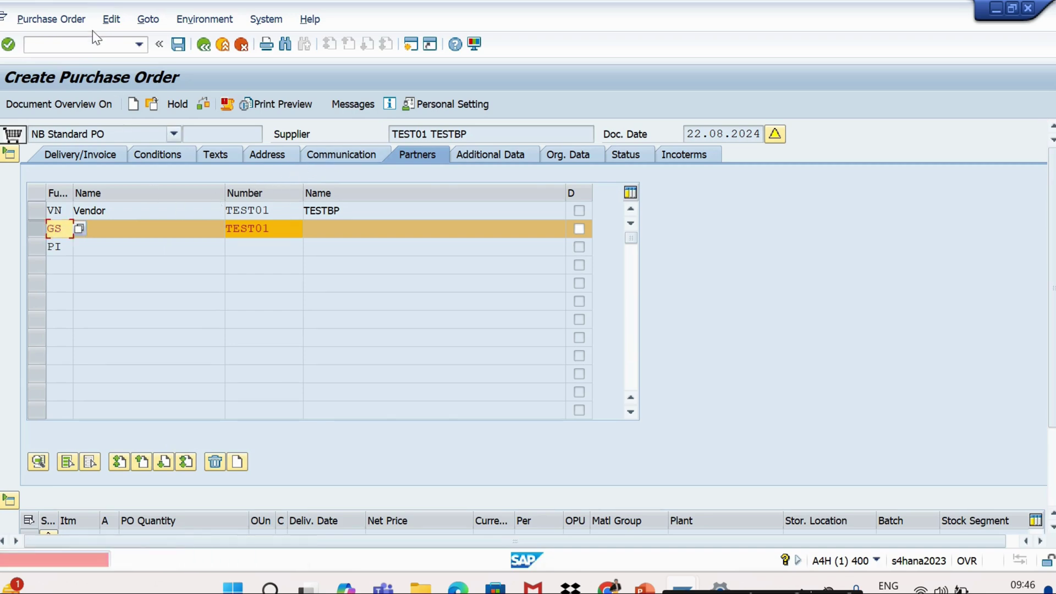
{"action": "left_click", "coordinate": [73, 46]}
{"action": "type", "text": "/nme21"}
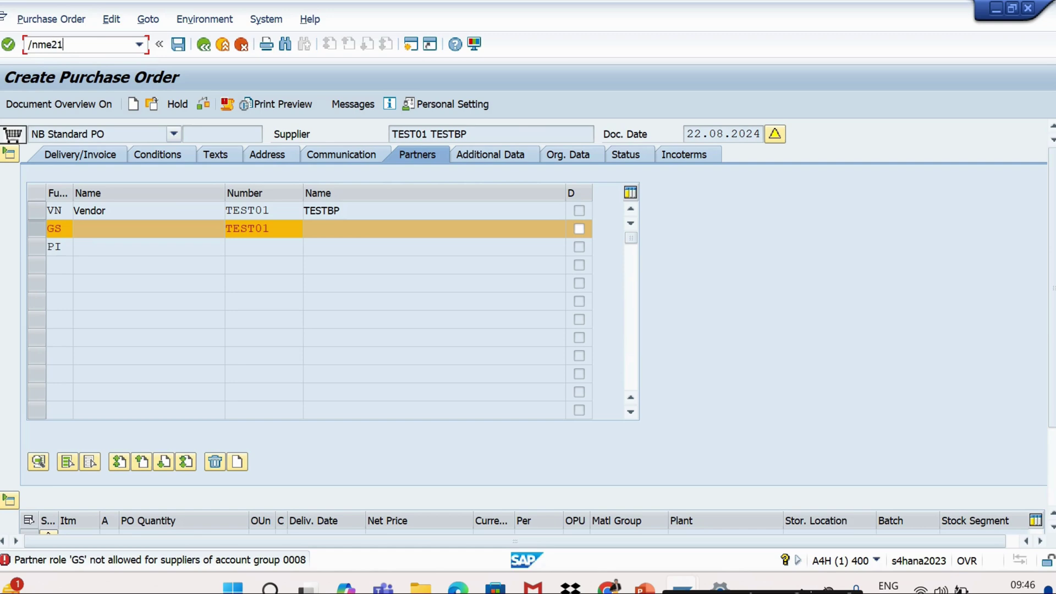
{"action": "key", "text": "Return"}
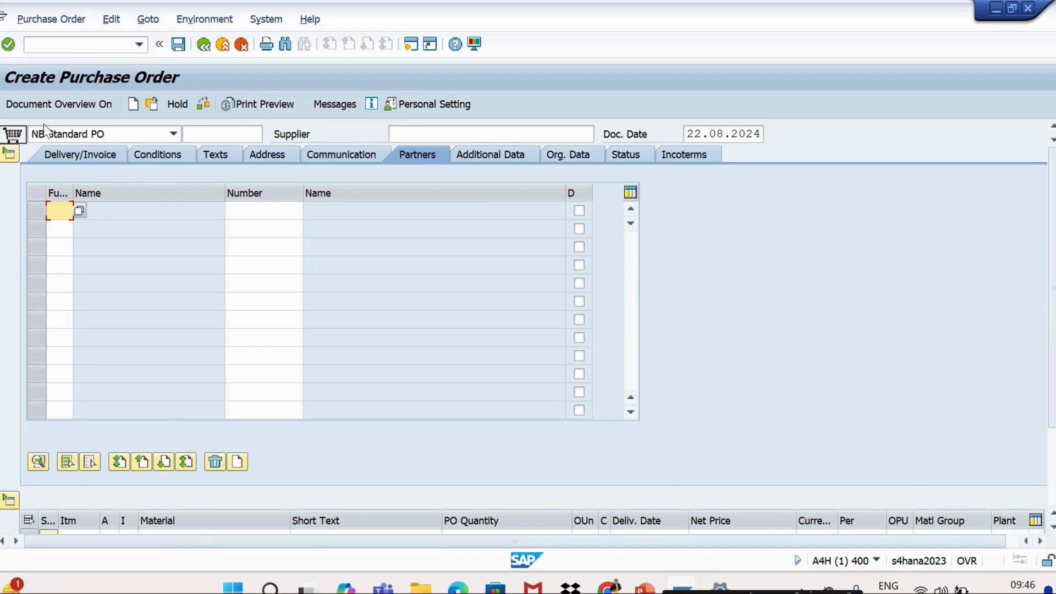
{"action": "left_click", "coordinate": [44, 109]}
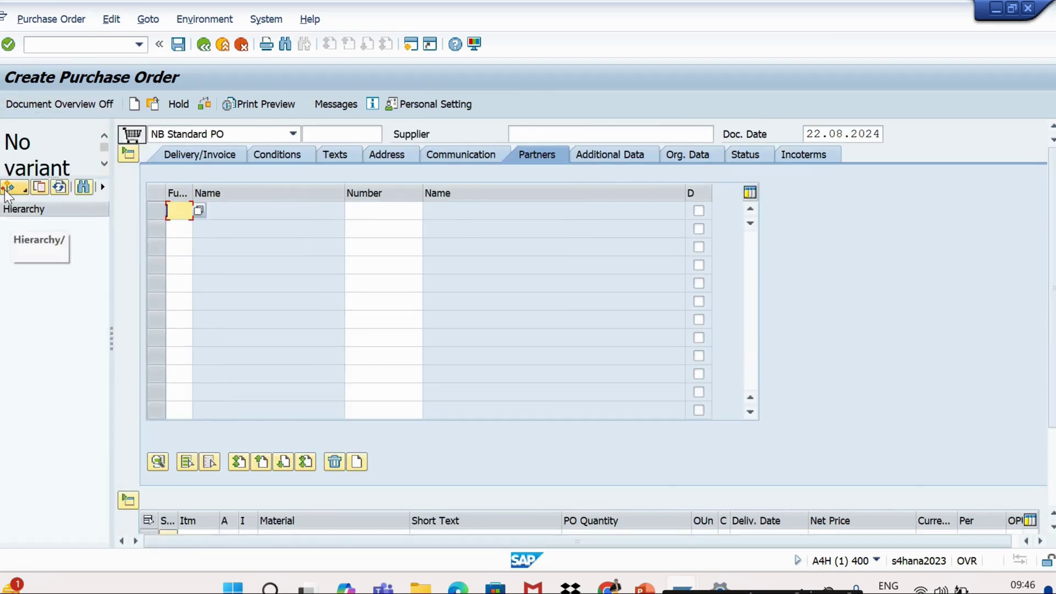
{"action": "left_click", "coordinate": [5, 189]}
{"action": "left_click", "coordinate": [53, 322]}
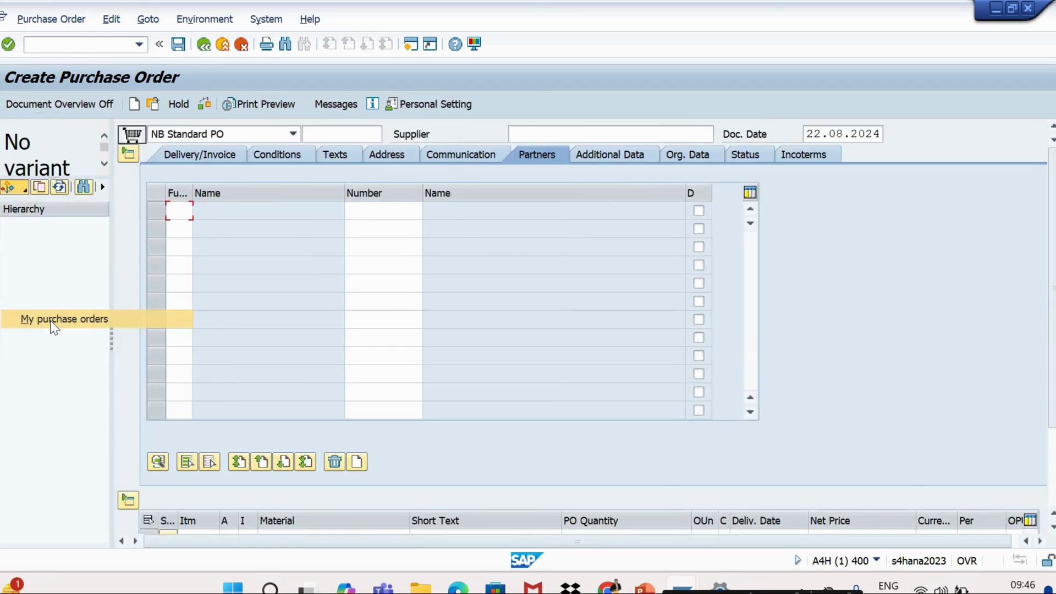
{"action": "left_click", "coordinate": [37, 223]}
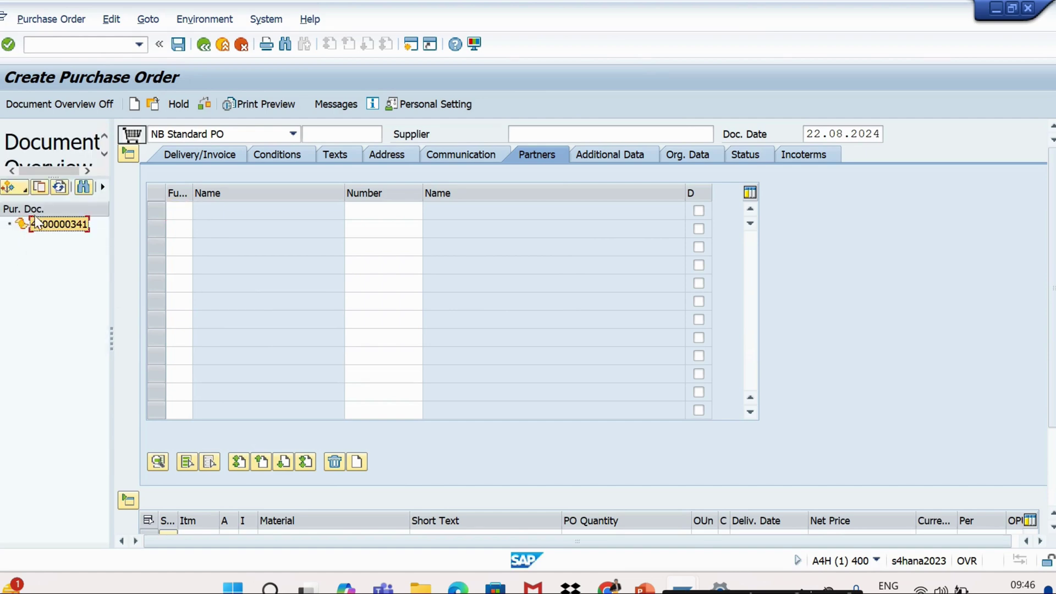
{"action": "double_click", "coordinate": [36, 223]}
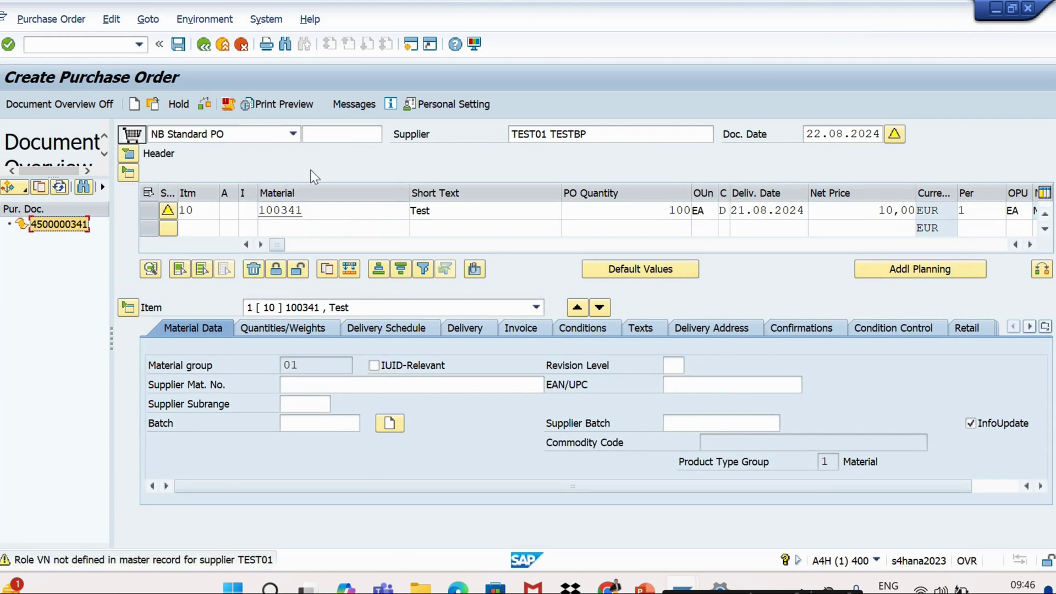
{"action": "left_click", "coordinate": [131, 154]}
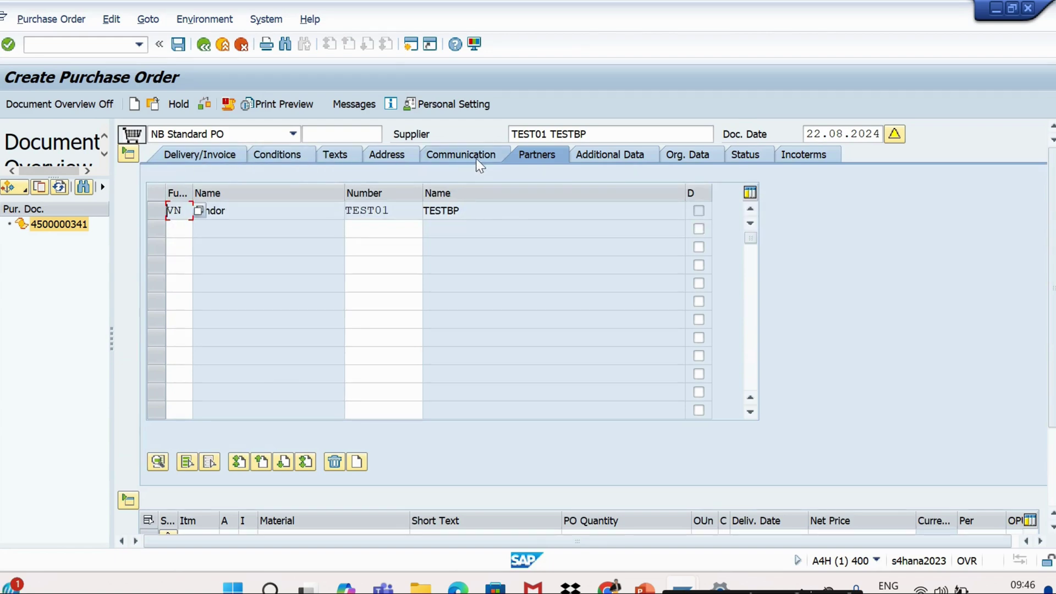
View the Additional Data, then the Org. Data: purchasing org IE00, group 001, company code IE10
{"action": "left_click", "coordinate": [593, 159]}
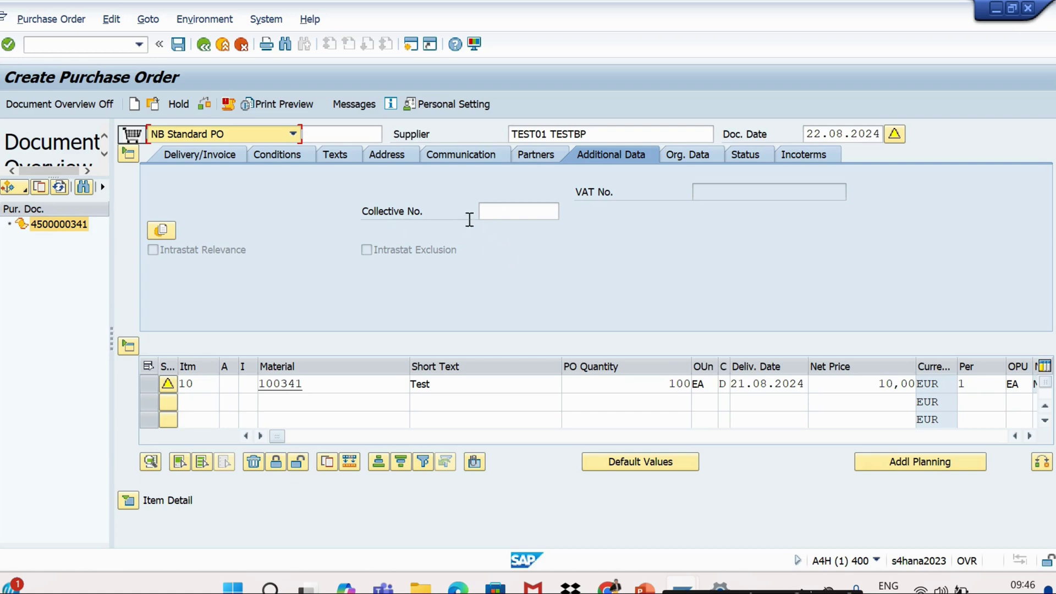
{"action": "left_click", "coordinate": [675, 156]}
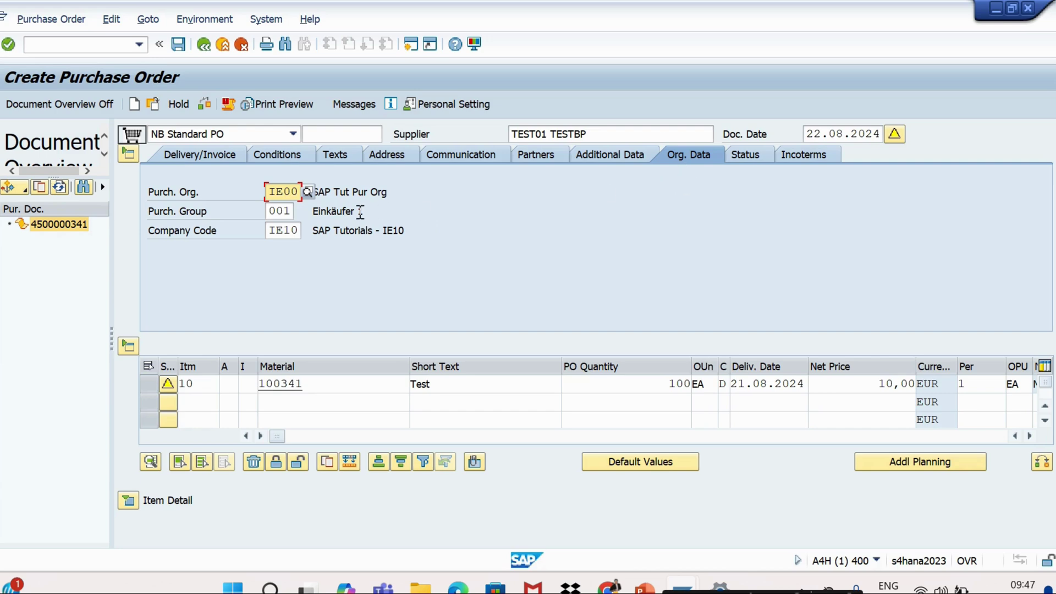
Display the header Status: Active, Not Yet Sent, 100 EA worth 1.000,00 EUR, nothing delivered or invoiced
{"action": "left_click", "coordinate": [743, 158]}
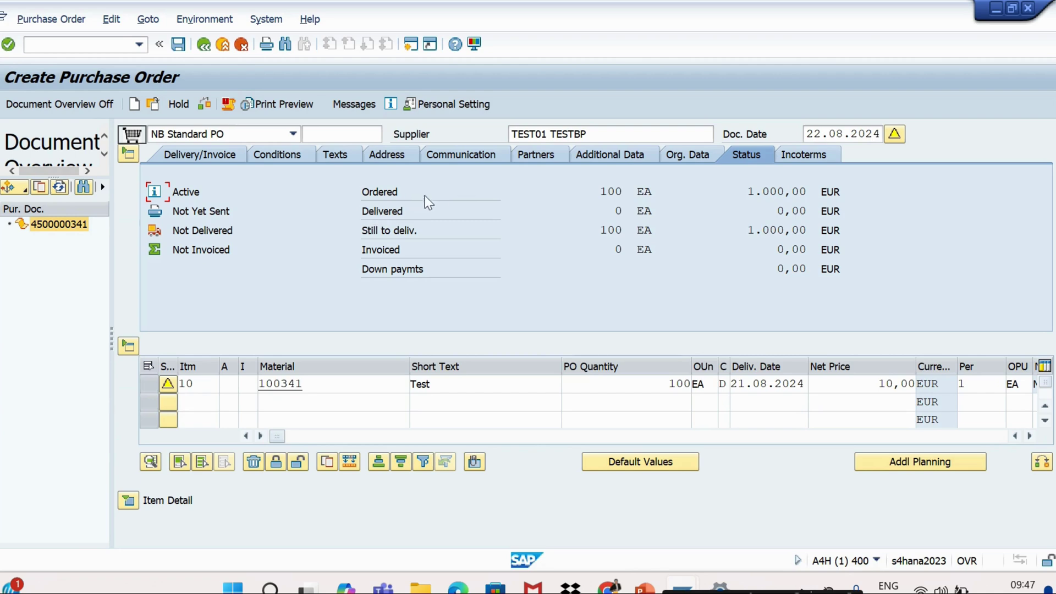
{"action": "left_click_drag", "start_coordinate": [598, 191], "coordinate": [625, 191]}
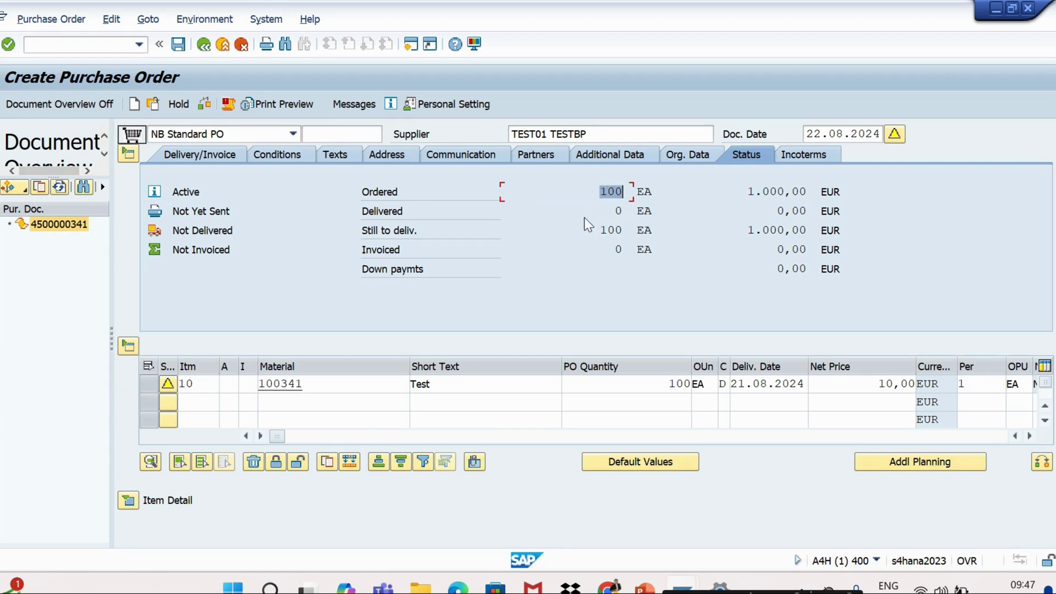
{"action": "left_click", "coordinate": [408, 210]}
Show the pricing conditions (net value 1.000,00 EUR), then the still-empty Incoterms data
{"action": "left_click", "coordinate": [296, 159]}
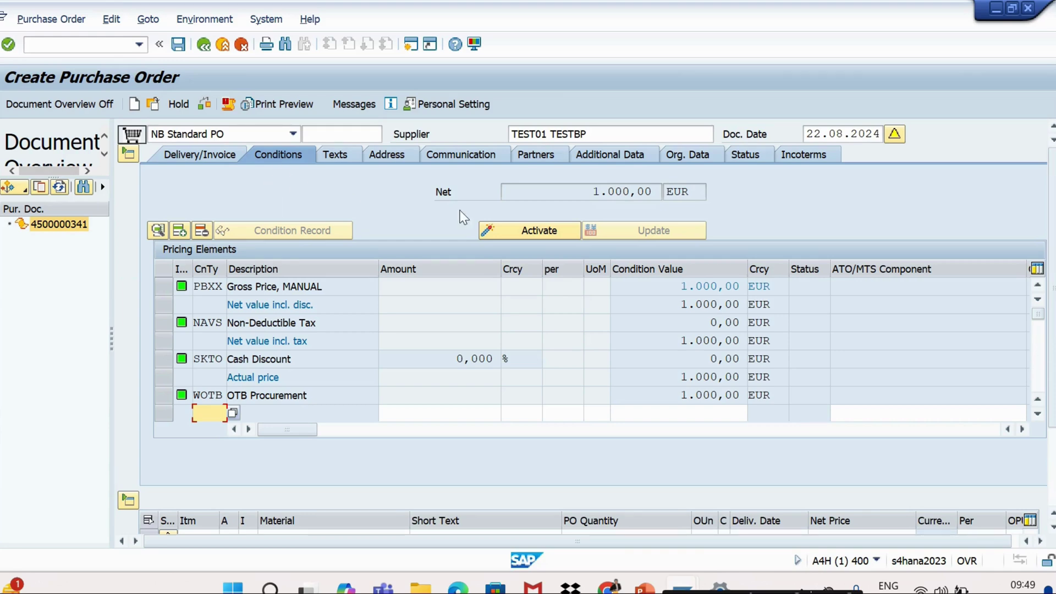
{"action": "left_click", "coordinate": [787, 157]}
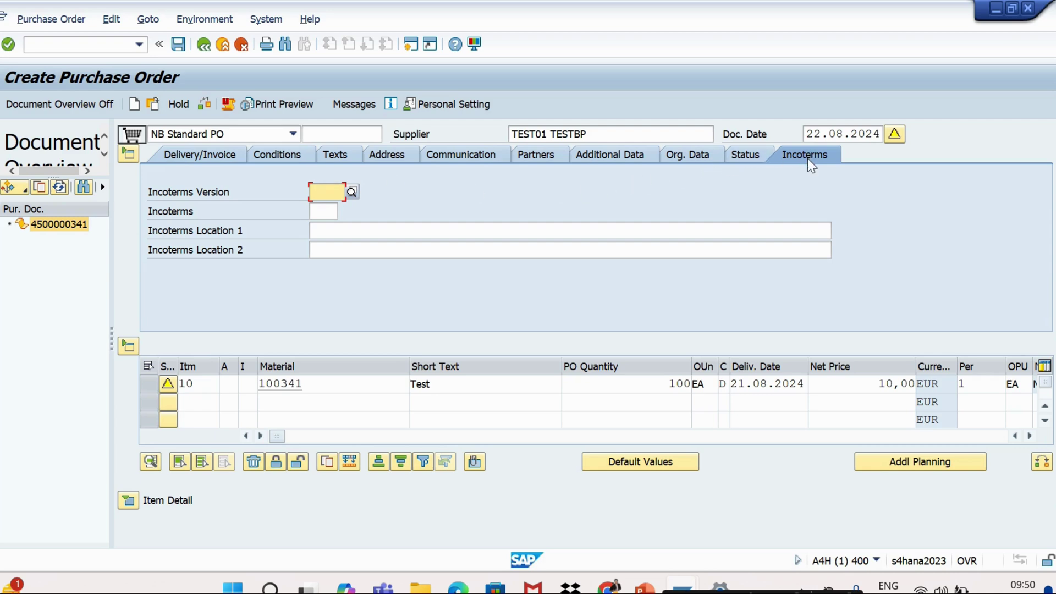
Go through the empty Incoterms, Location 1 and Location 2 fields, then switch to SAP Logon 760
{"action": "left_click", "coordinate": [326, 212]}
{"action": "left_click", "coordinate": [332, 230]}
{"action": "left_click", "coordinate": [339, 249]}
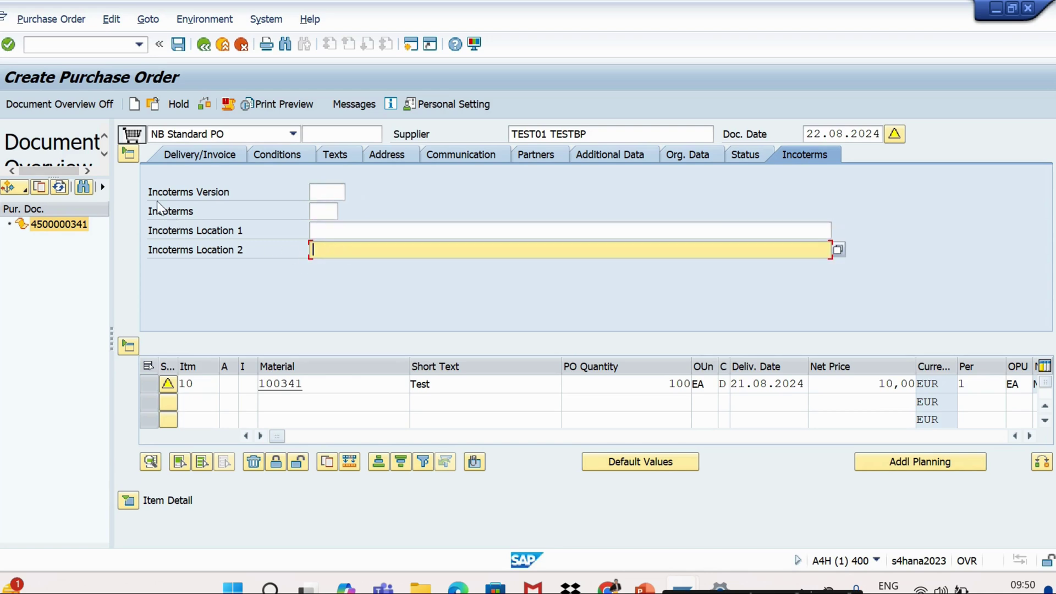
{"action": "left_click", "coordinate": [131, 155]}
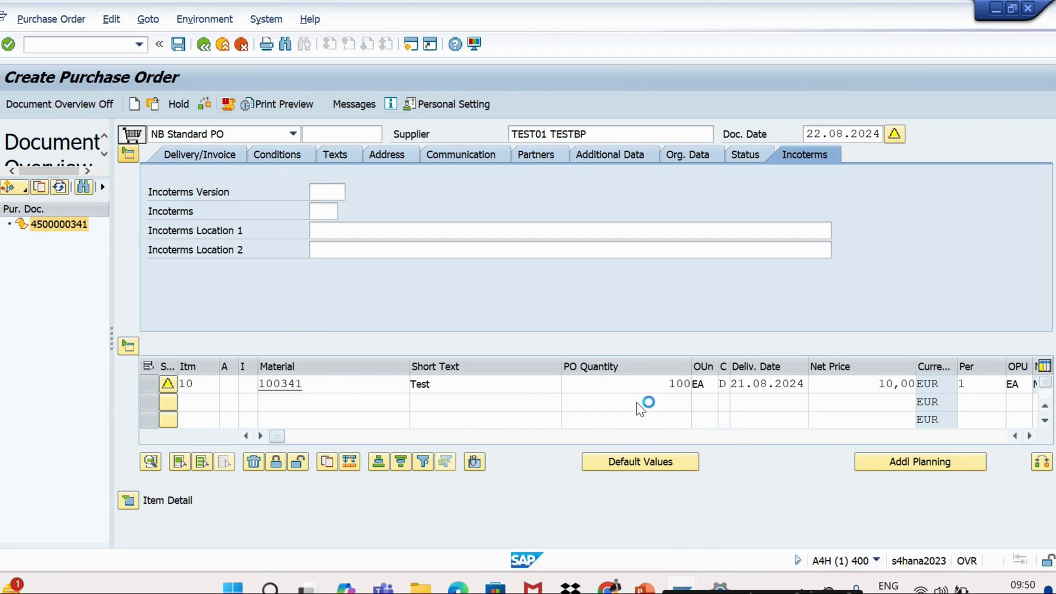
{"action": "key", "text": "alt+Tab"}
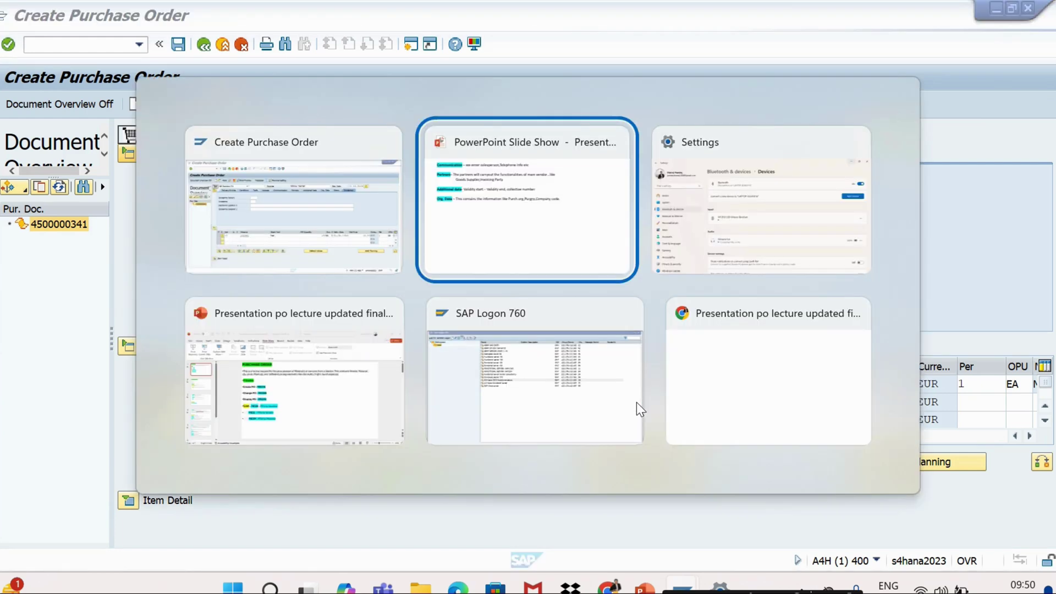
{"action": "key", "text": "Down"}
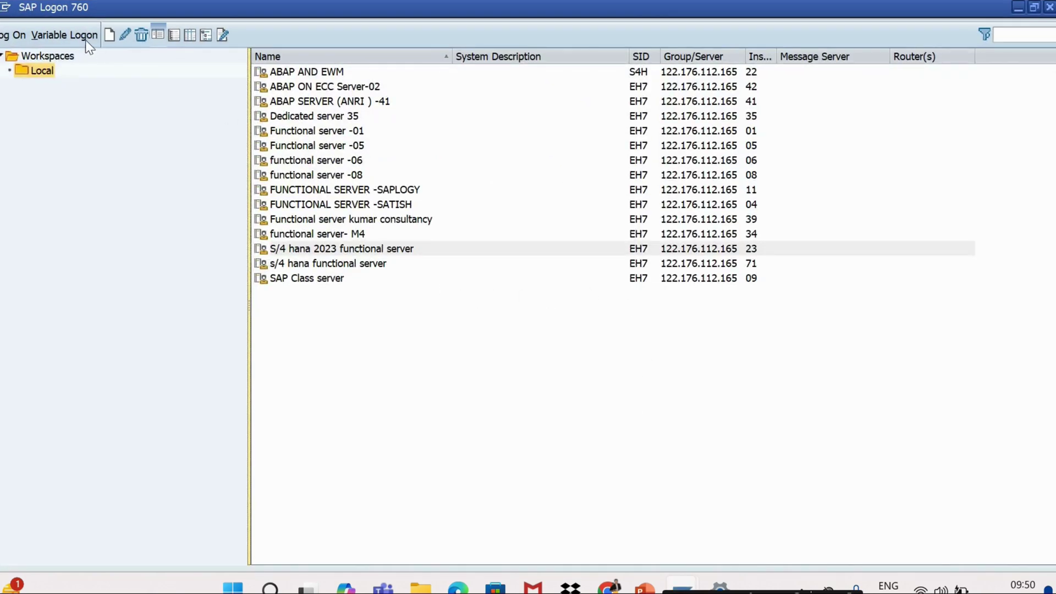
Log on to a new client 400 session with the saved user and password, then run me21n
{"action": "left_click", "coordinate": [19, 36]}
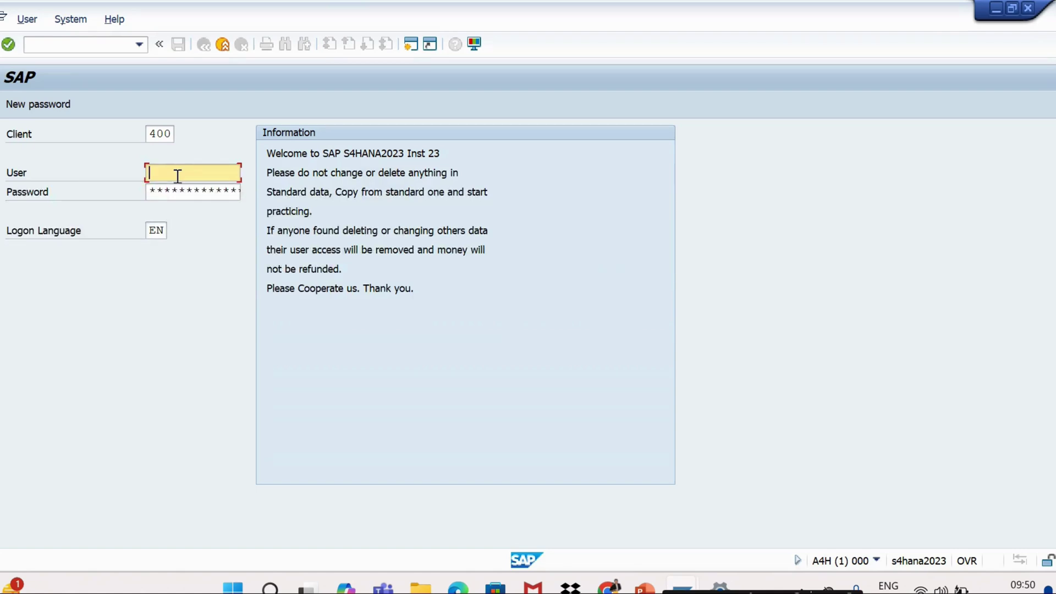
{"action": "left_click", "coordinate": [177, 176]}
{"action": "left_click", "coordinate": [173, 187]}
{"action": "left_click", "coordinate": [172, 189]}
{"action": "type", "text": "******"}
{"action": "key", "text": "Return"}
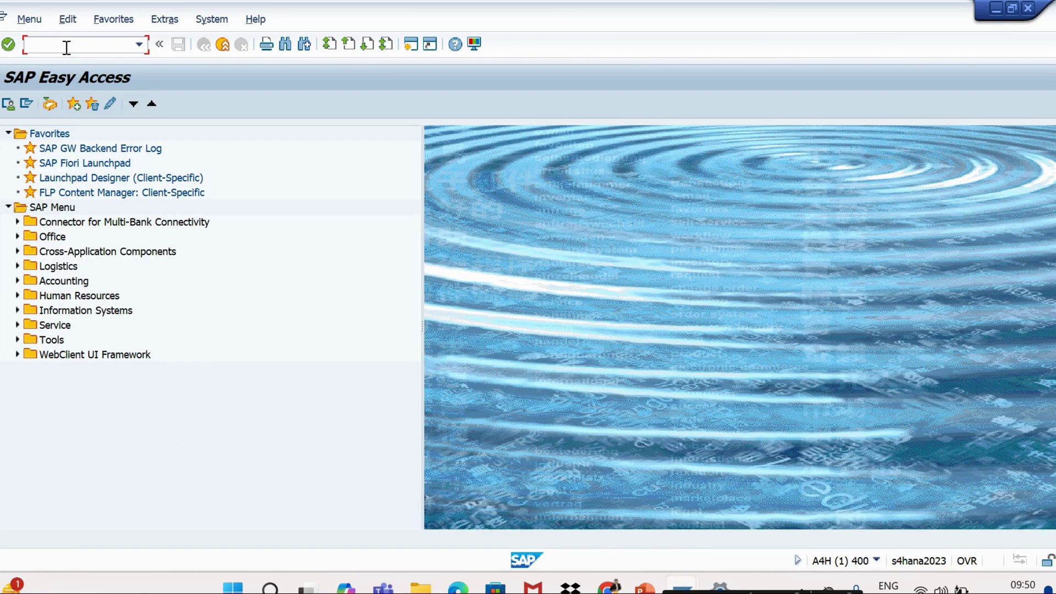
{"action": "type", "text": "me21n"}
{"action": "key", "text": "Return"}
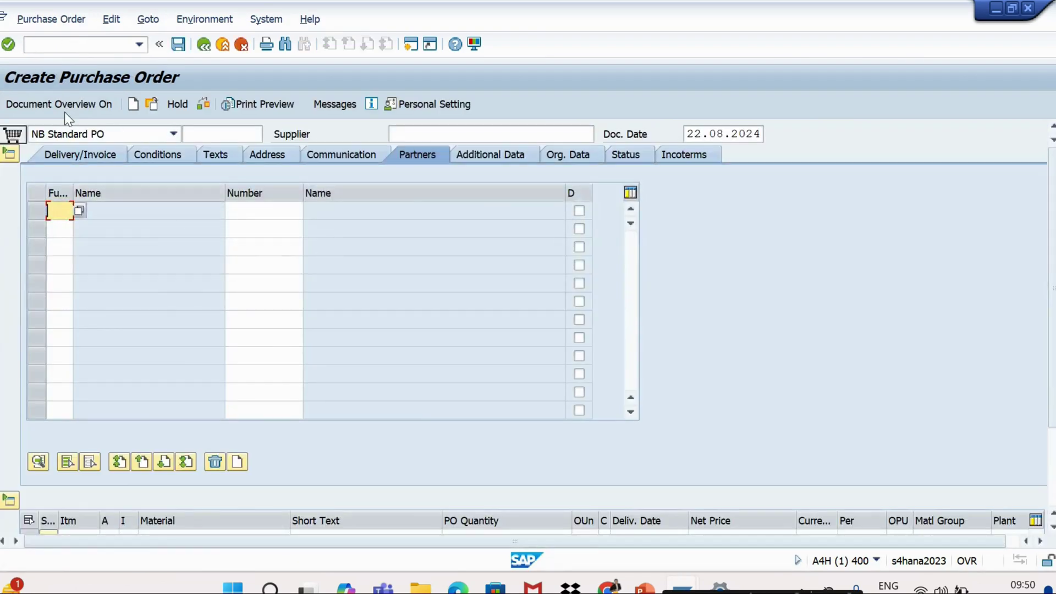
{"action": "left_click", "coordinate": [62, 109]}
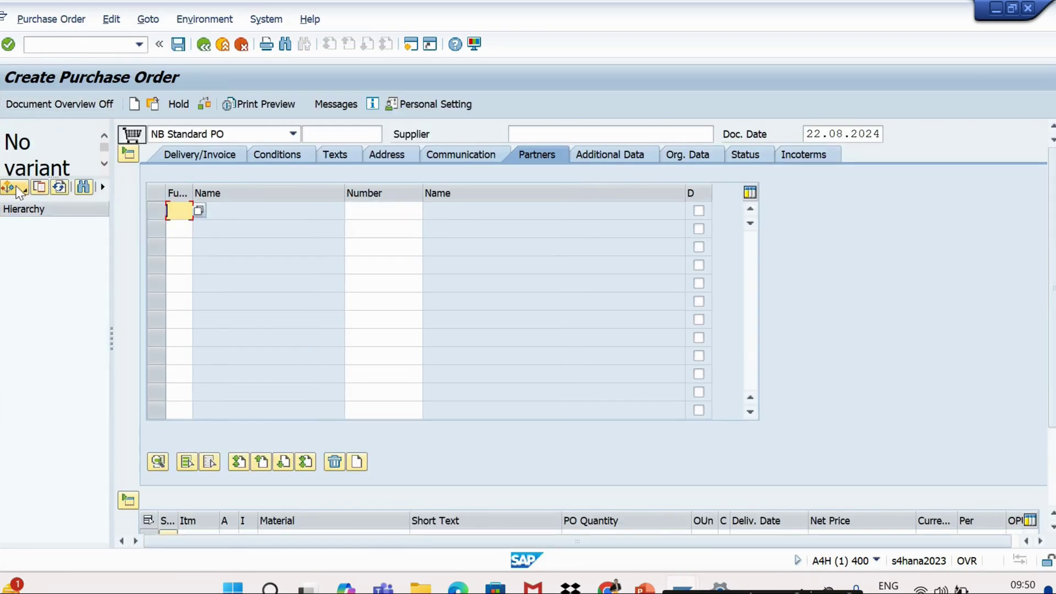
{"action": "left_click", "coordinate": [13, 187]}
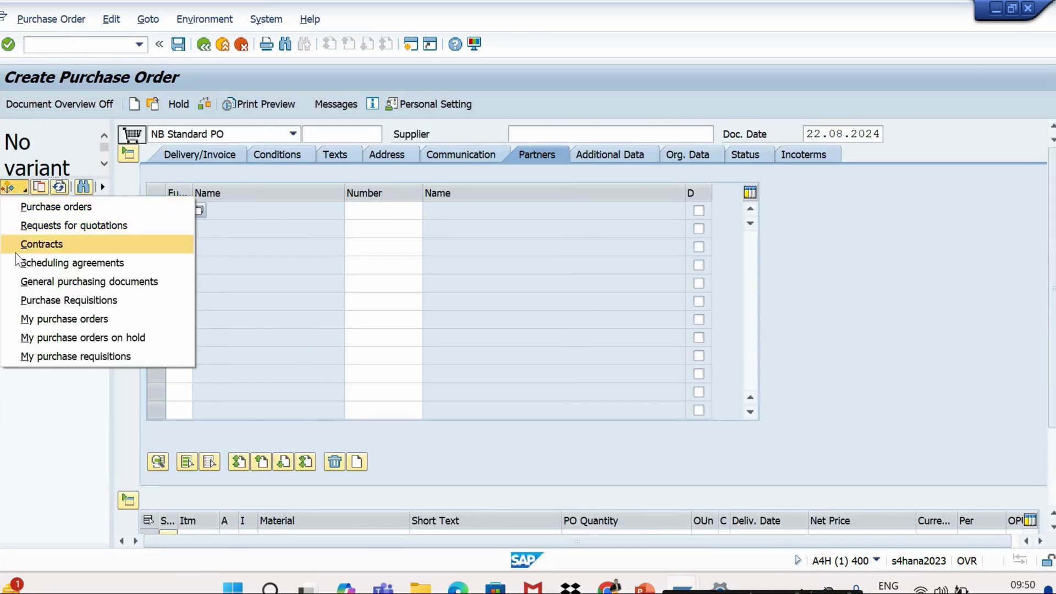
{"action": "left_click", "coordinate": [45, 320]}
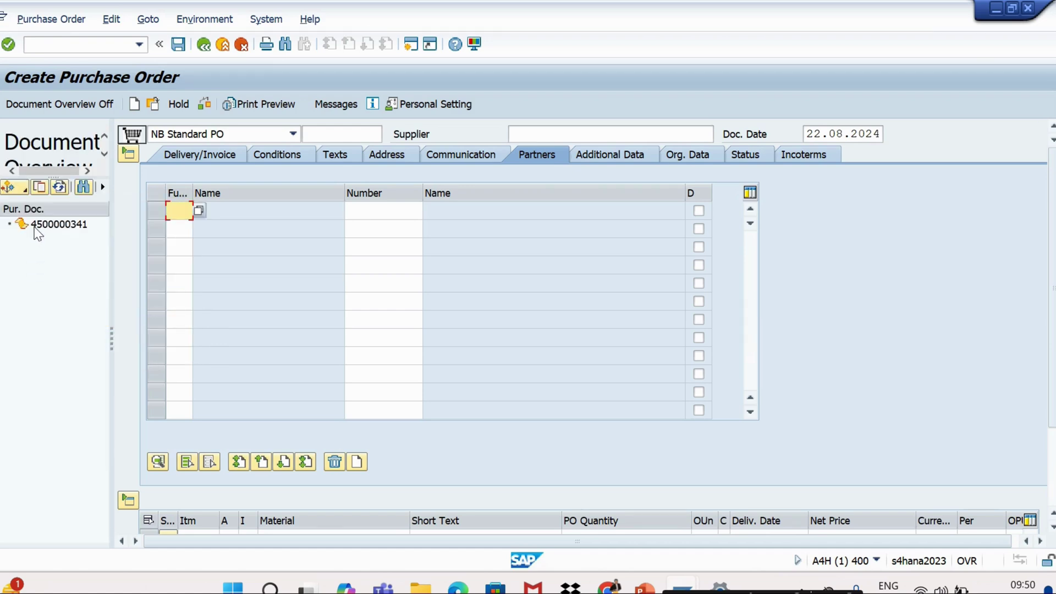
{"action": "left_click", "coordinate": [41, 226]}
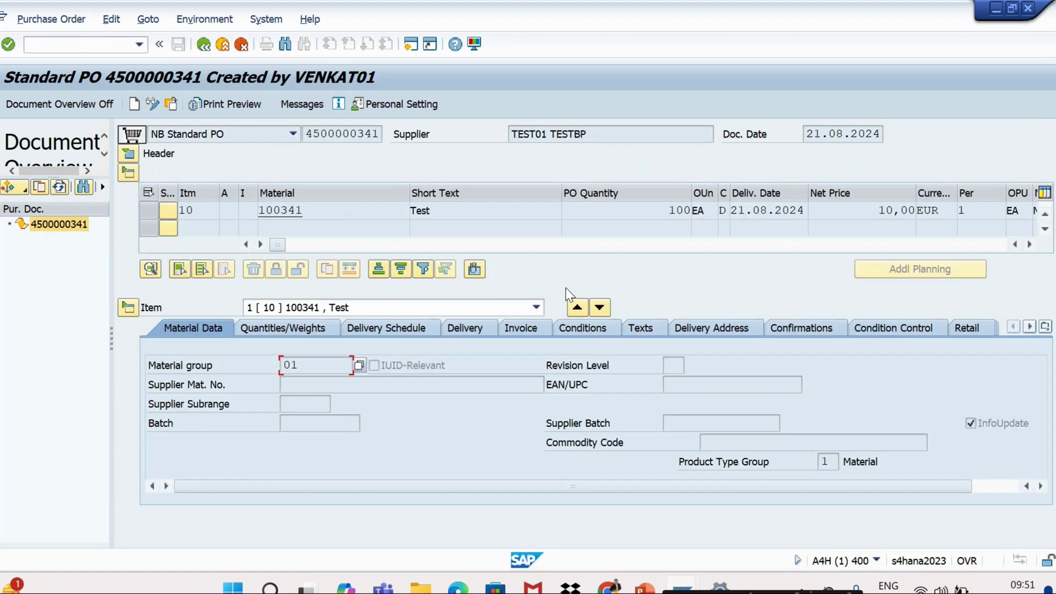
Arrange the view to show header Org. Data (IE00, 001, IE10) above the expanded item overview
{"action": "left_click", "coordinate": [129, 155]}
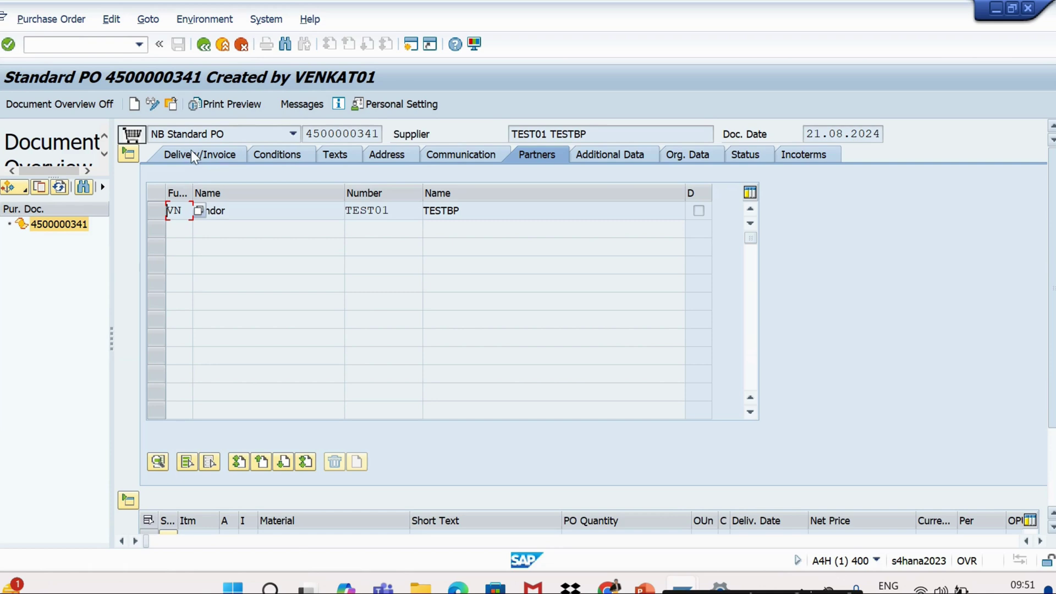
{"action": "left_click", "coordinate": [126, 155]}
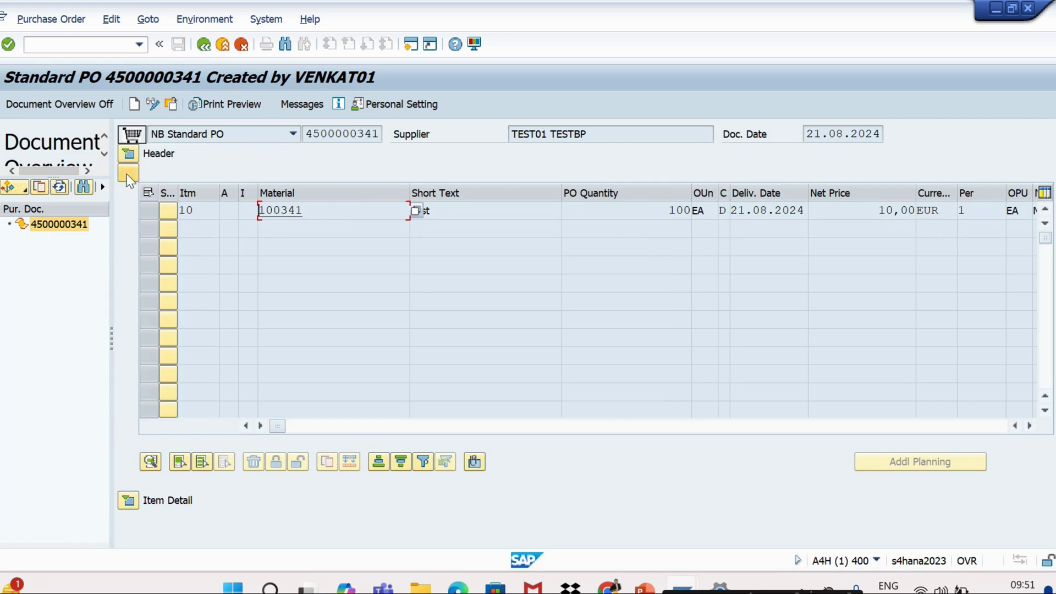
{"action": "left_click", "coordinate": [128, 173]}
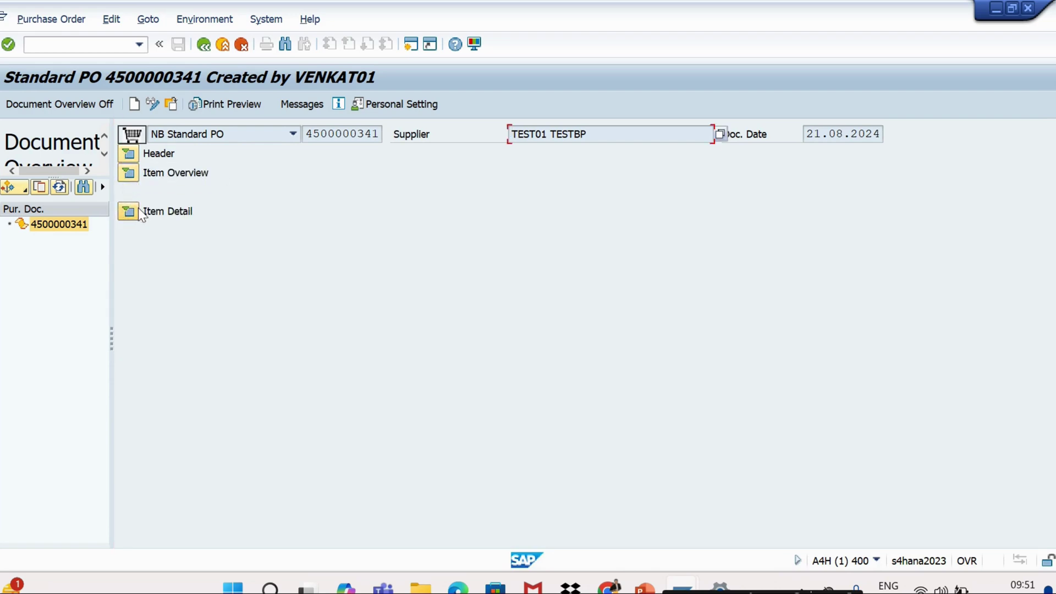
{"action": "left_click", "coordinate": [90, 106]}
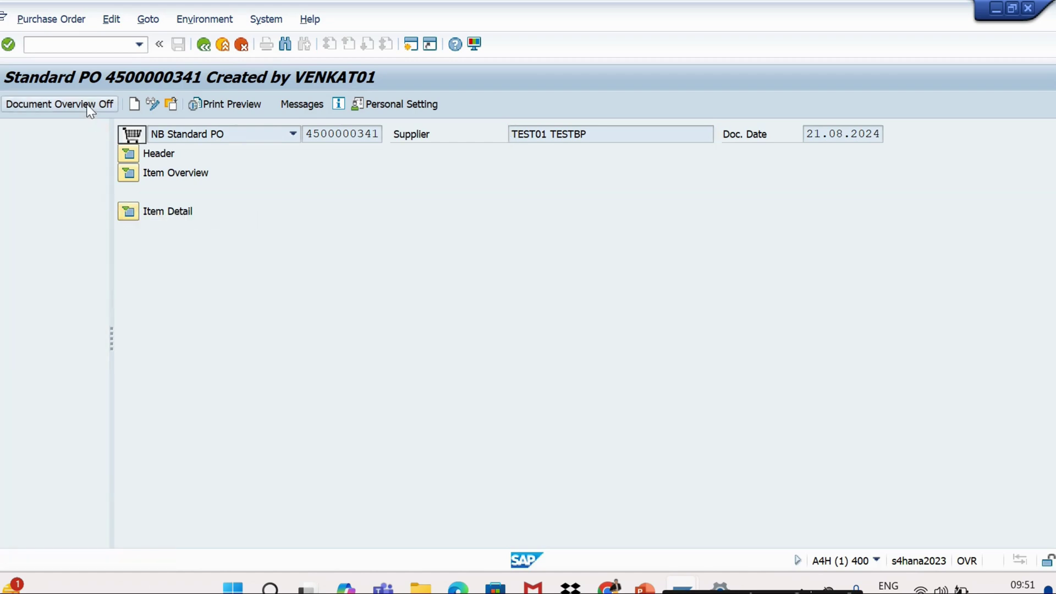
{"action": "left_click", "coordinate": [34, 111]}
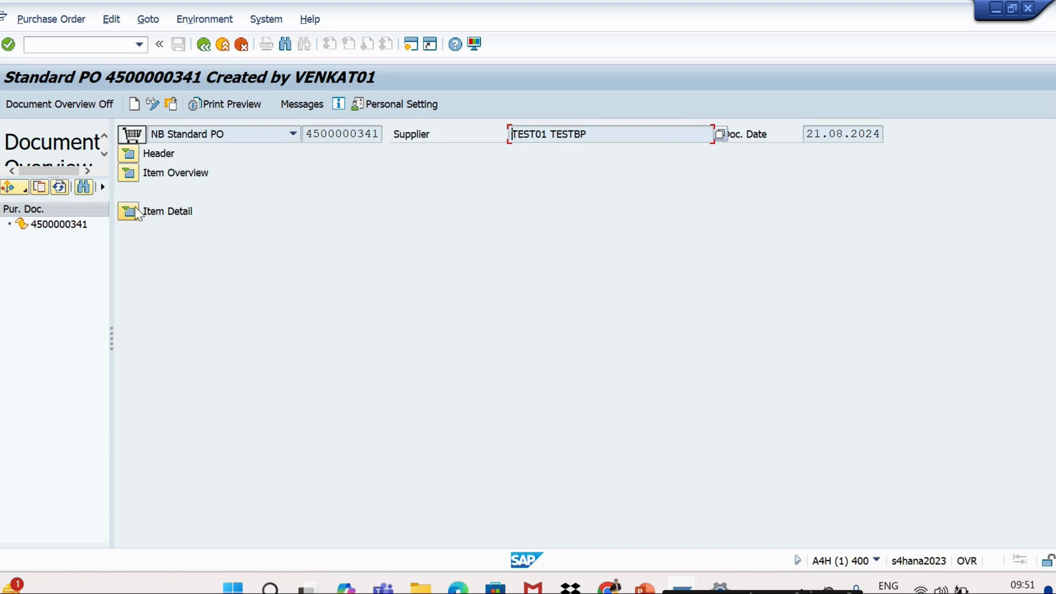
{"action": "left_click", "coordinate": [130, 154]}
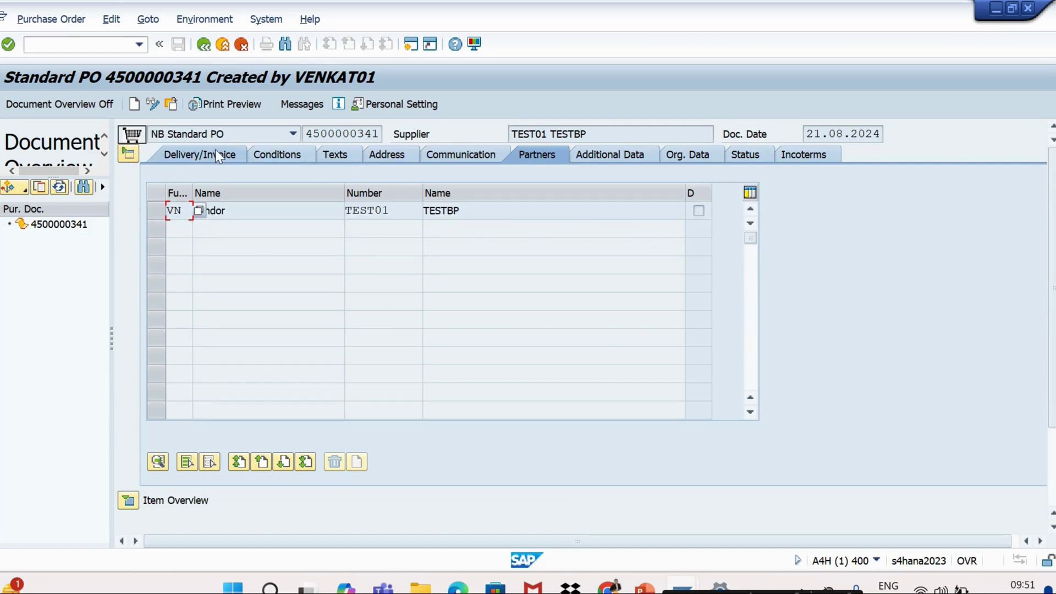
{"action": "left_click", "coordinate": [672, 157]}
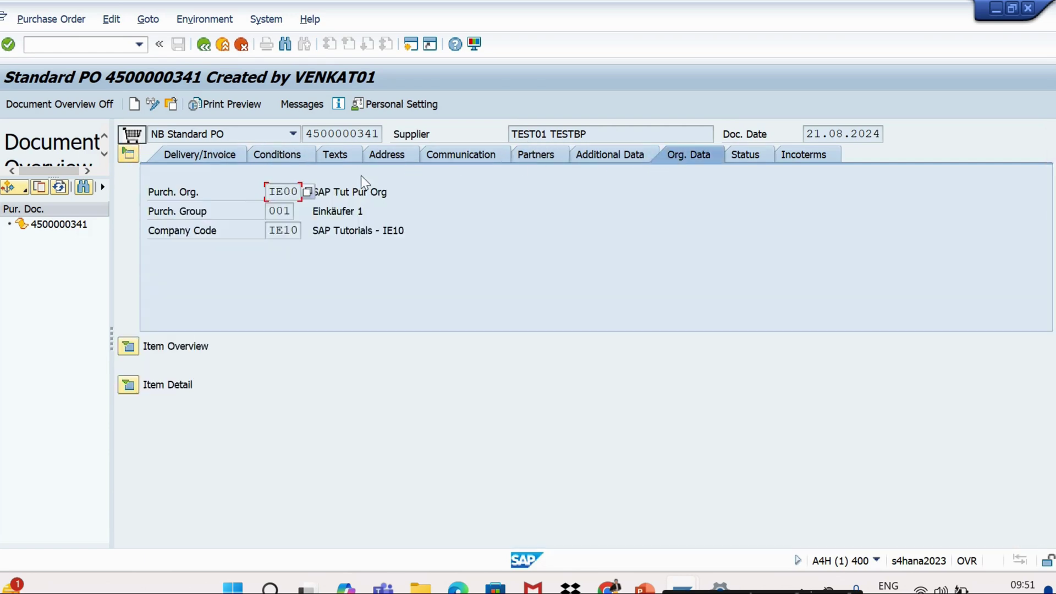
{"action": "left_click", "coordinate": [128, 346]}
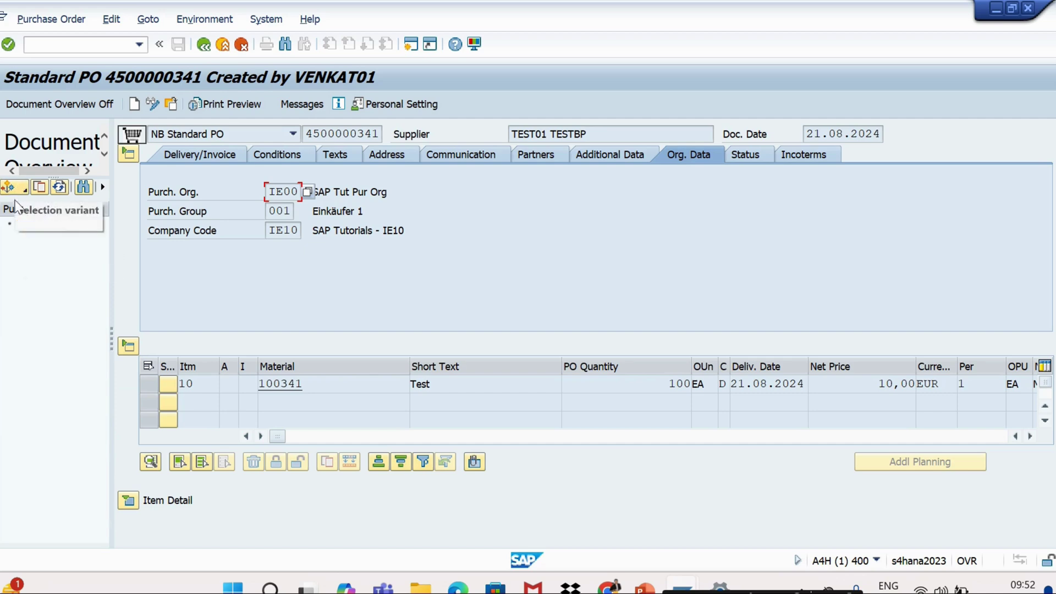
{"action": "left_click", "coordinate": [55, 108]}
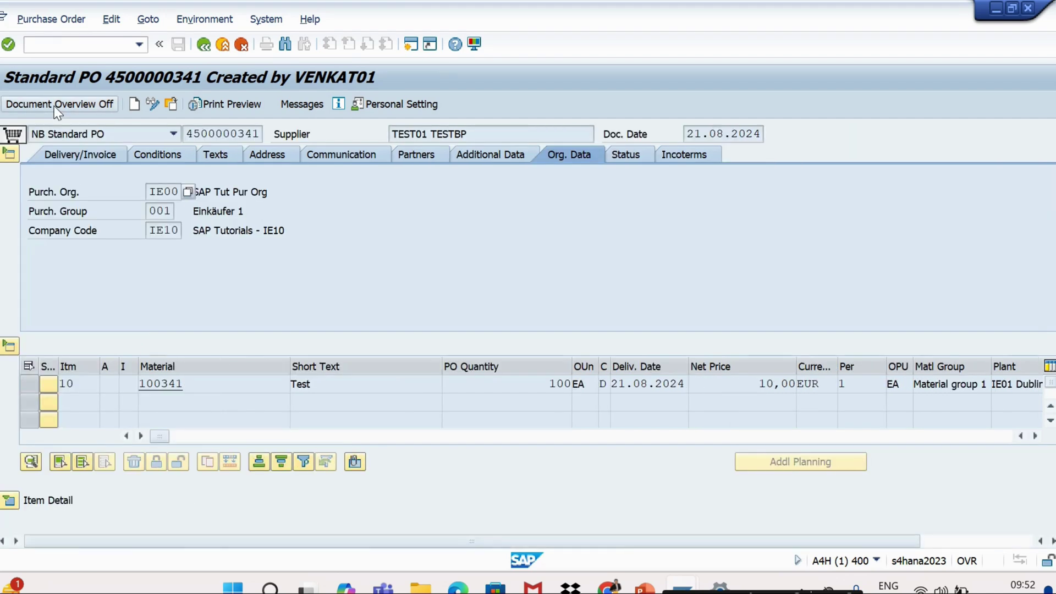
{"action": "left_click", "coordinate": [62, 106]}
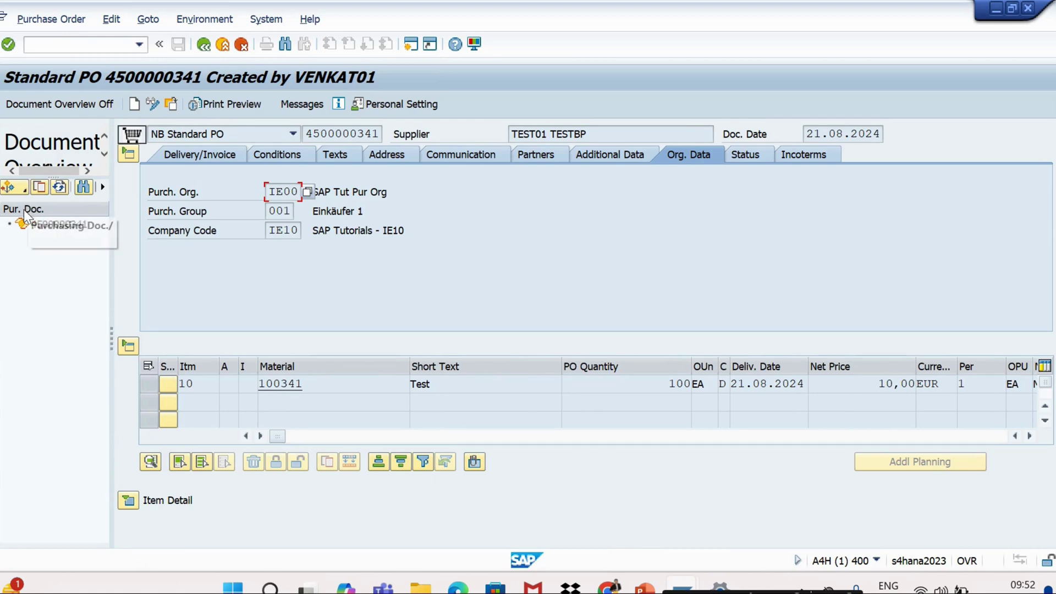
{"action": "left_click", "coordinate": [12, 192]}
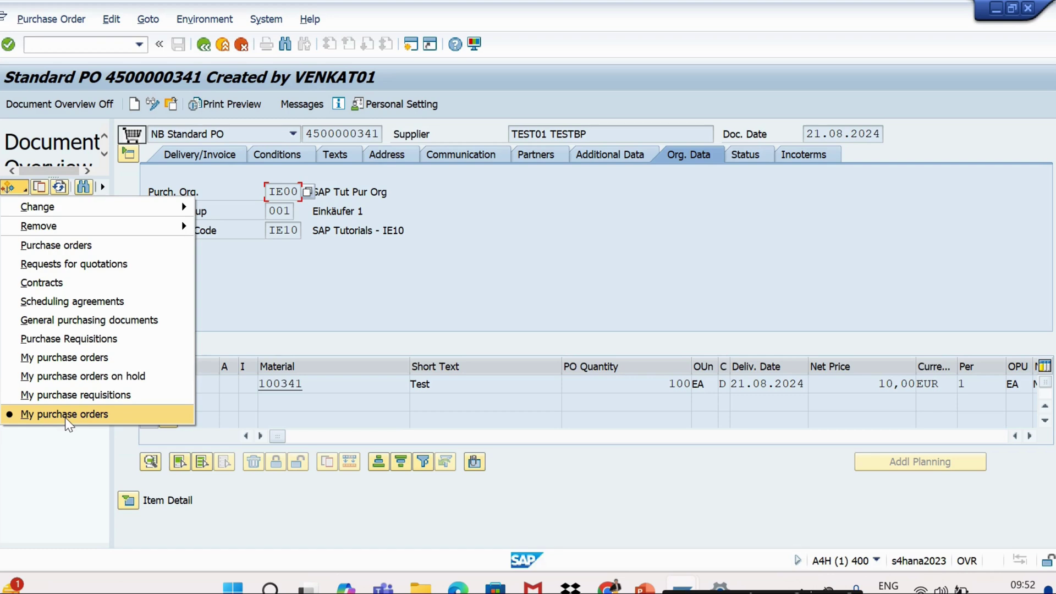
{"action": "left_click", "coordinate": [79, 383]}
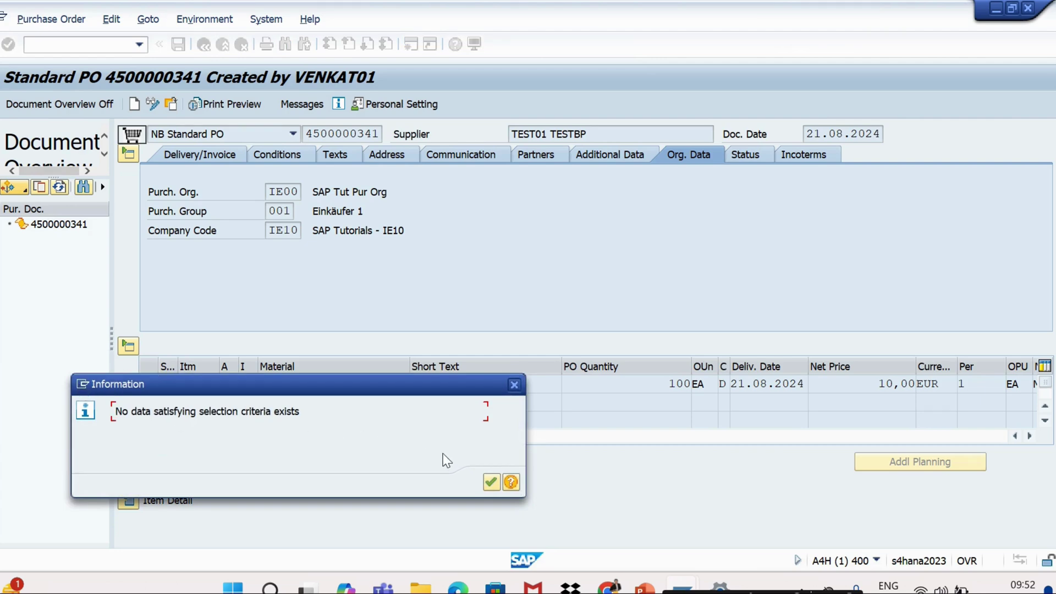
{"action": "left_click", "coordinate": [492, 482]}
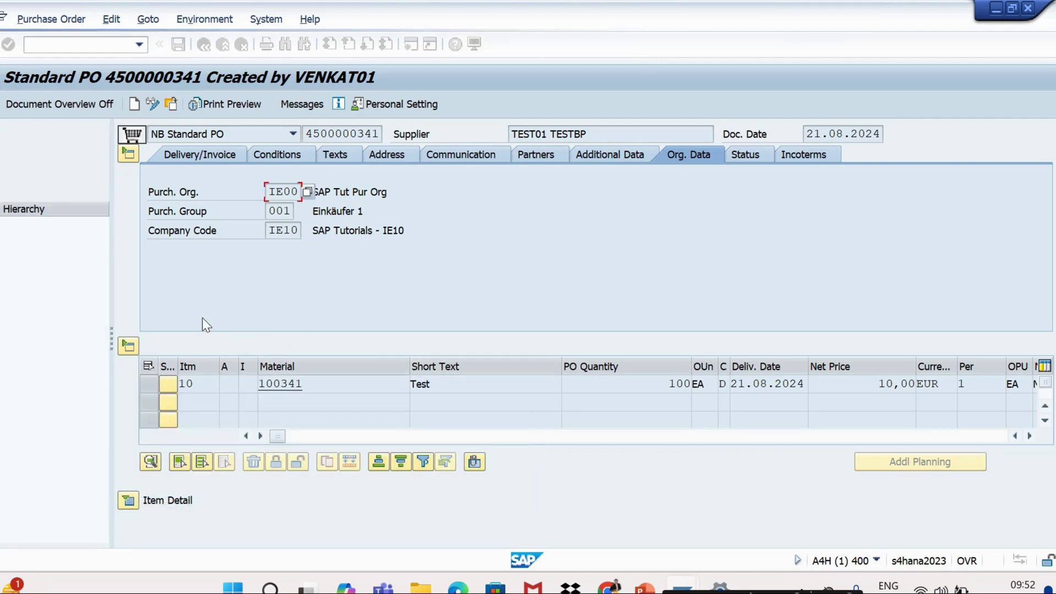
{"action": "left_click", "coordinate": [9, 189]}
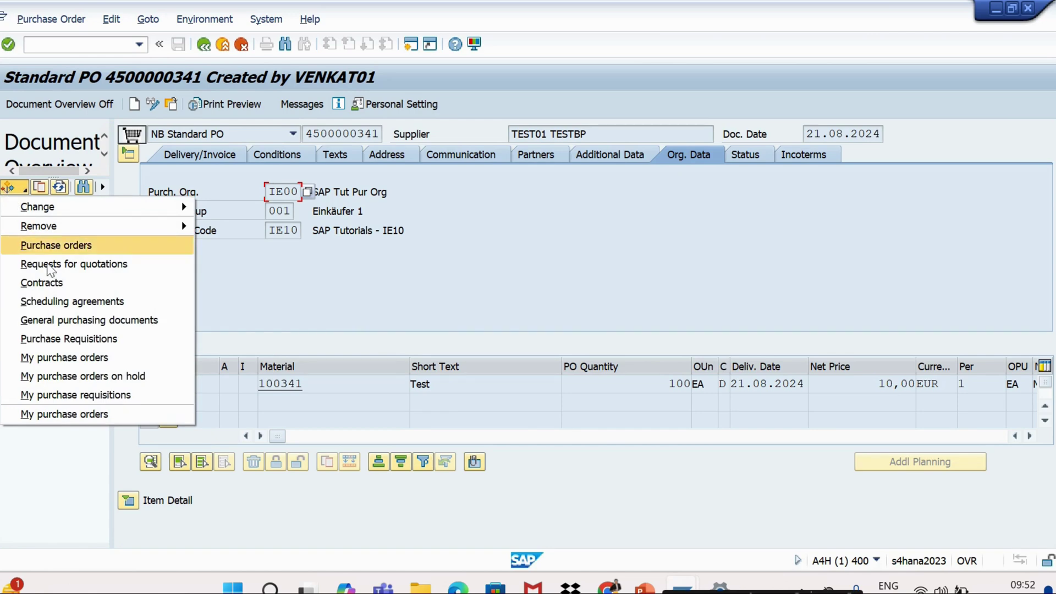
{"action": "left_click", "coordinate": [69, 360]}
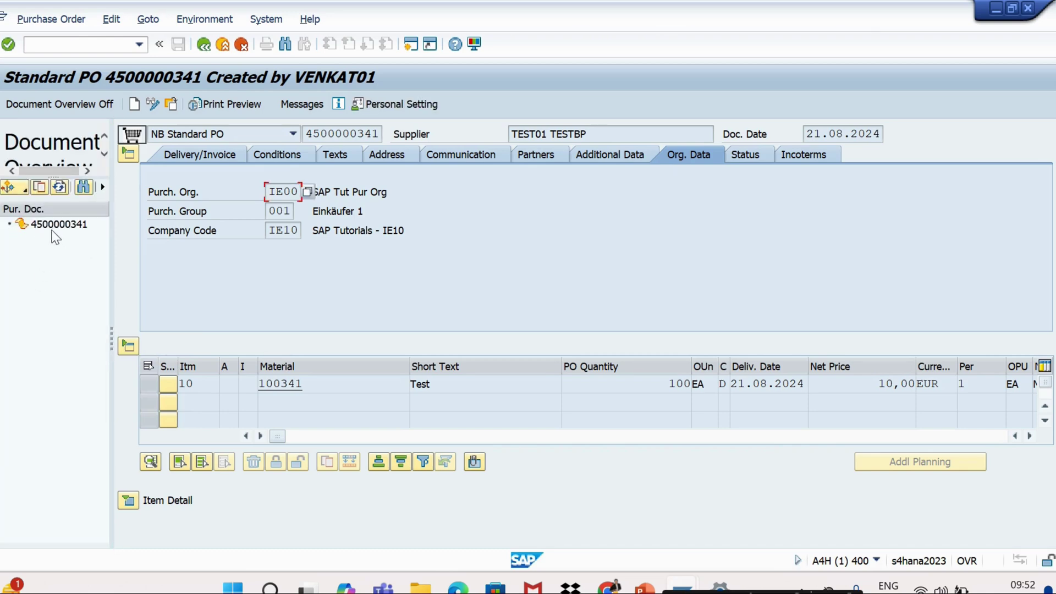
{"action": "left_click", "coordinate": [63, 104]}
{"action": "left_click", "coordinate": [64, 104]}
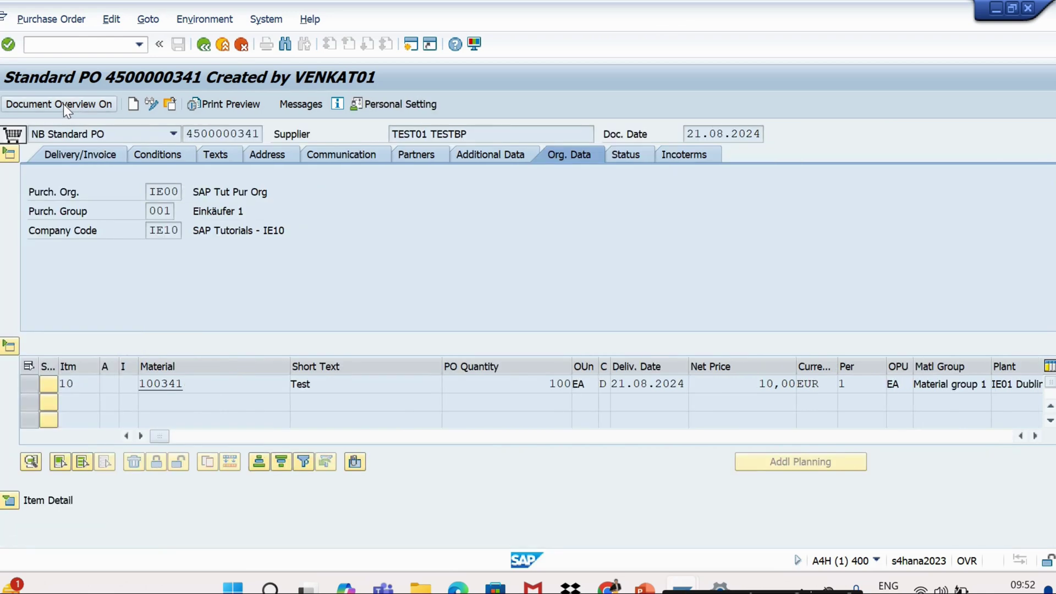
{"action": "left_click", "coordinate": [16, 190]}
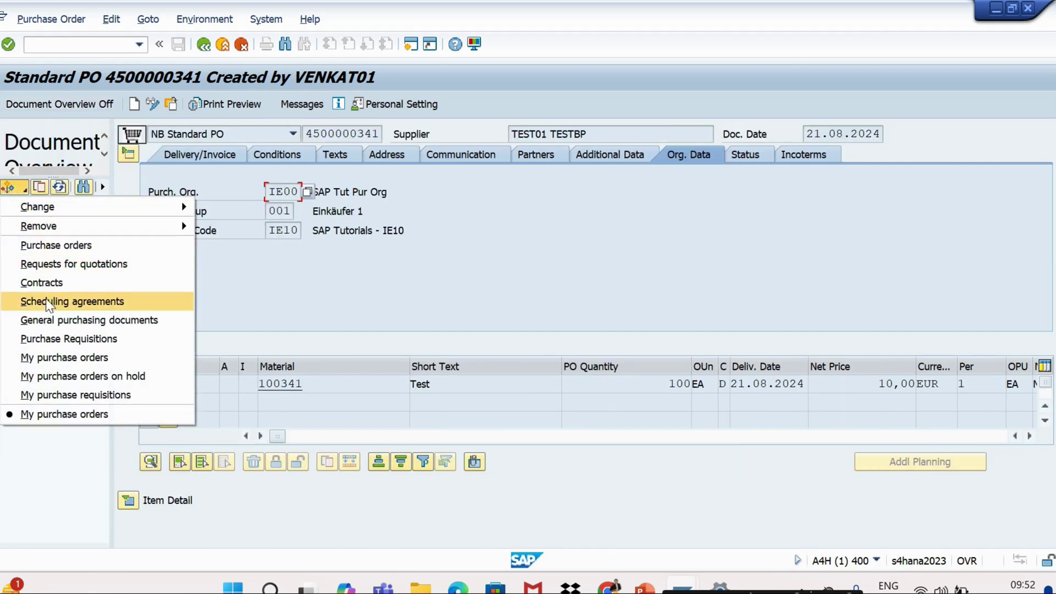
{"action": "left_click", "coordinate": [44, 338]}
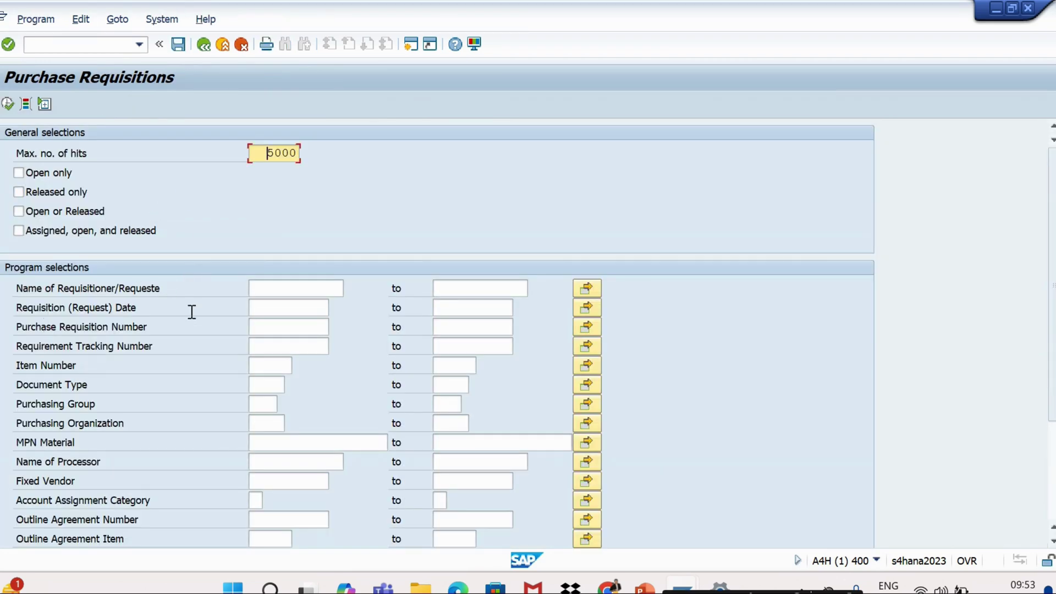
{"action": "left_click", "coordinate": [203, 44]}
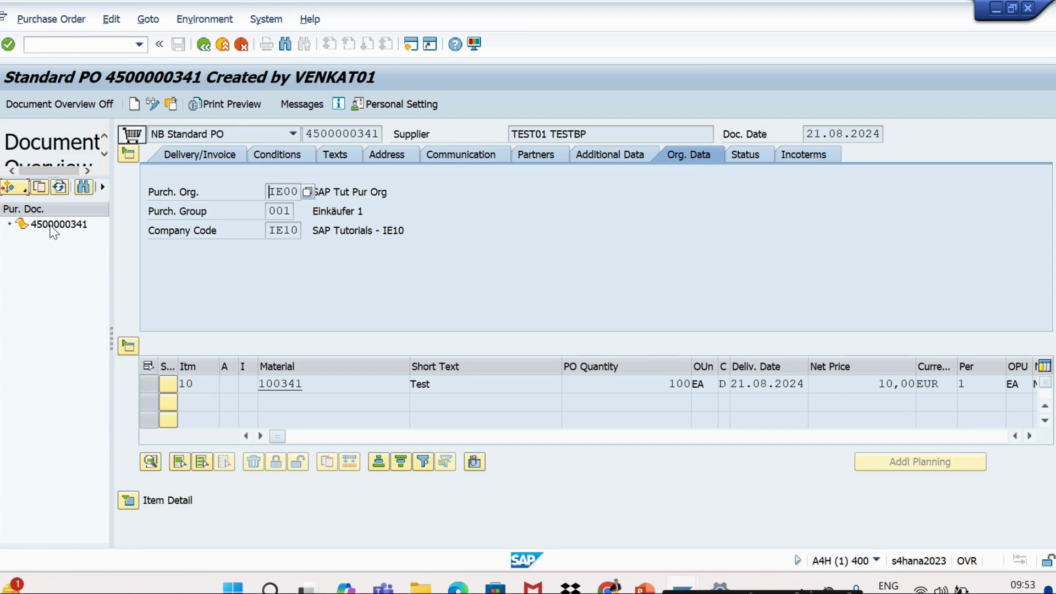
{"action": "left_click", "coordinate": [53, 227]}
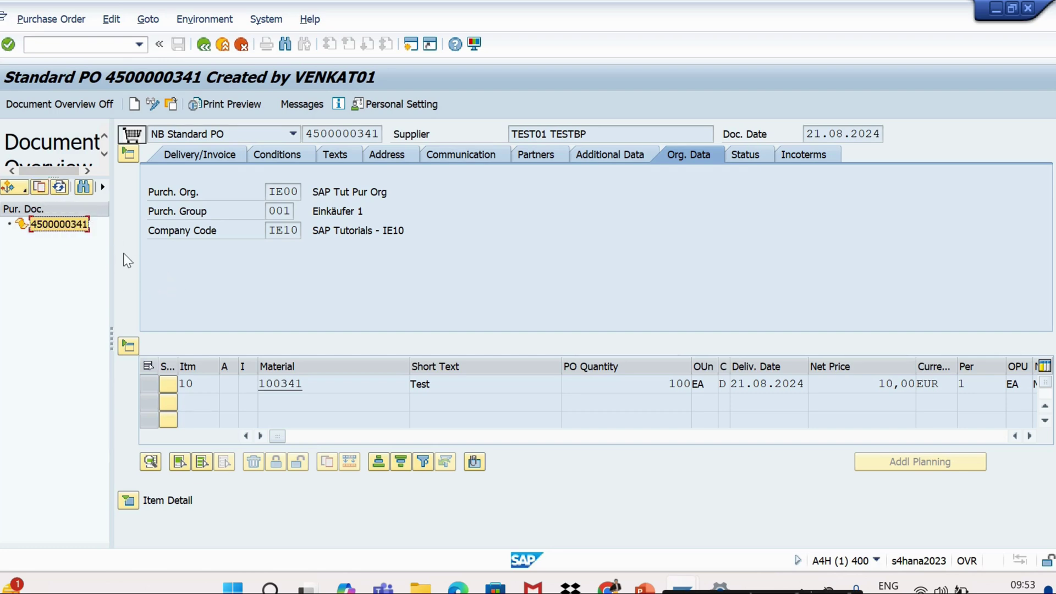
{"action": "left_click", "coordinate": [59, 45]}
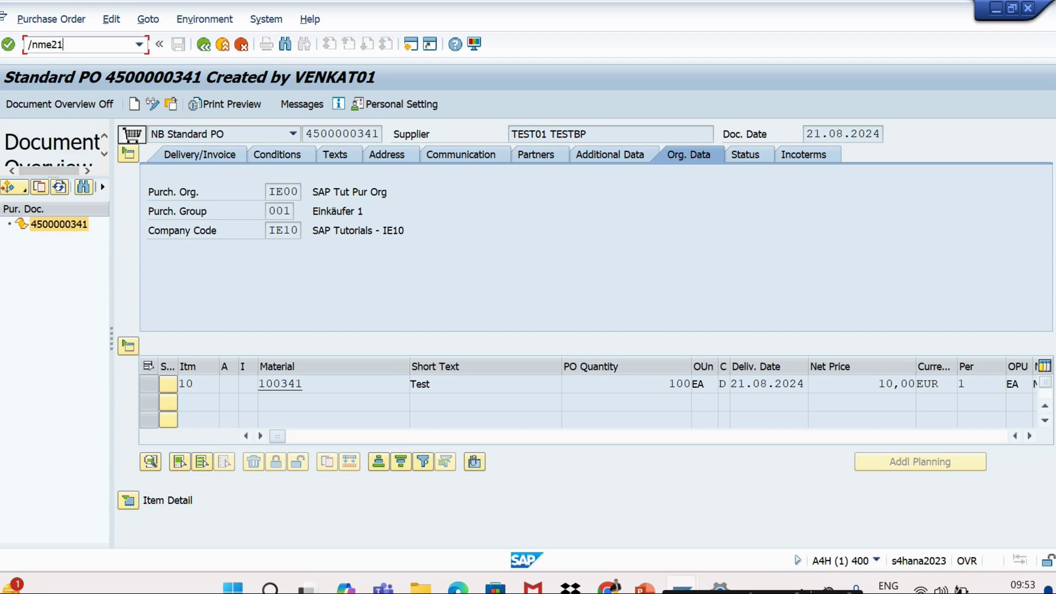
{"action": "type", "text": "/nme21n"}
{"action": "key", "text": "Return"}
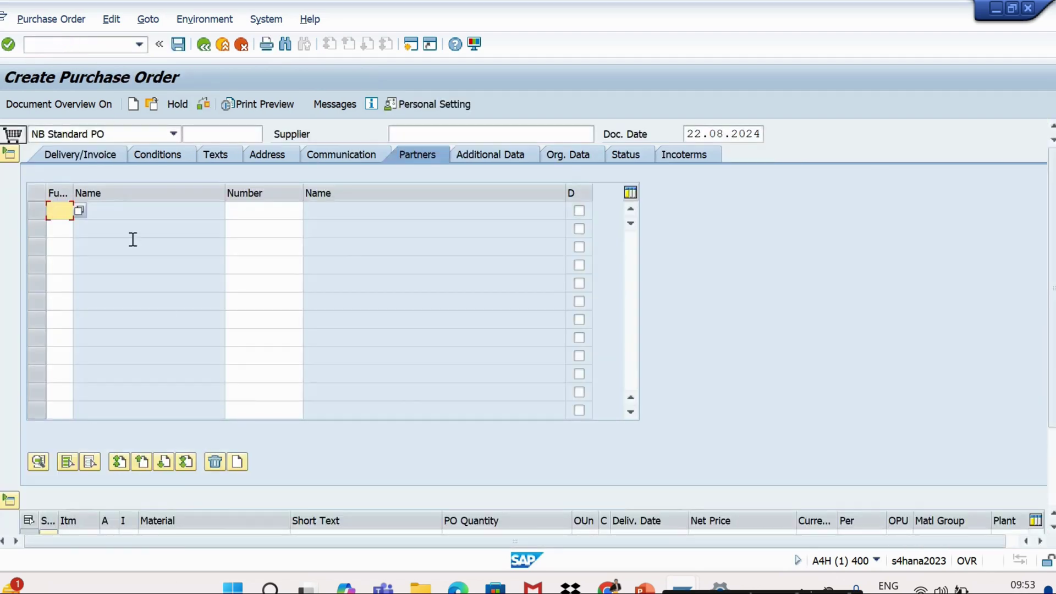
{"action": "left_click", "coordinate": [50, 47]}
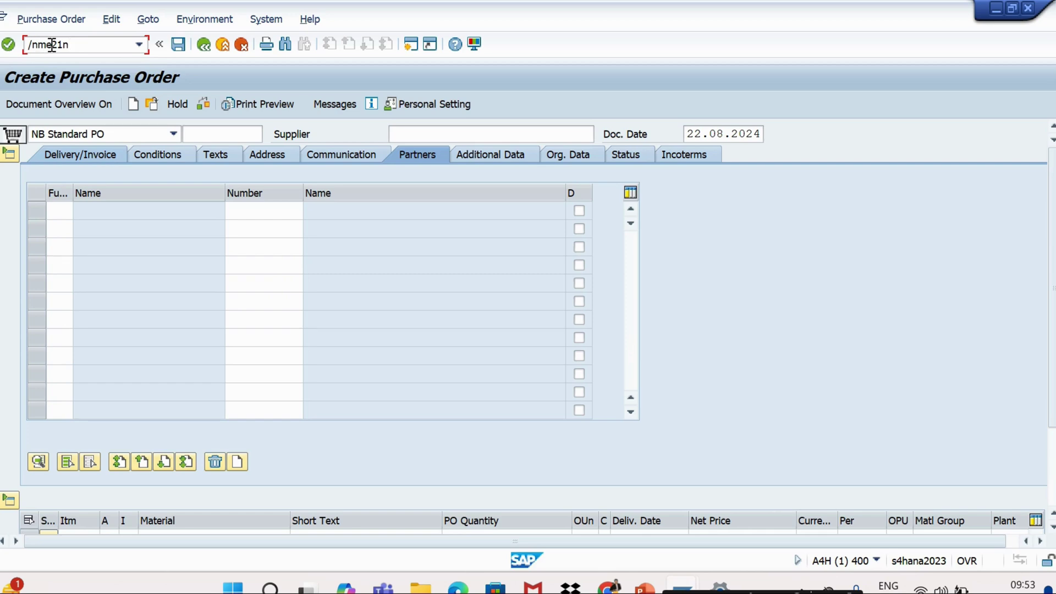
{"action": "left_click_drag", "start_coordinate": [66, 45], "coordinate": [42, 49]}
{"action": "left_click", "coordinate": [72, 48]}
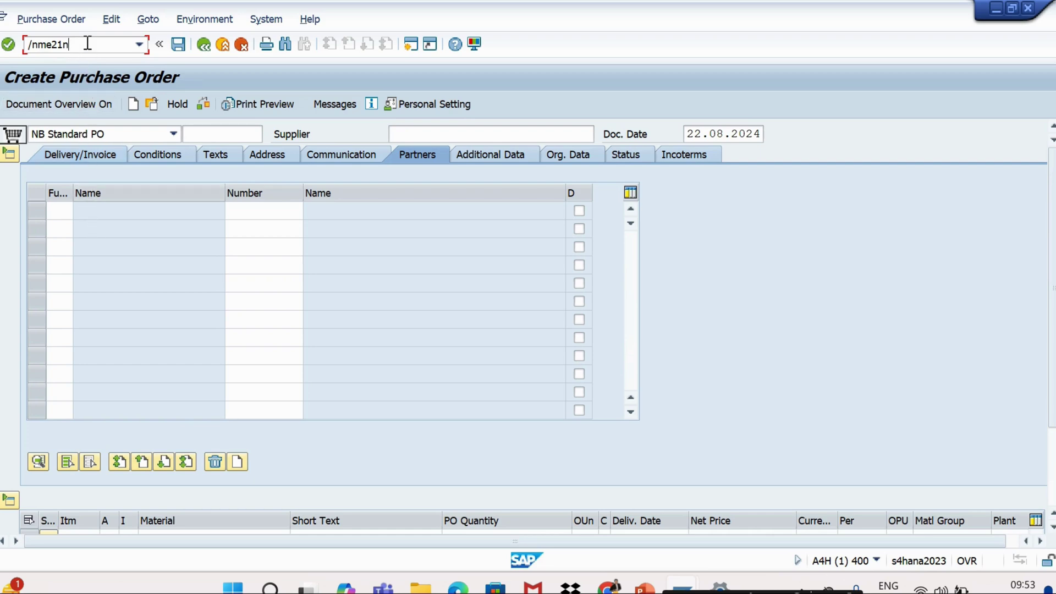
{"action": "key", "text": "Return"}
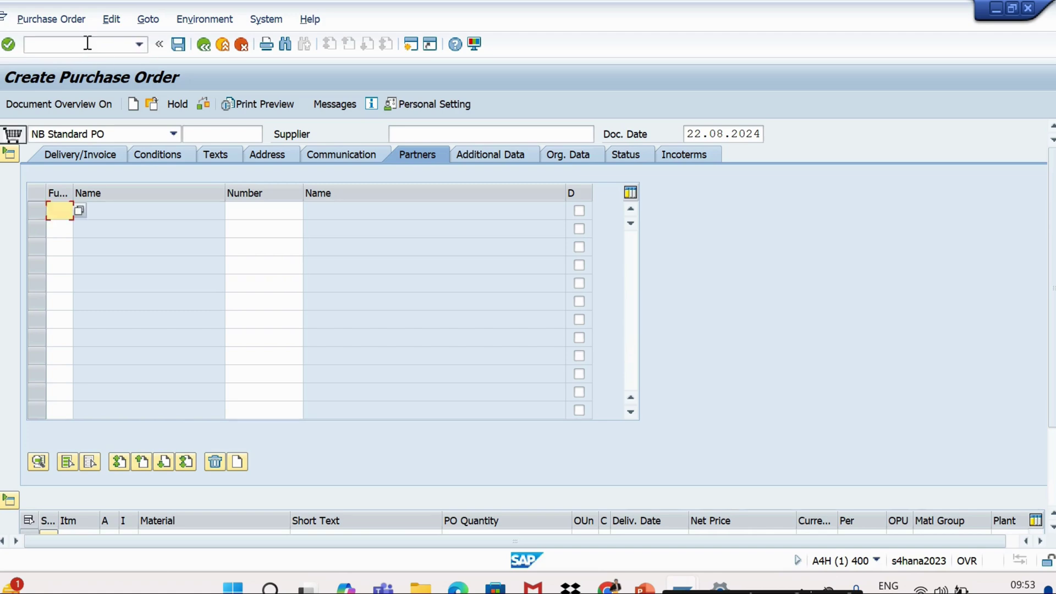
{"action": "left_click", "coordinate": [91, 105]}
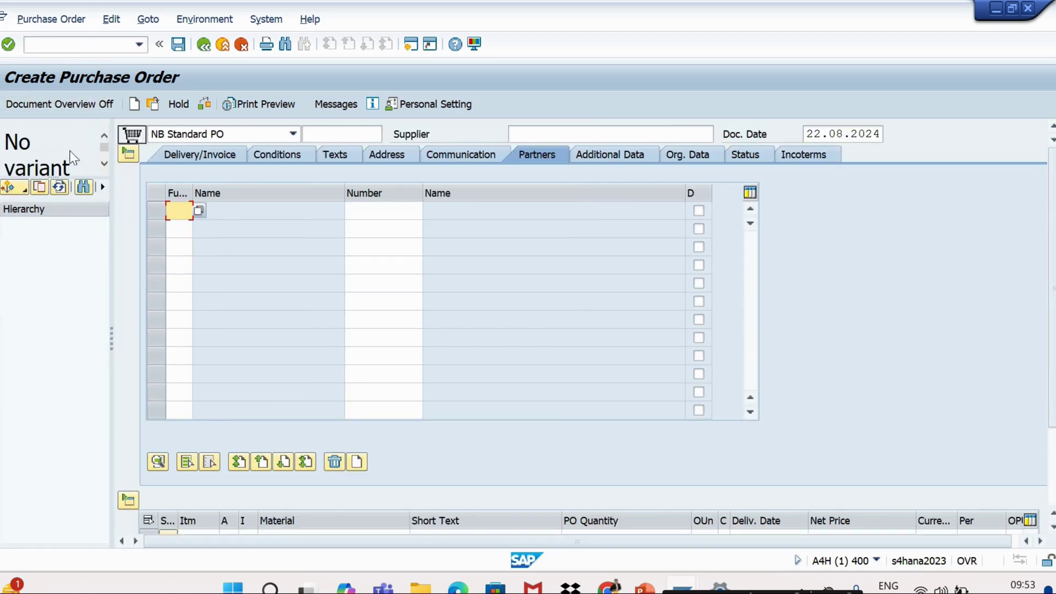
{"action": "left_click", "coordinate": [16, 190]}
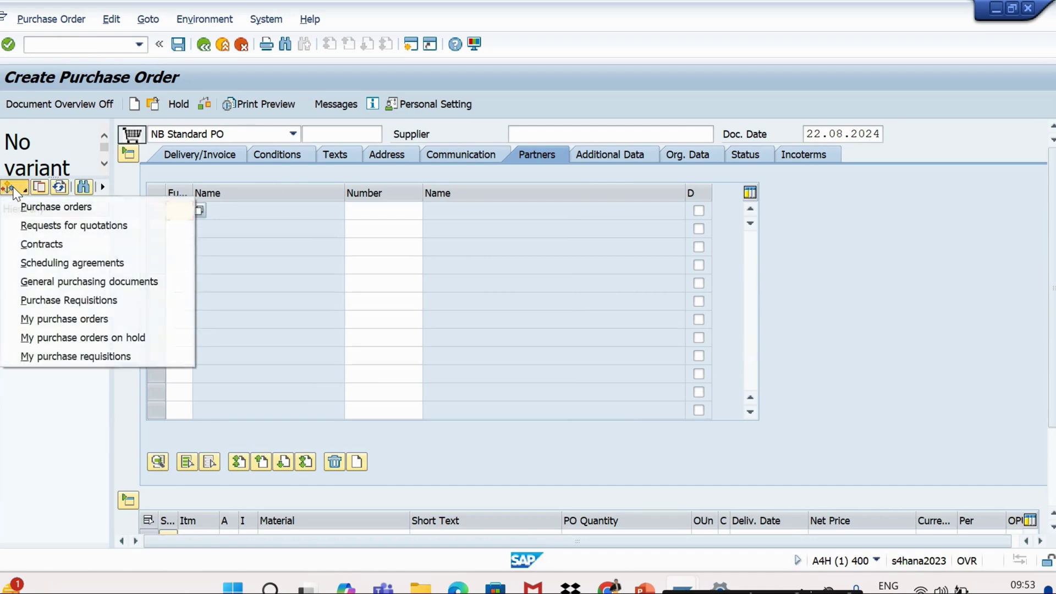
{"action": "left_click", "coordinate": [38, 319]}
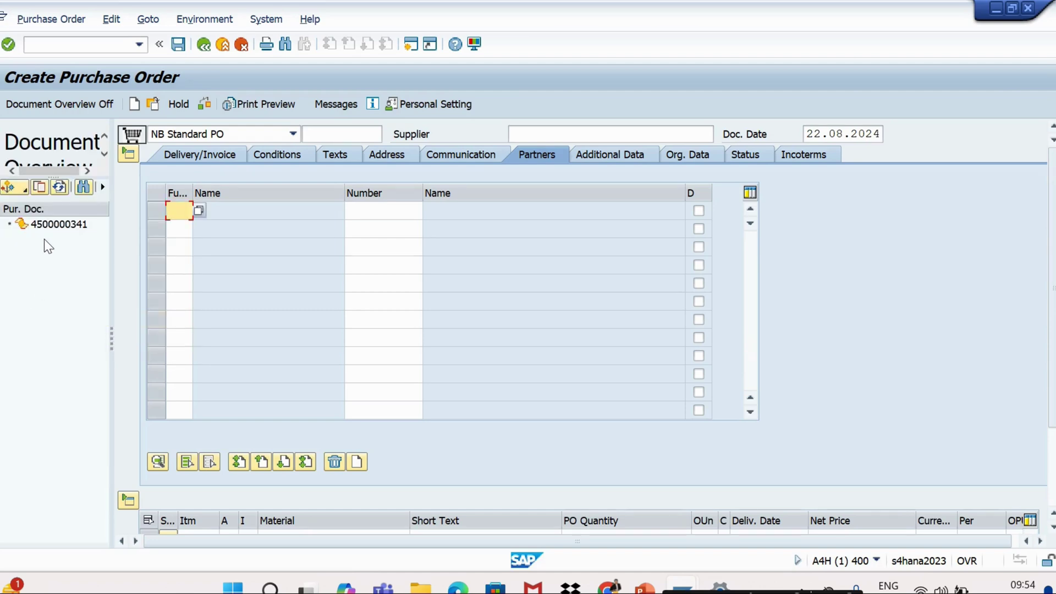
{"action": "left_click", "coordinate": [58, 223]}
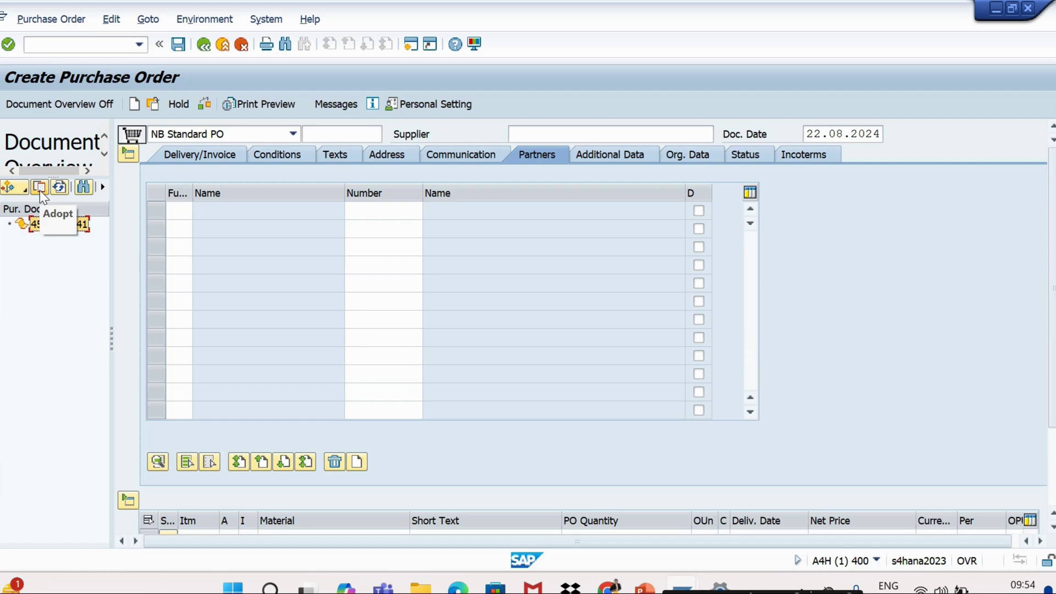
{"action": "left_click", "coordinate": [40, 191]}
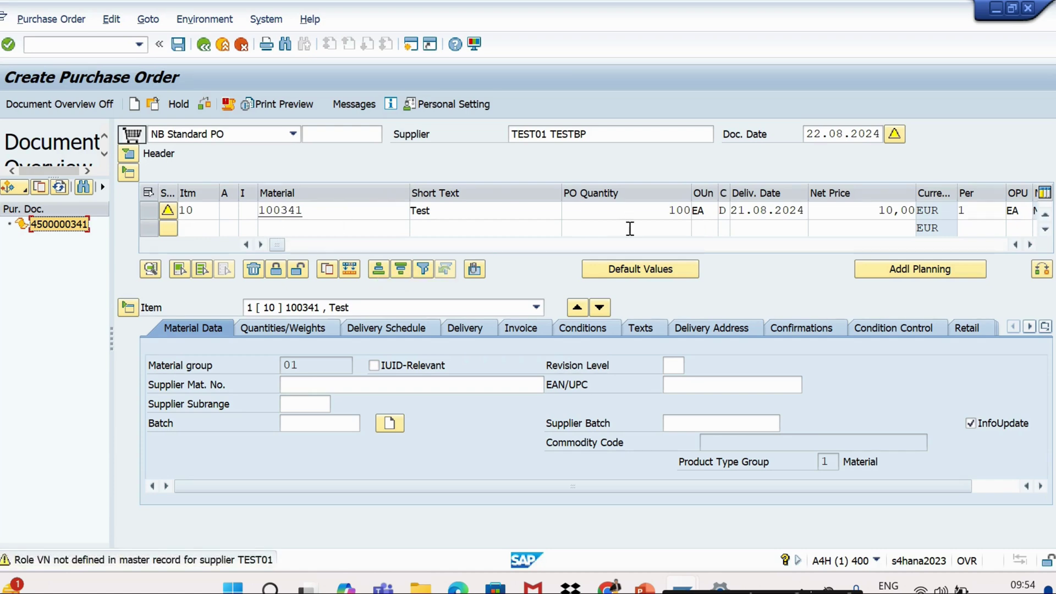
{"action": "left_click", "coordinate": [204, 104]}
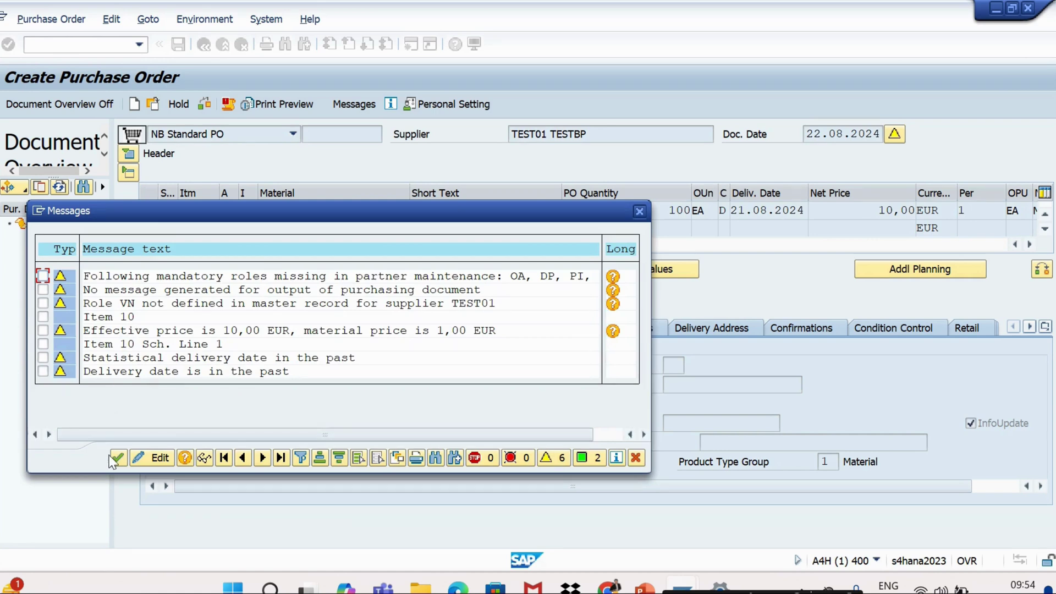
{"action": "left_click", "coordinate": [117, 458]}
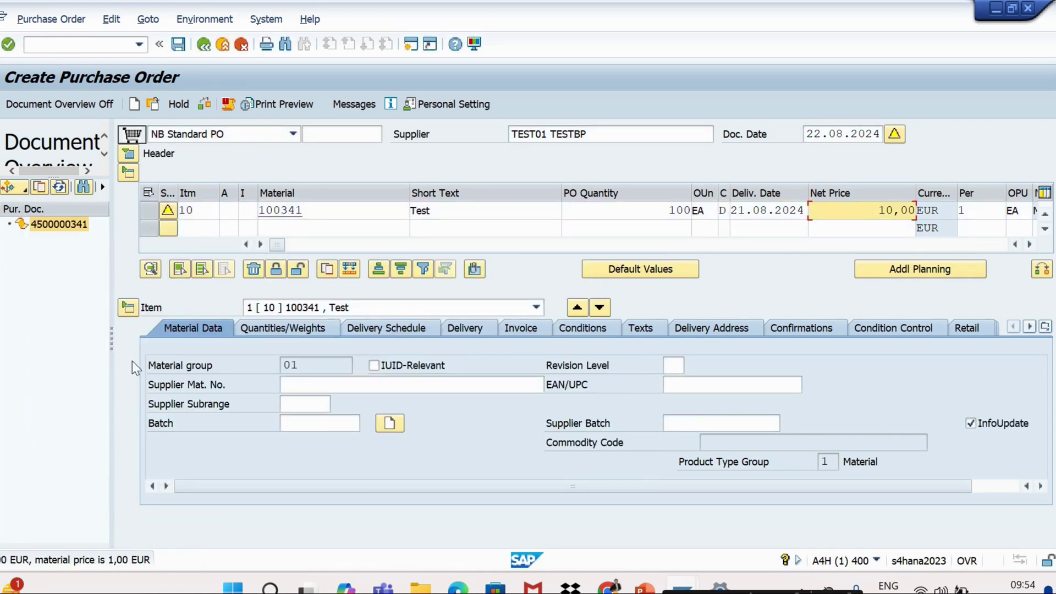
{"action": "left_click", "coordinate": [178, 44]}
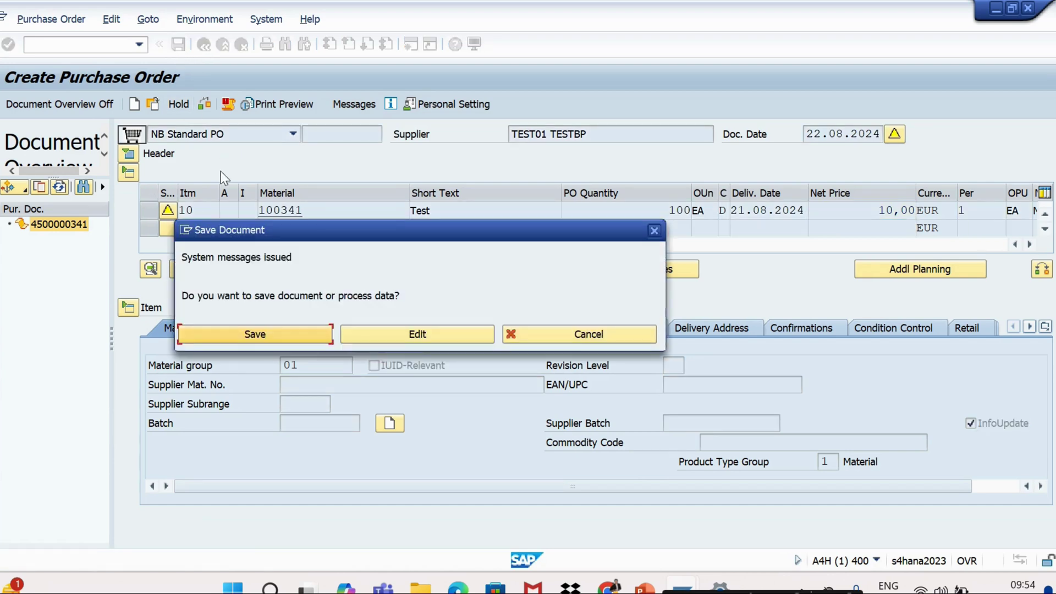
{"action": "left_click", "coordinate": [249, 335]}
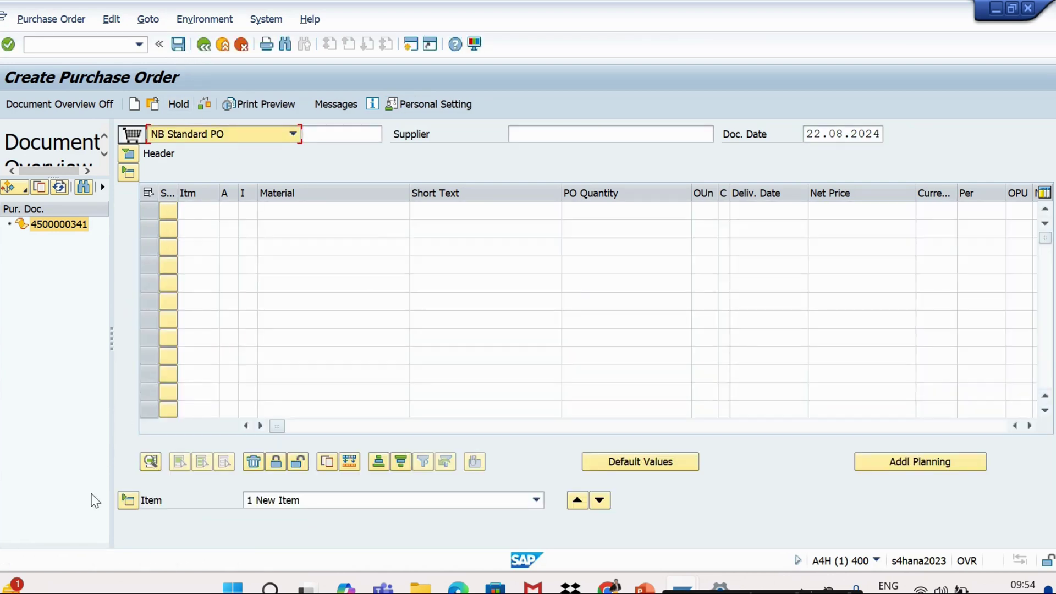
Open the creation message's long text and select the sentence with the PO number
{"action": "double_click", "coordinate": [119, 561]}
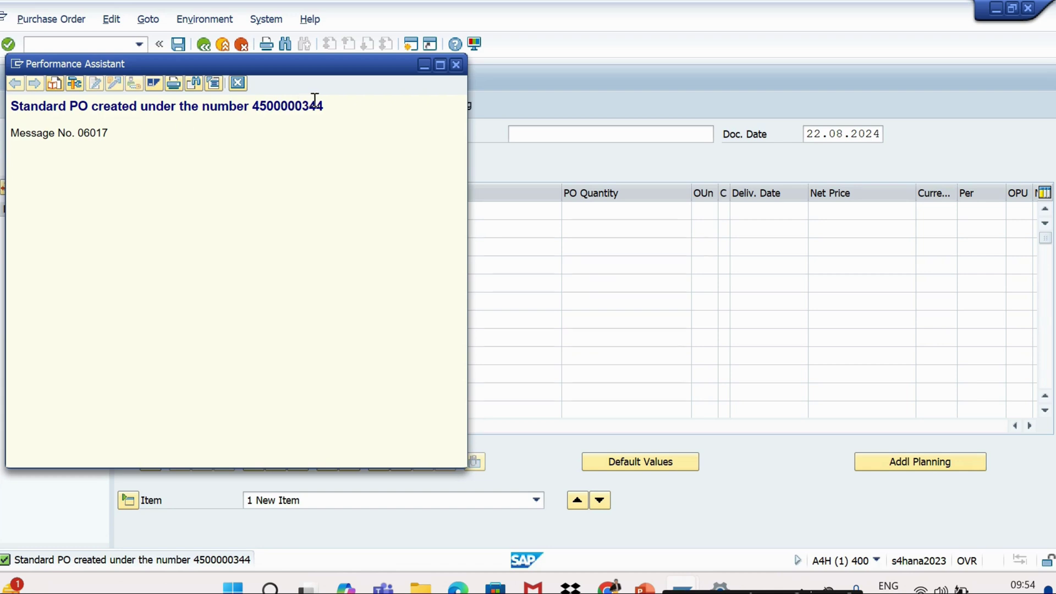
{"action": "left_click_drag", "start_coordinate": [322, 106], "coordinate": [22, 114]}
{"action": "key", "text": "ctrl+c"}
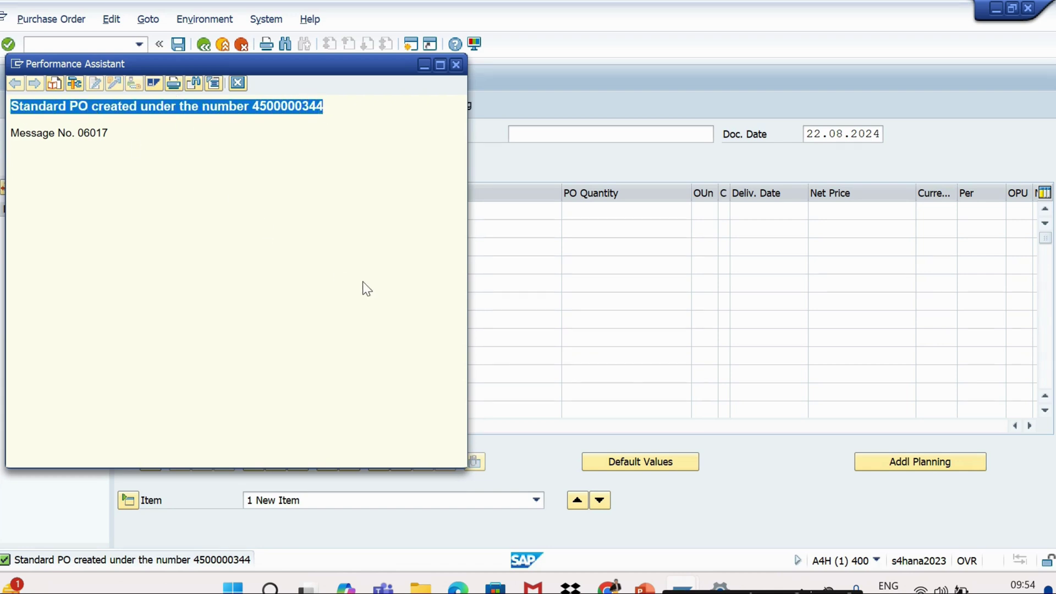
{"action": "key", "text": "super"}
{"action": "type", "text": "n"}
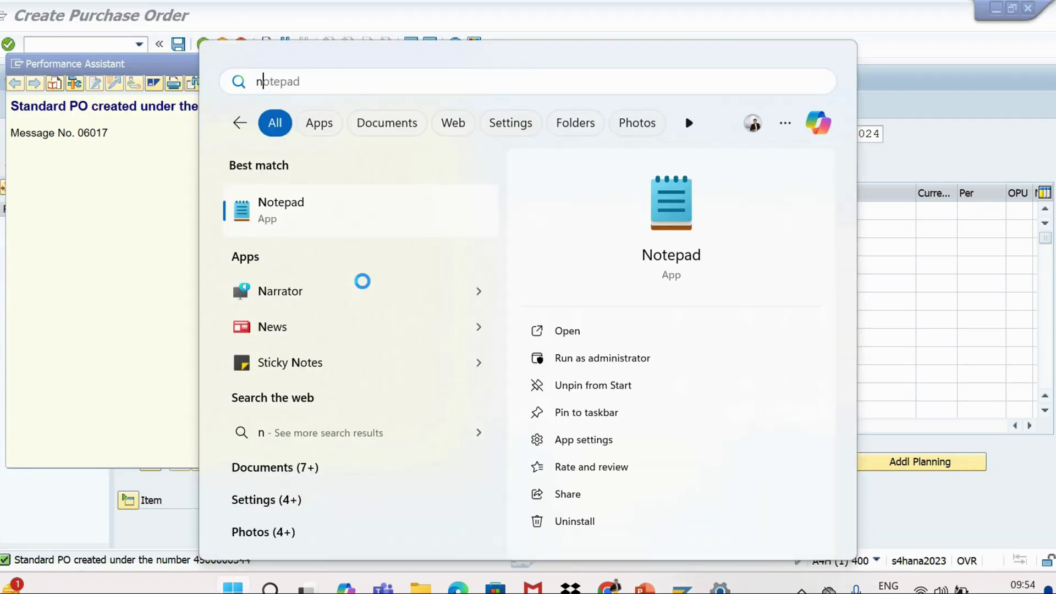
{"action": "key", "text": "Return"}
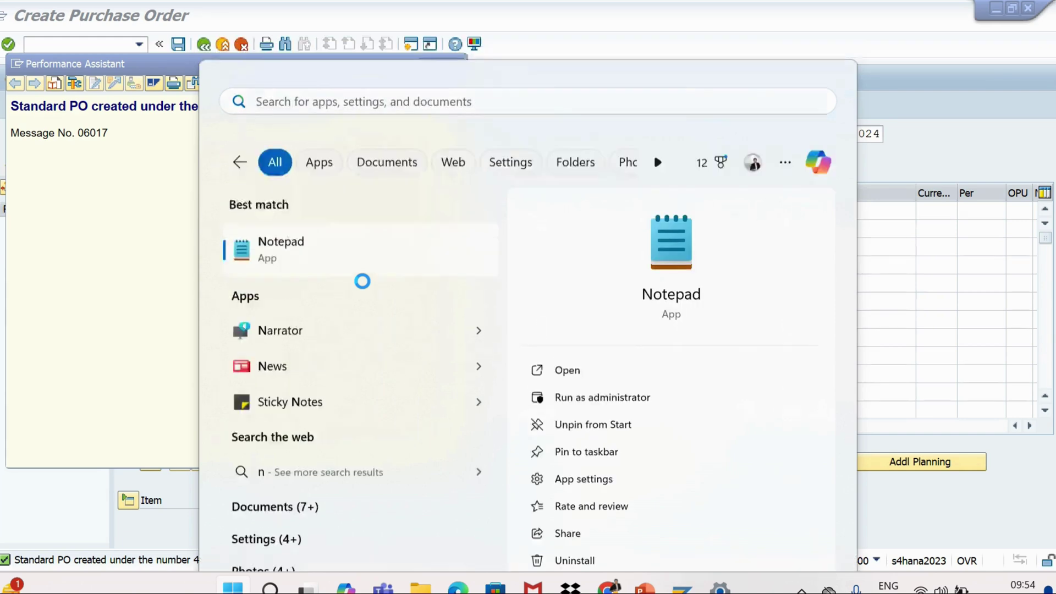
{"action": "left_click", "coordinate": [211, 209]}
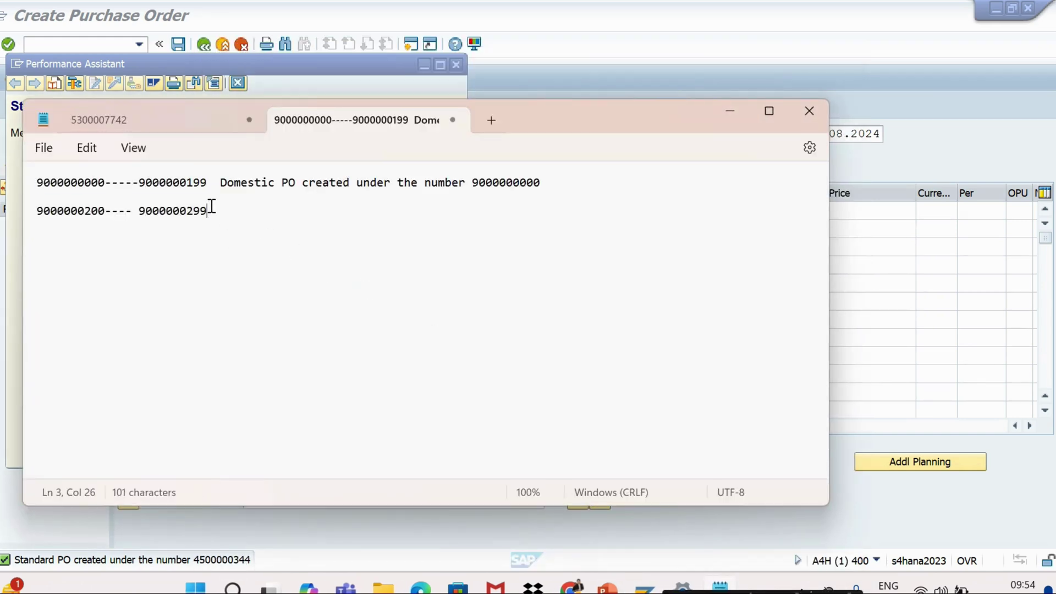
{"action": "left_click", "coordinate": [42, 155]}
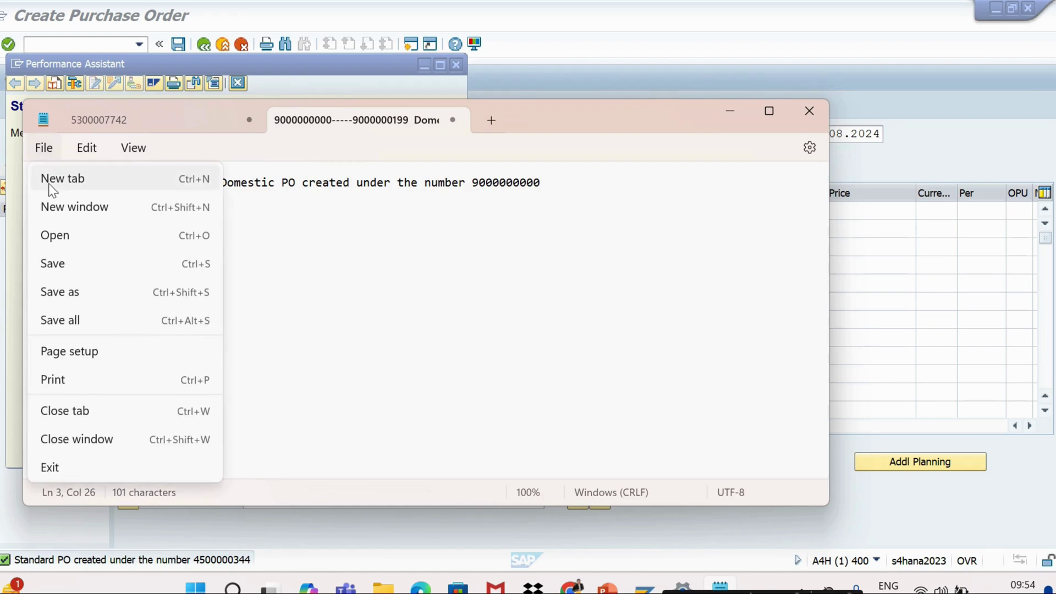
{"action": "left_click", "coordinate": [48, 183]}
{"action": "key", "text": "ctrl+v"}
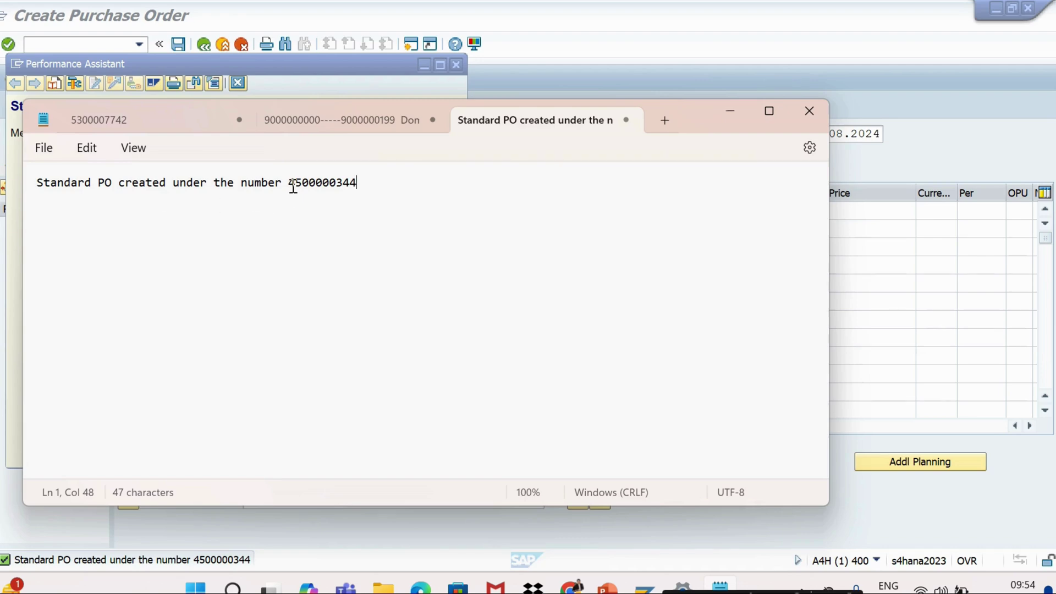
{"action": "left_click_drag", "start_coordinate": [291, 185], "coordinate": [382, 177]}
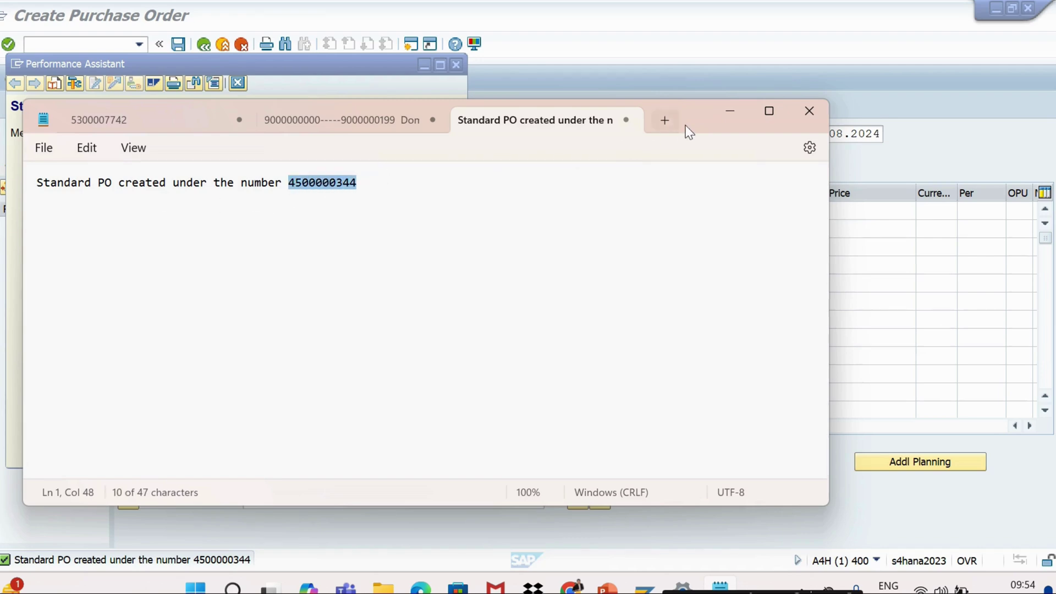
{"action": "left_click", "coordinate": [740, 113]}
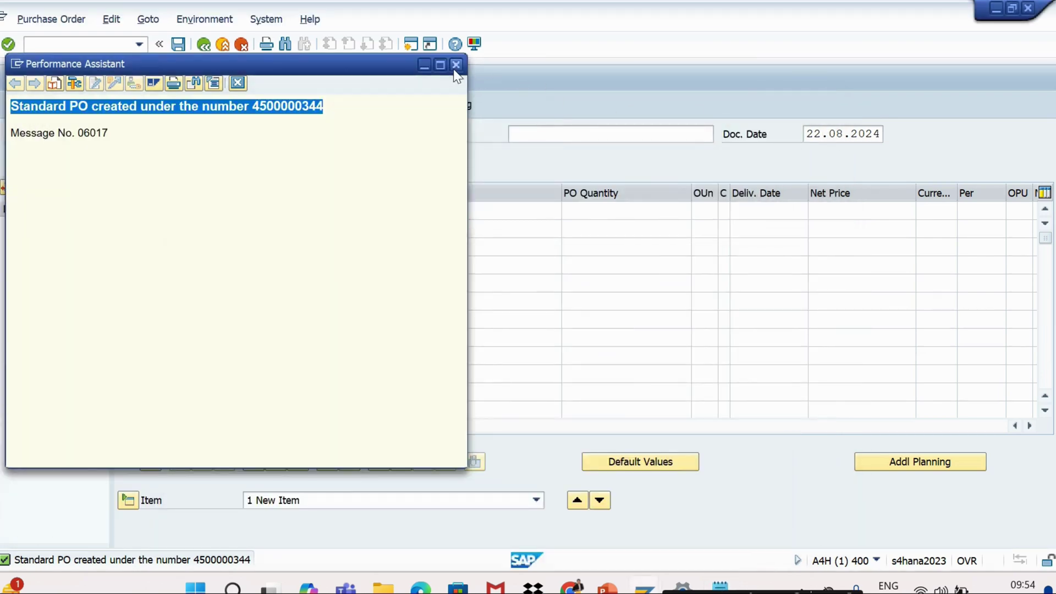
Close the message window, hide the document overview and toggle the header and item overview sections
{"action": "left_click", "coordinate": [454, 66]}
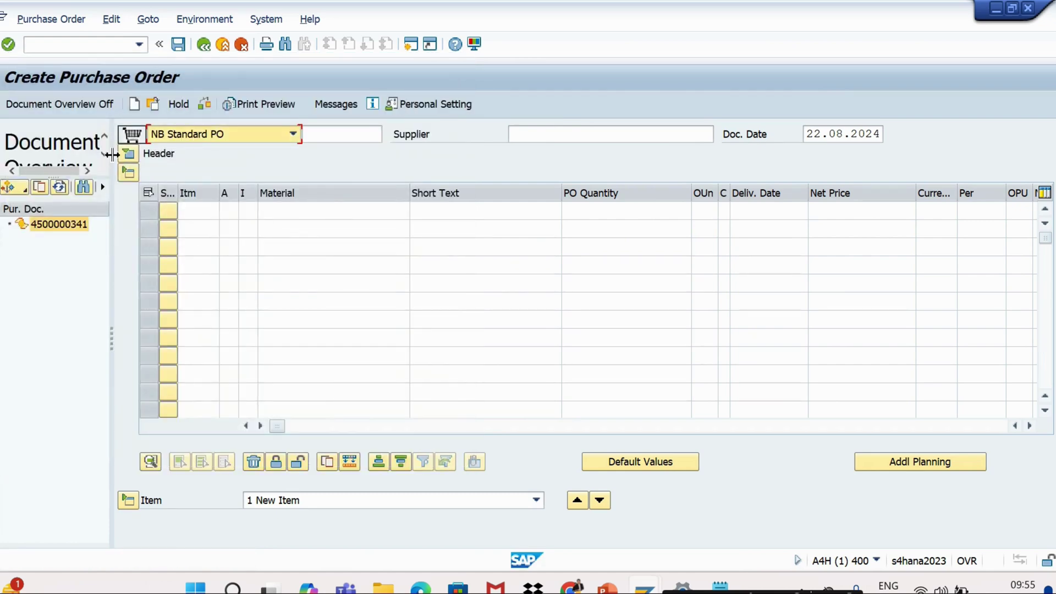
{"action": "left_click", "coordinate": [129, 173]}
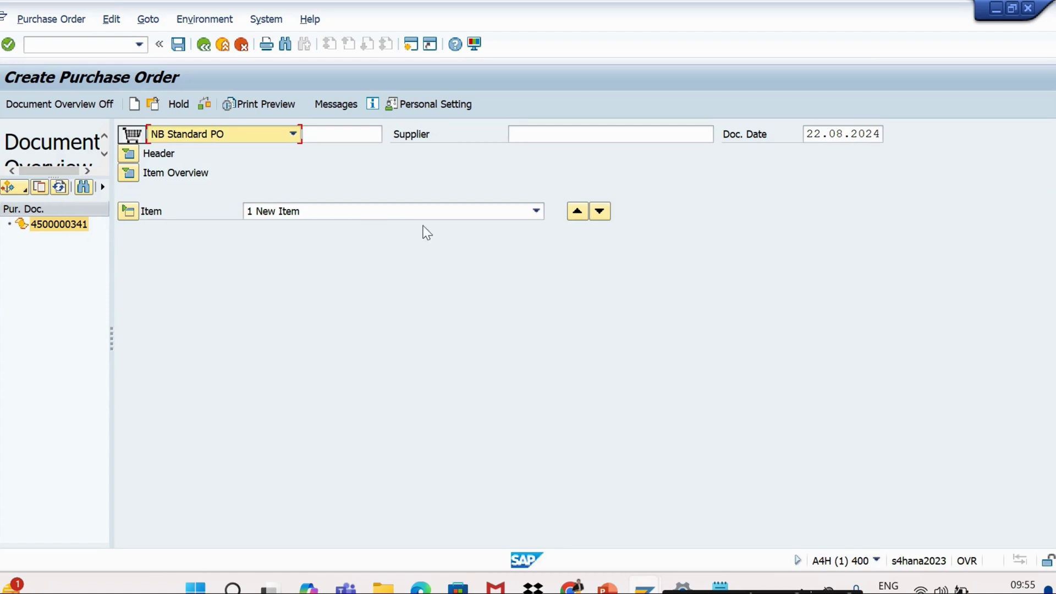
{"action": "left_click", "coordinate": [48, 107]}
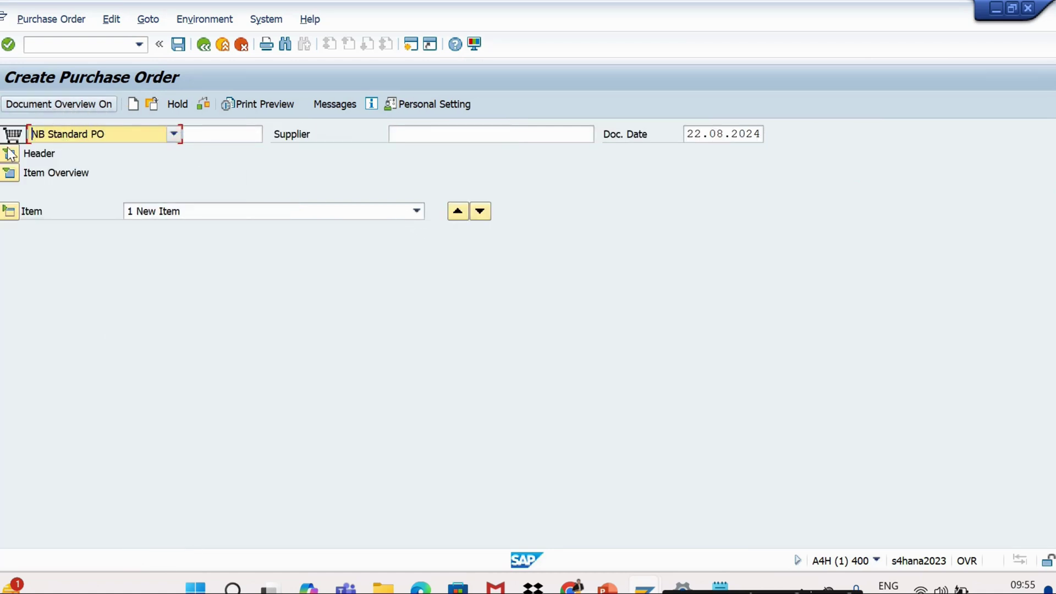
{"action": "left_click", "coordinate": [10, 156]}
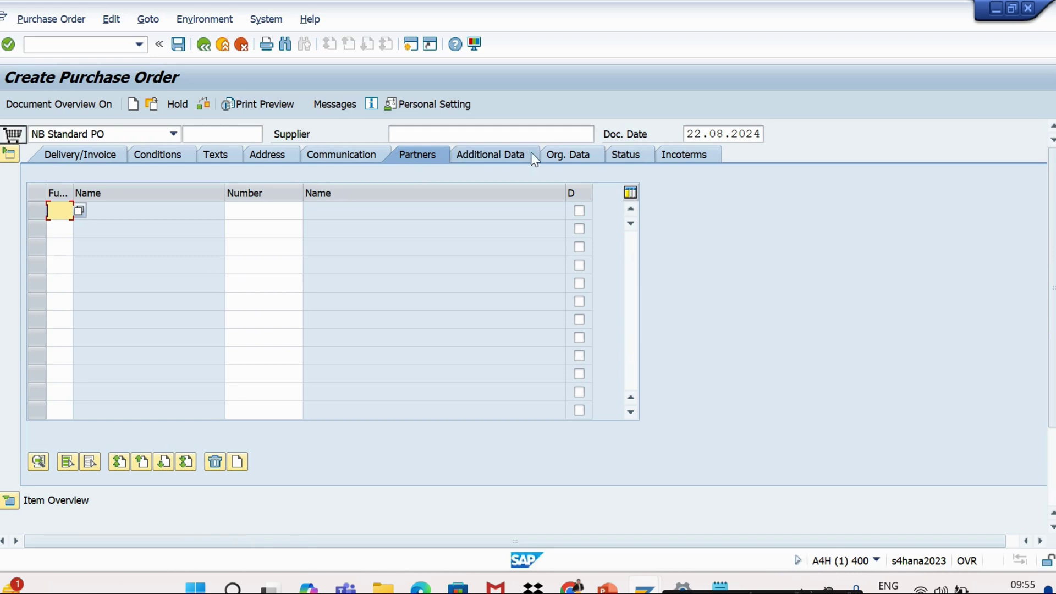
{"action": "left_click", "coordinate": [10, 154]}
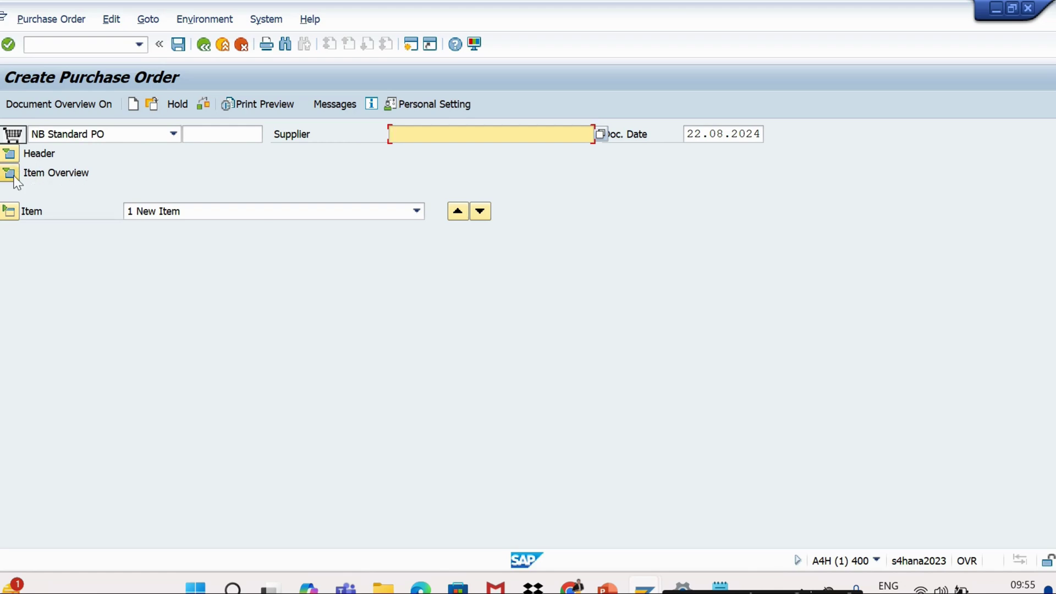
{"action": "left_click", "coordinate": [13, 177]}
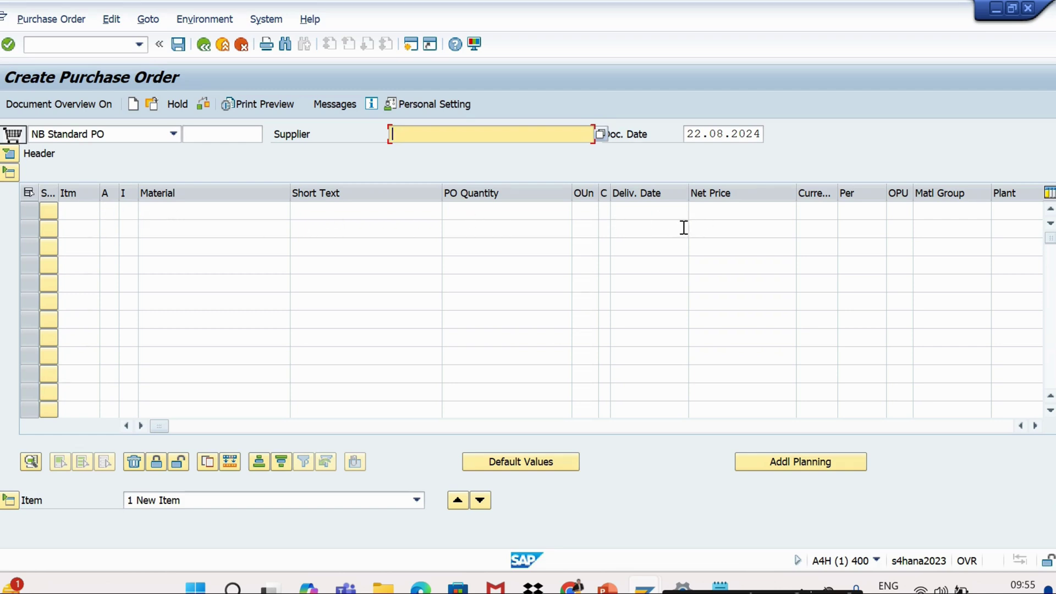
Select the first item row's Net Price and Batch cells
{"action": "left_click", "coordinate": [735, 213]}
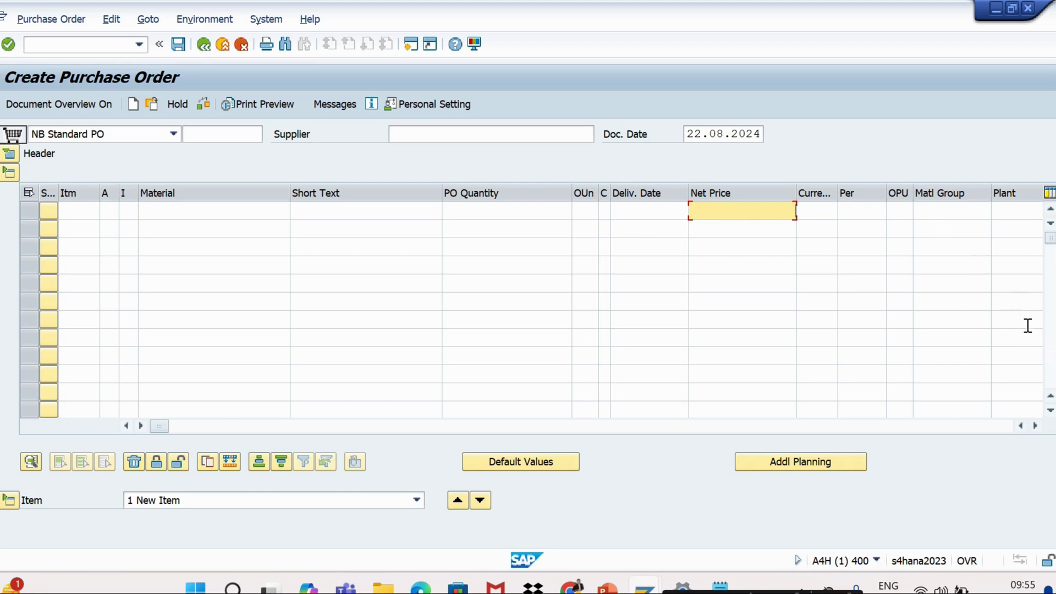
{"action": "left_click", "coordinate": [1033, 426]}
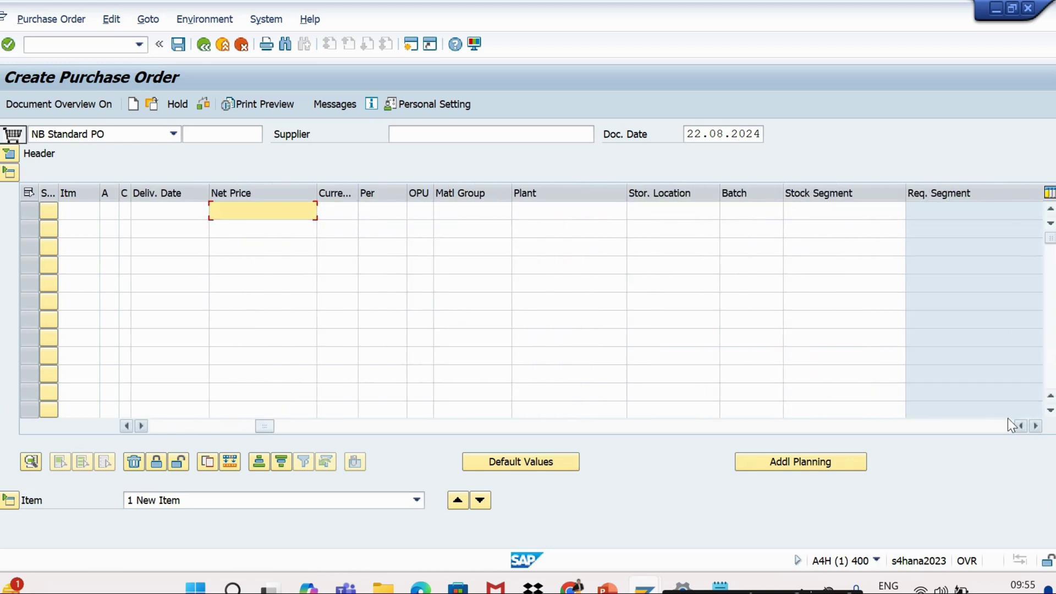
{"action": "left_click", "coordinate": [738, 215]}
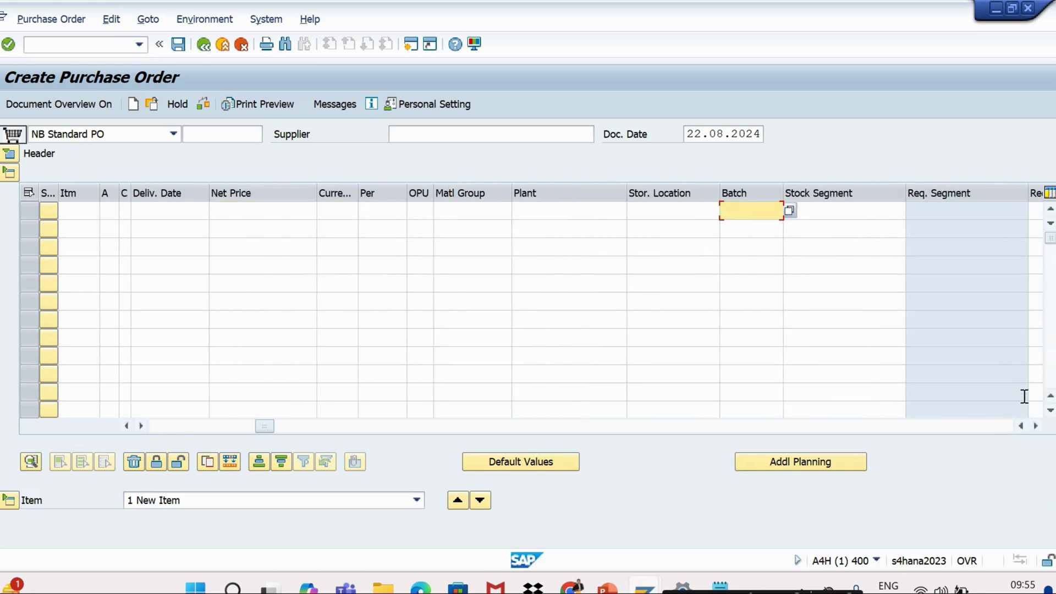
{"action": "left_click", "coordinate": [1036, 426]}
{"action": "left_click", "coordinate": [1036, 426]}
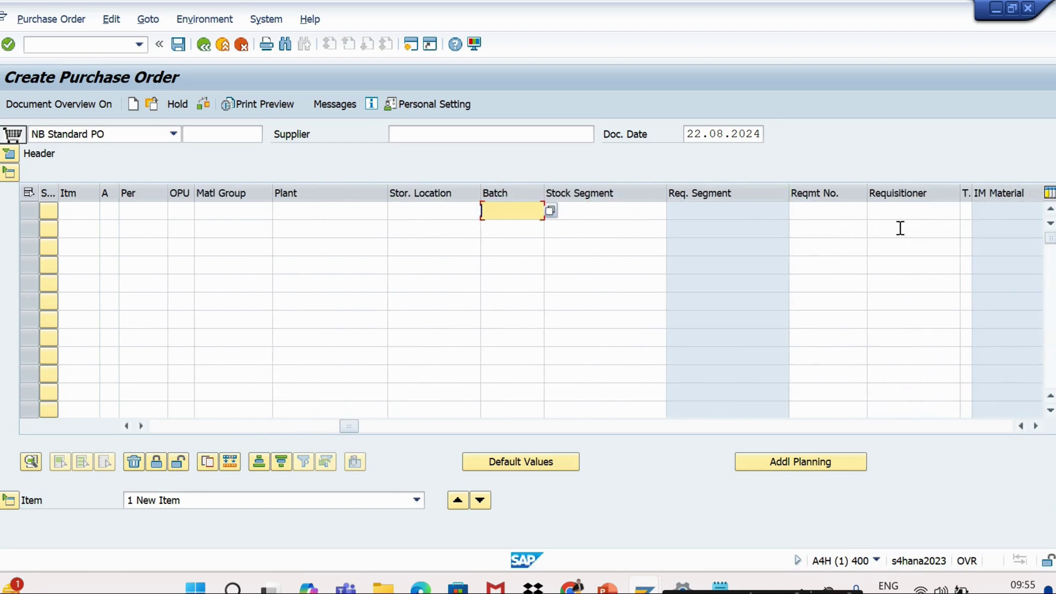
Collapse and re-expand the item detail area, then collapse the item overview table
{"action": "left_click", "coordinate": [7, 501]}
{"action": "left_click", "coordinate": [8, 503]}
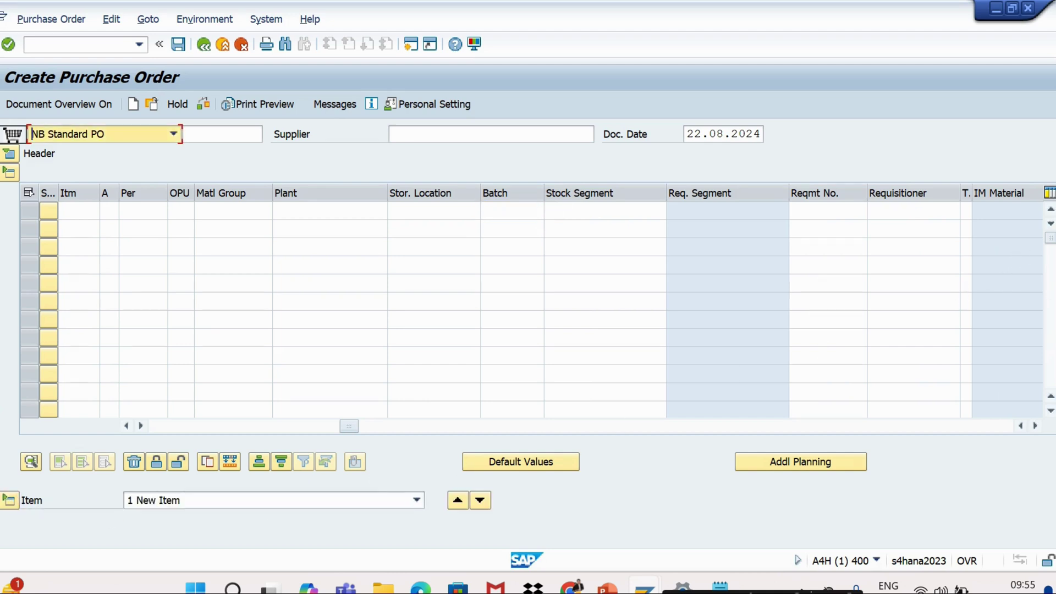
{"action": "left_click", "coordinate": [8, 173]}
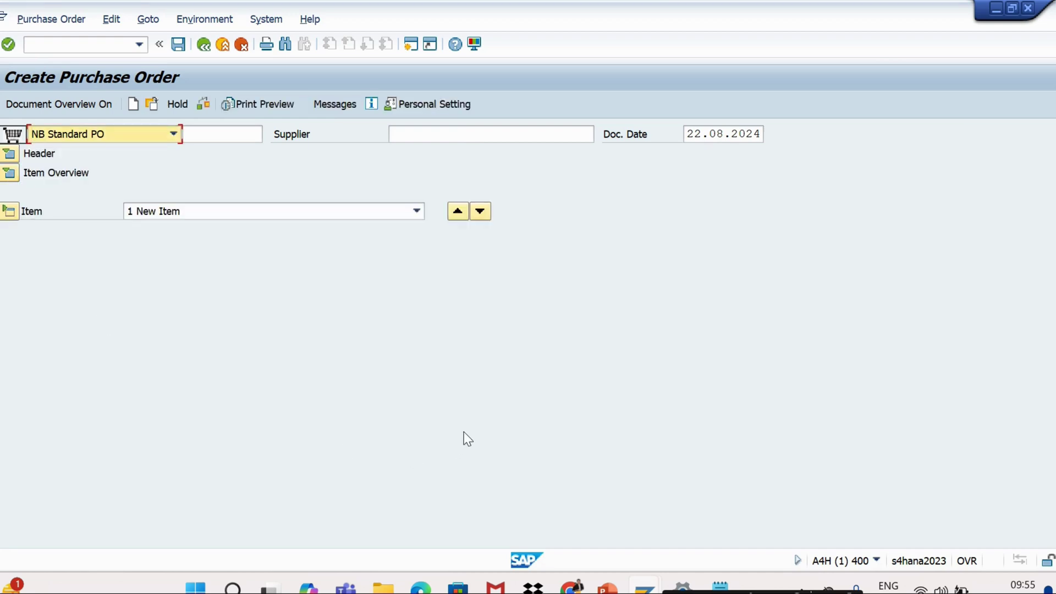
{"action": "key", "text": "alt+Tab"}
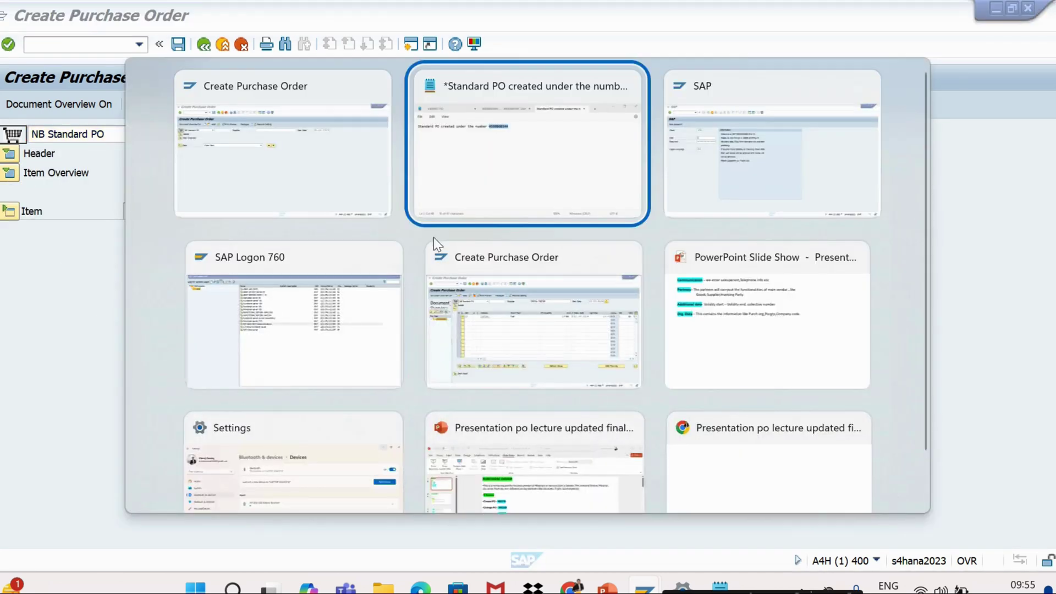
Show the PowerPoint PURCHASE ORDER slide with T-codes ME21N and ME22N, then return to SAP
{"action": "key", "text": "Down"}
{"action": "key", "text": "Down"}
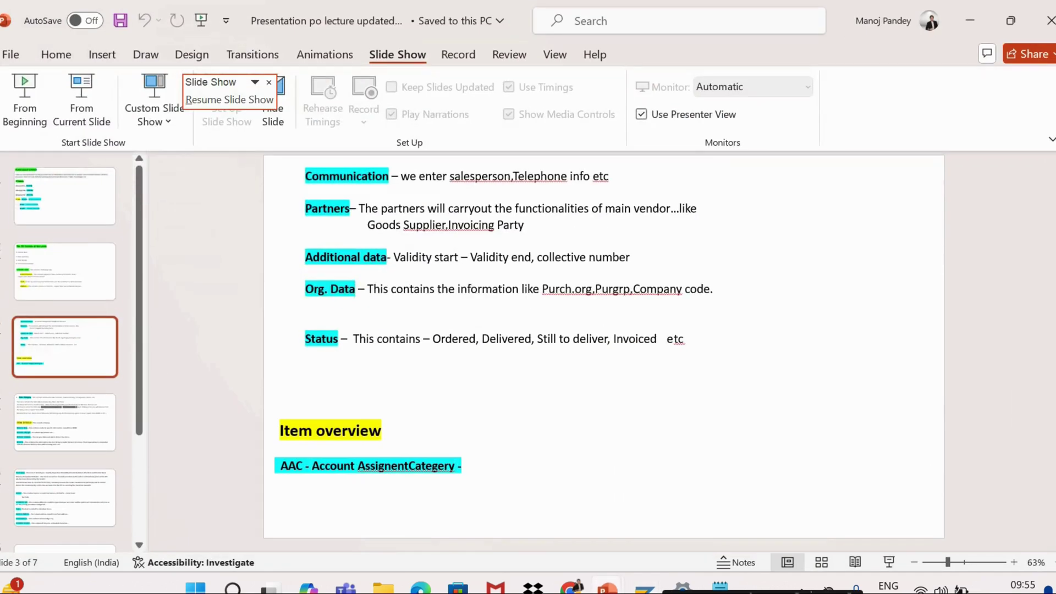
{"action": "left_click", "coordinate": [55, 212]}
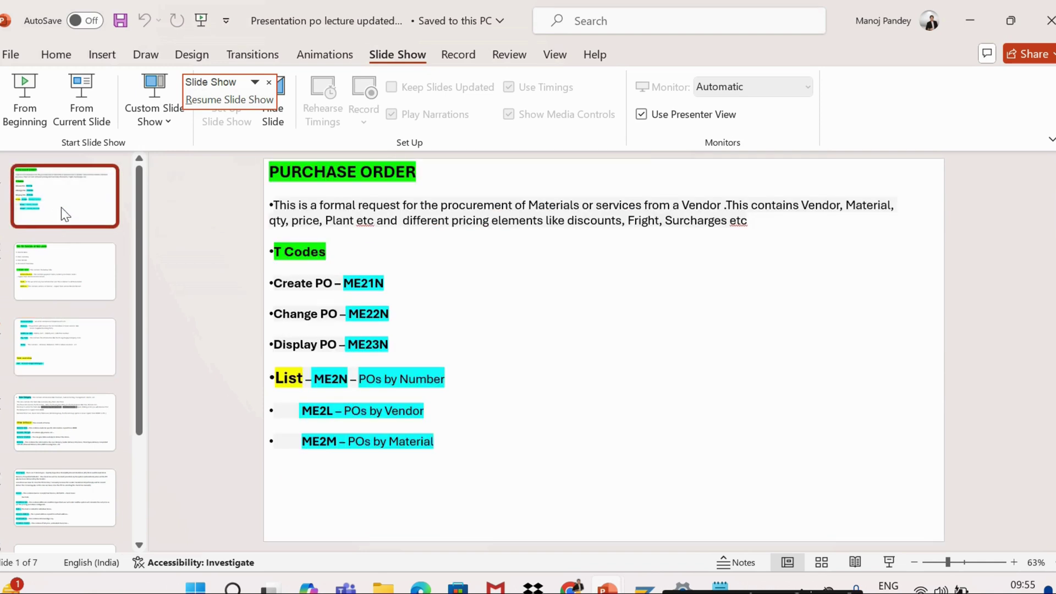
{"action": "double_click", "coordinate": [379, 286]}
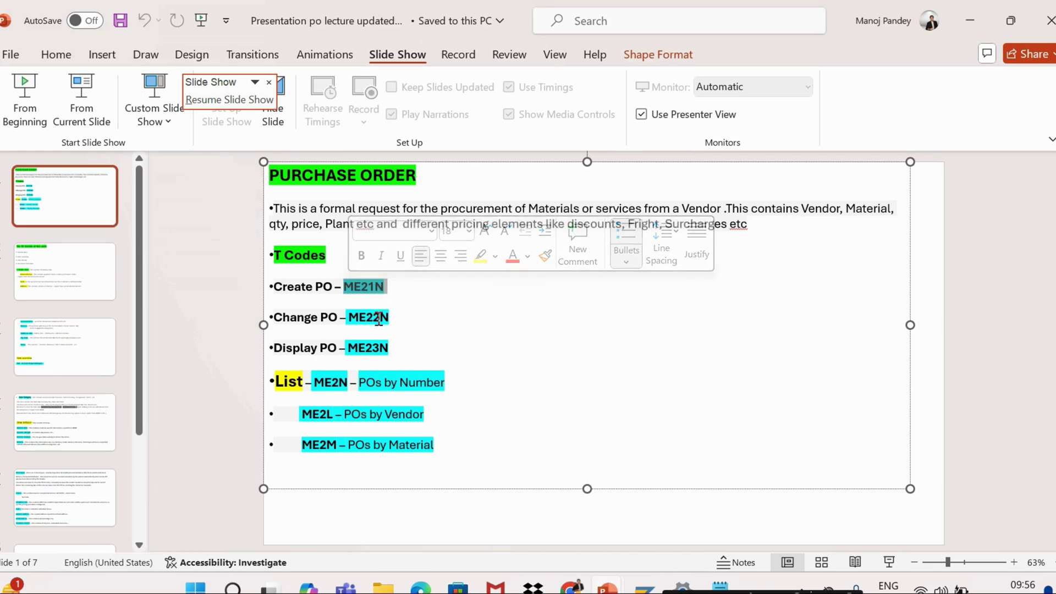
{"action": "left_click", "coordinate": [392, 318]}
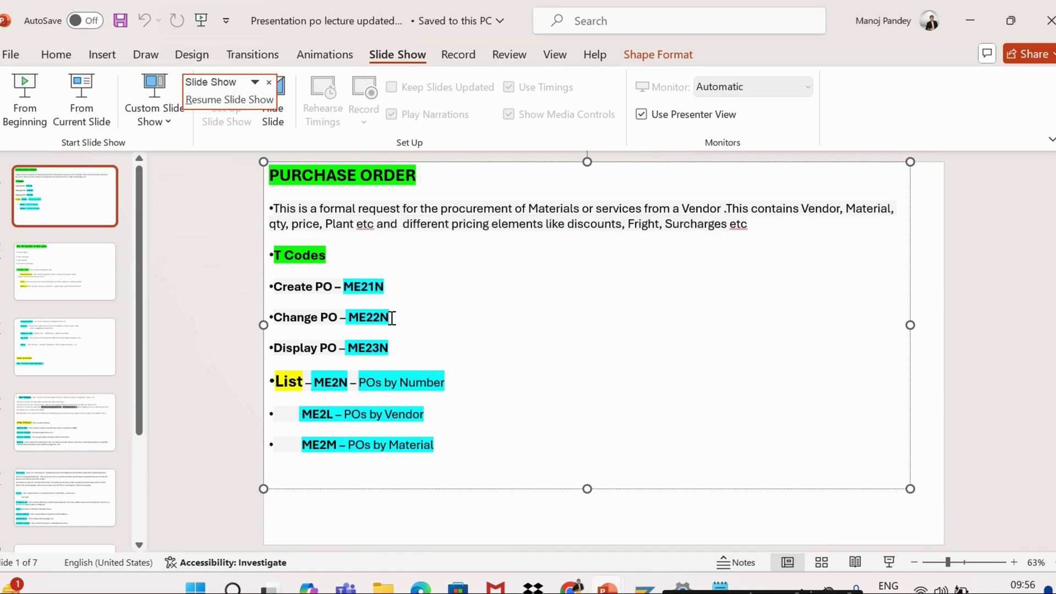
{"action": "key", "text": "alt+Tab"}
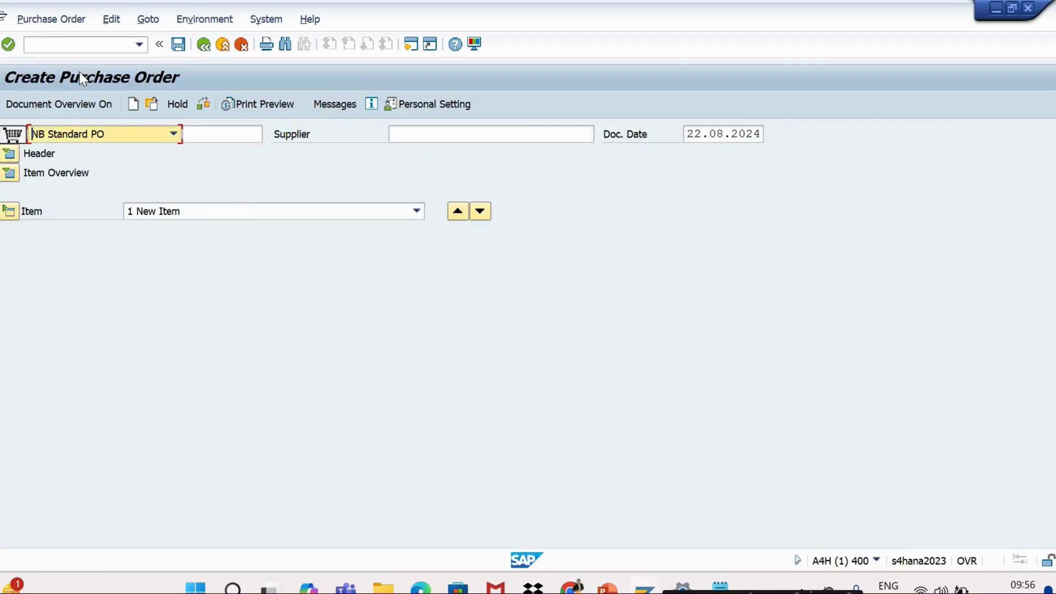
{"action": "left_click", "coordinate": [67, 46]}
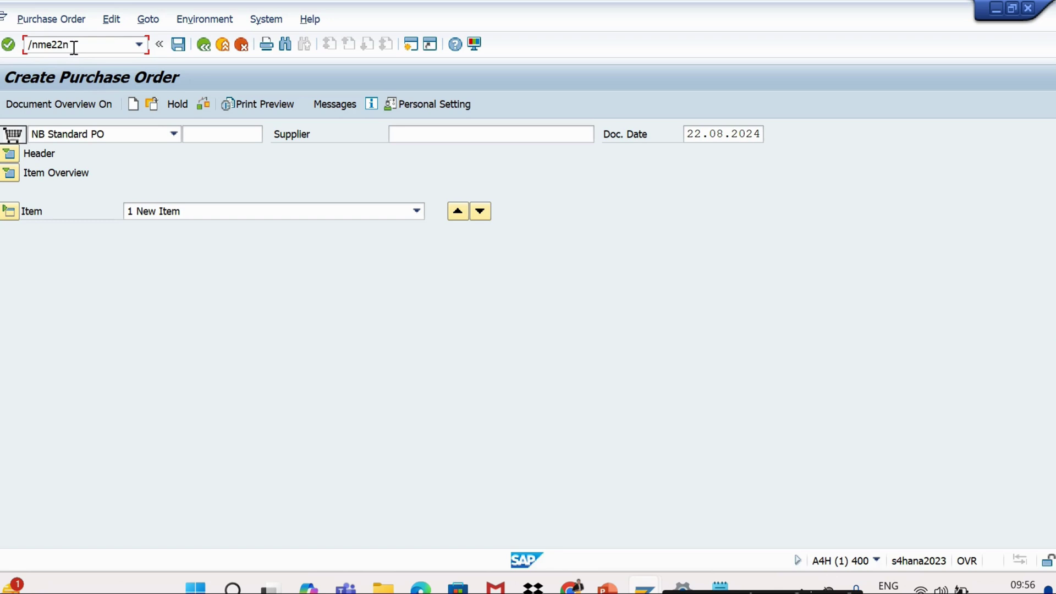
{"action": "key", "text": "Return"}
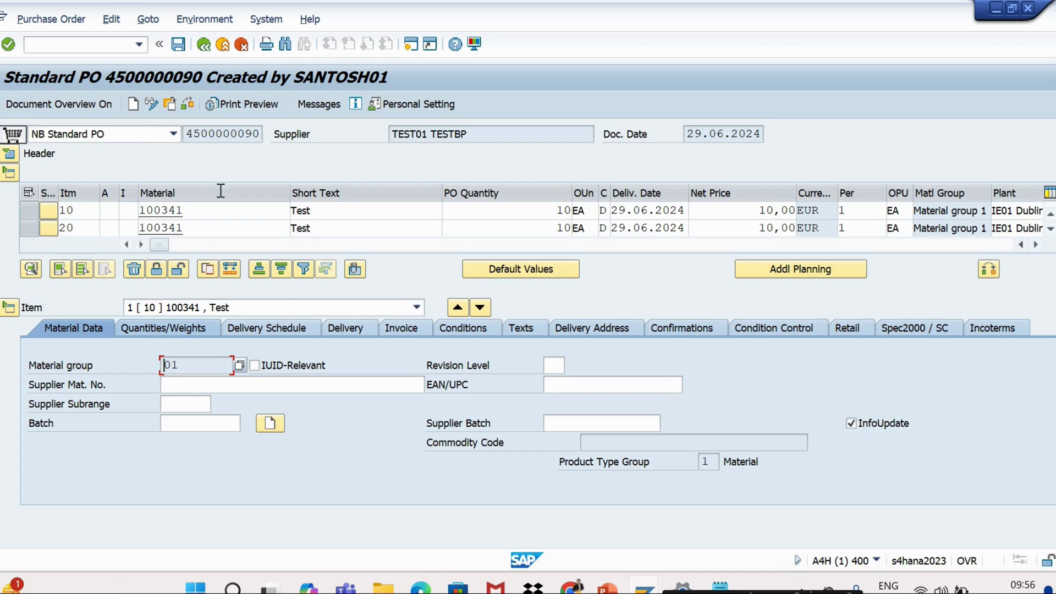
{"action": "left_click", "coordinate": [169, 104]}
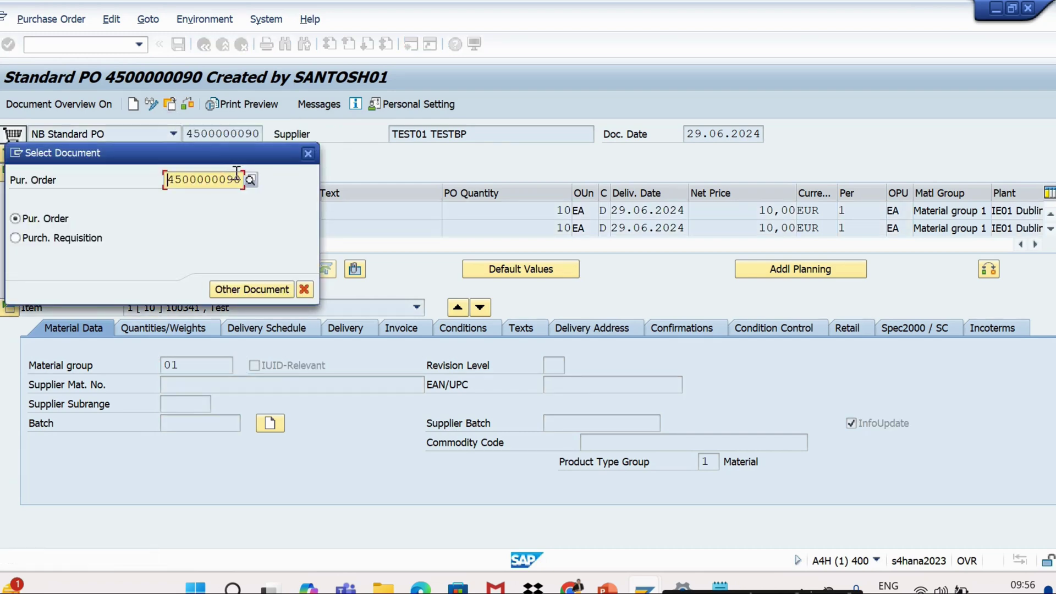
{"action": "key", "text": "BackSpace"}
{"action": "key", "text": "BackSpace"}
{"action": "key", "text": "BackSpace"}
{"action": "key", "text": "BackSpace"}
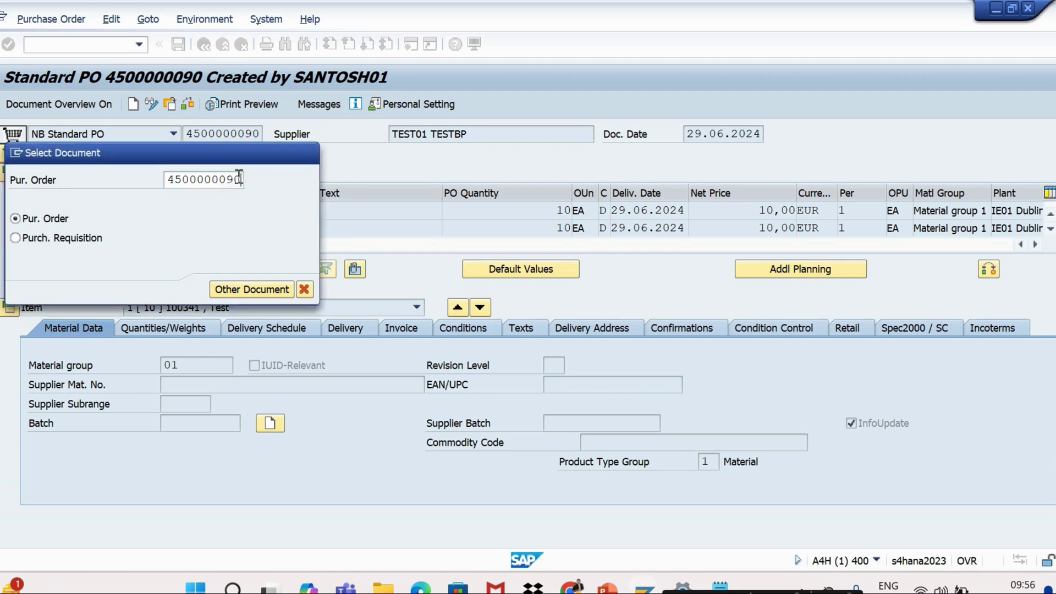
{"action": "key", "text": "BackSpace"}
{"action": "key", "text": "BackSpace"}
{"action": "key", "text": "BackSpace"}
{"action": "key", "text": "BackSpace"}
{"action": "key", "text": "BackSpace"}
{"action": "key", "text": "BackSpace"}
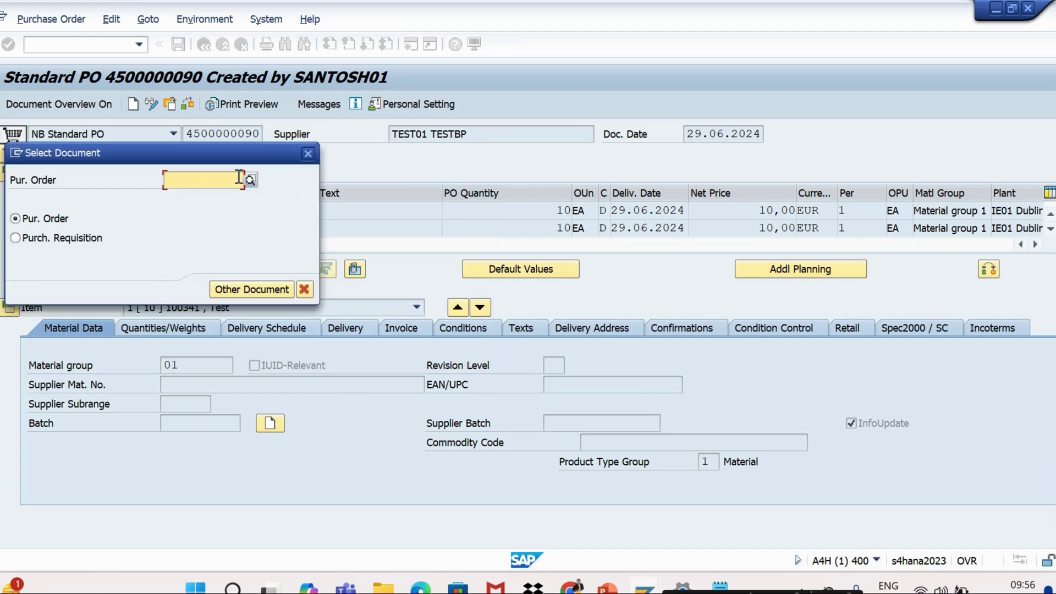
{"action": "key", "text": "alt+Tab"}
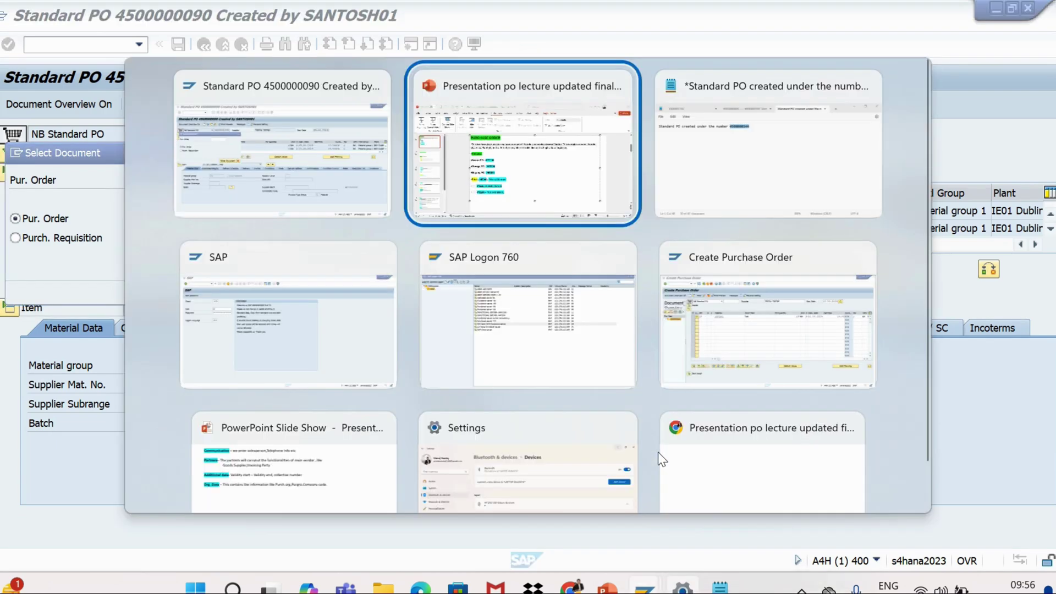
{"action": "key", "text": "alt+Tab"}
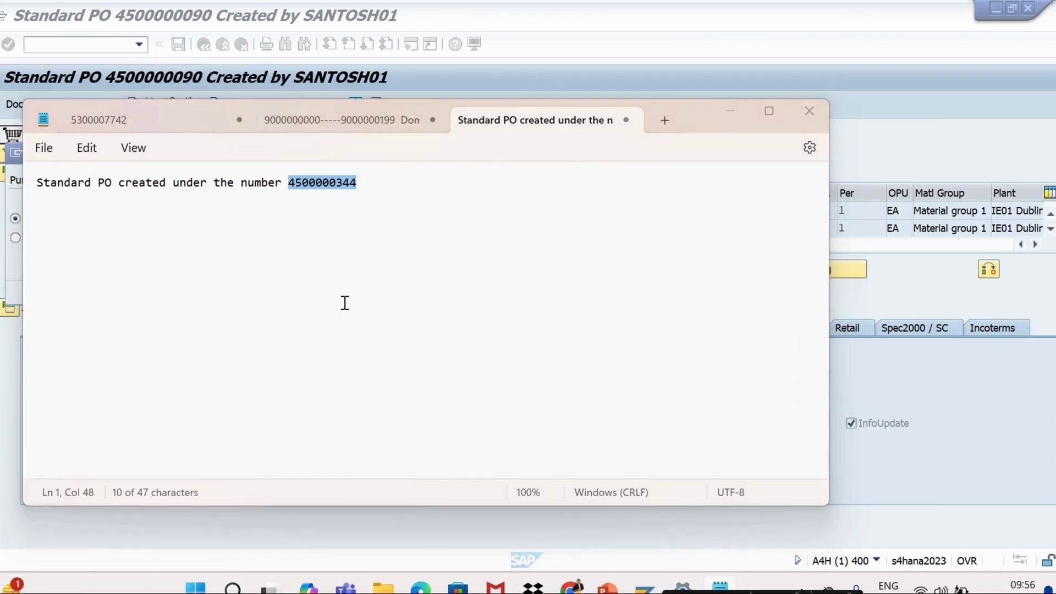
{"action": "key", "text": "alt+Tab"}
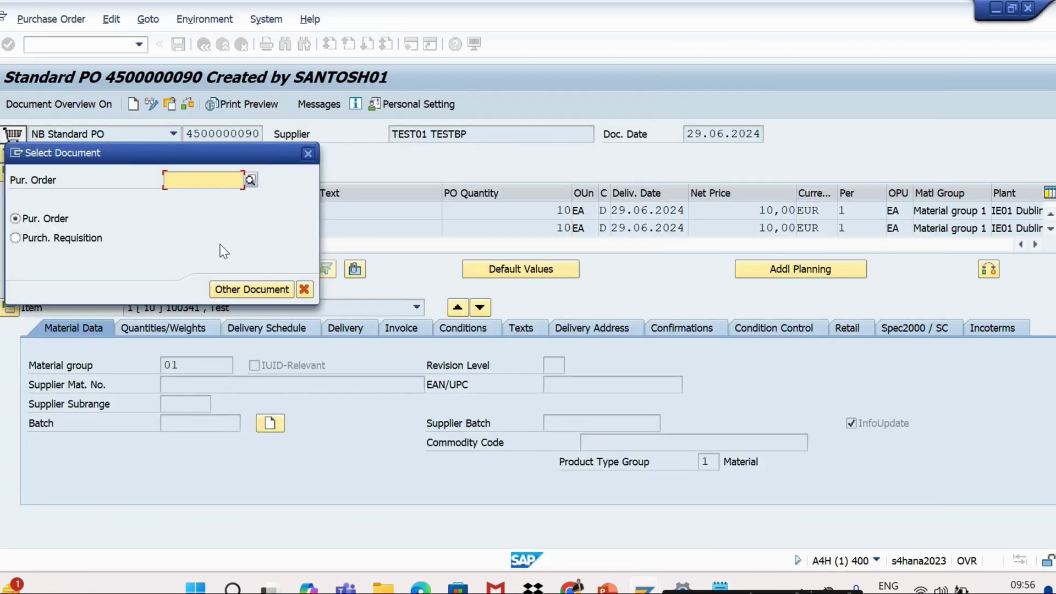
{"action": "key", "text": "ctrl+v"}
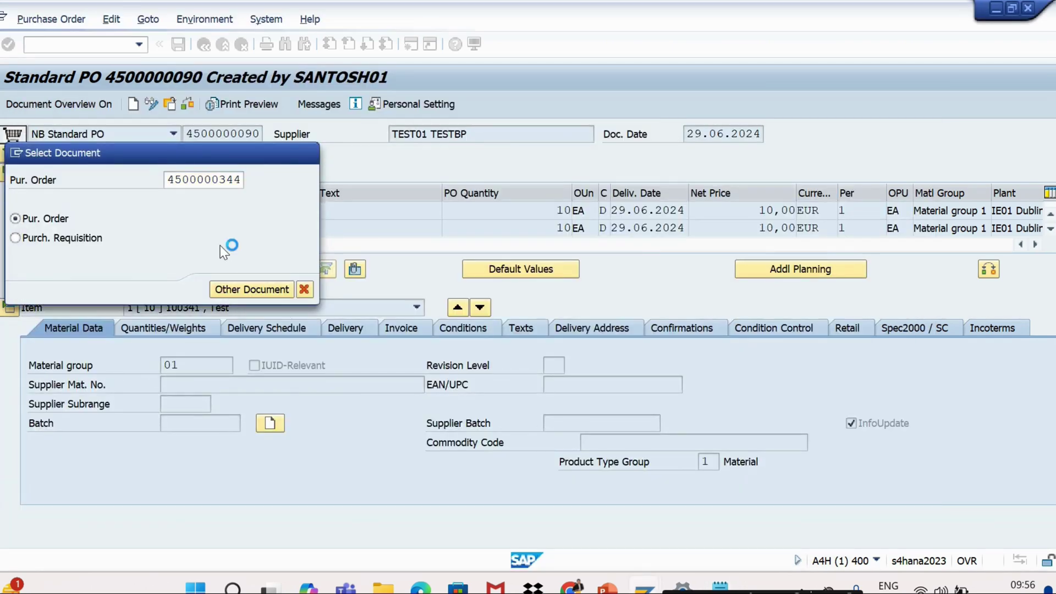
{"action": "key", "text": "Return"}
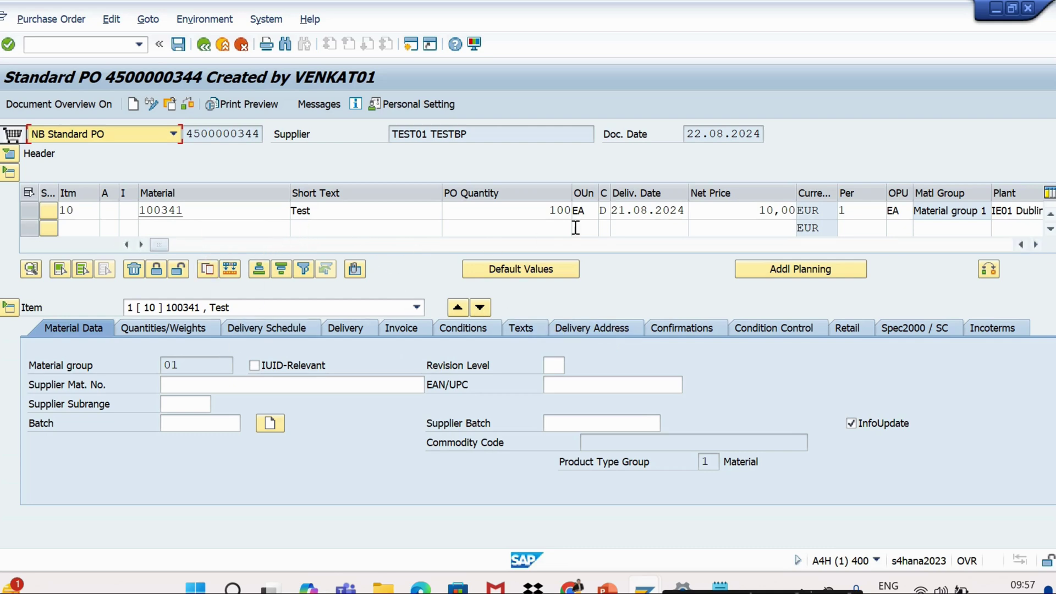
{"action": "left_click", "coordinate": [641, 210]}
{"action": "left_click", "coordinate": [695, 210]}
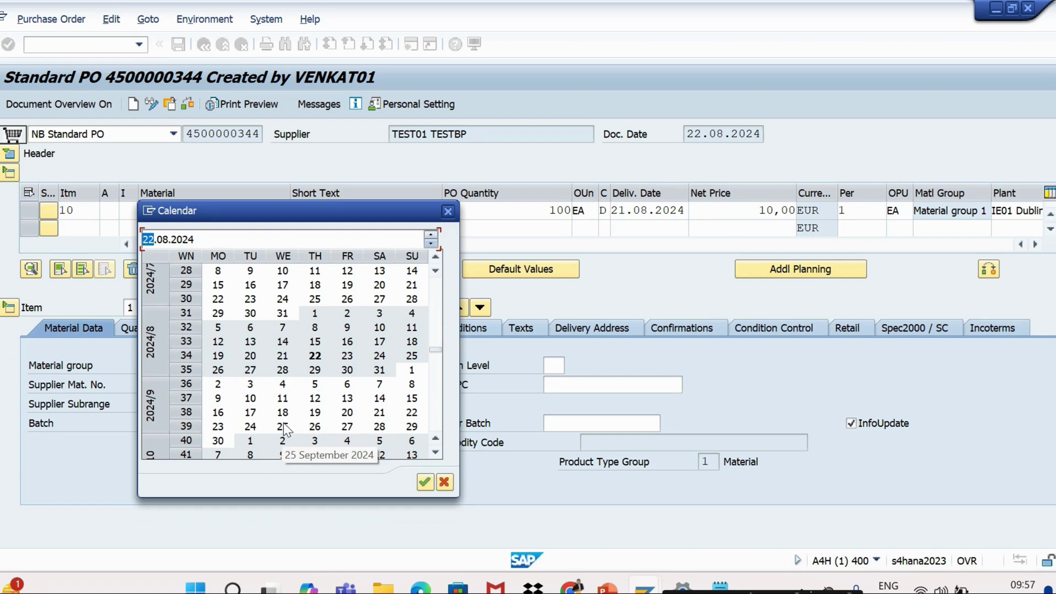
{"action": "double_click", "coordinate": [283, 423]}
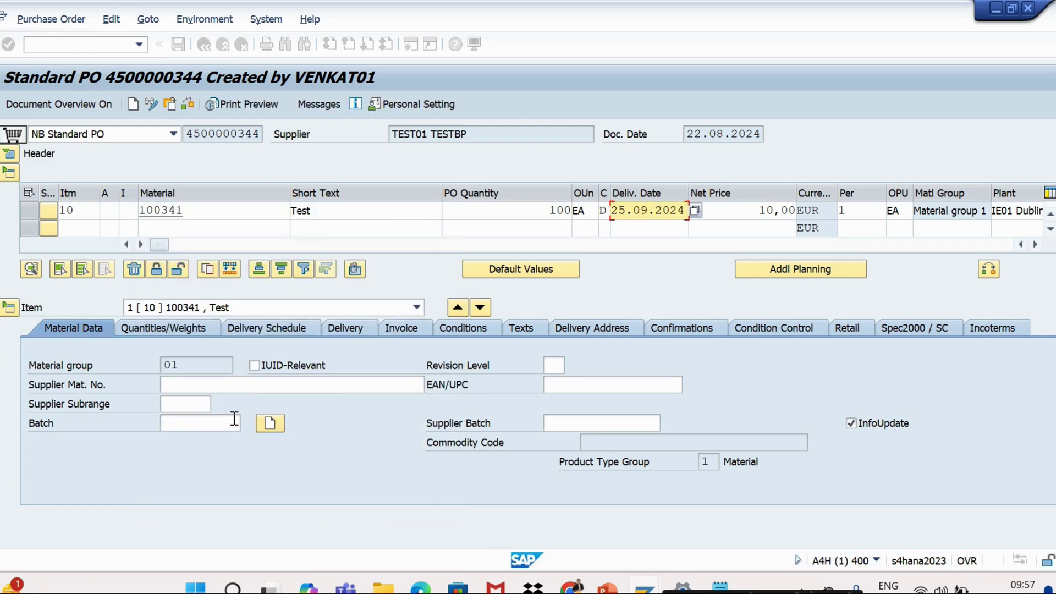
Change item 10's net price to 20 and check the purchase order
{"action": "left_click", "coordinate": [760, 211]}
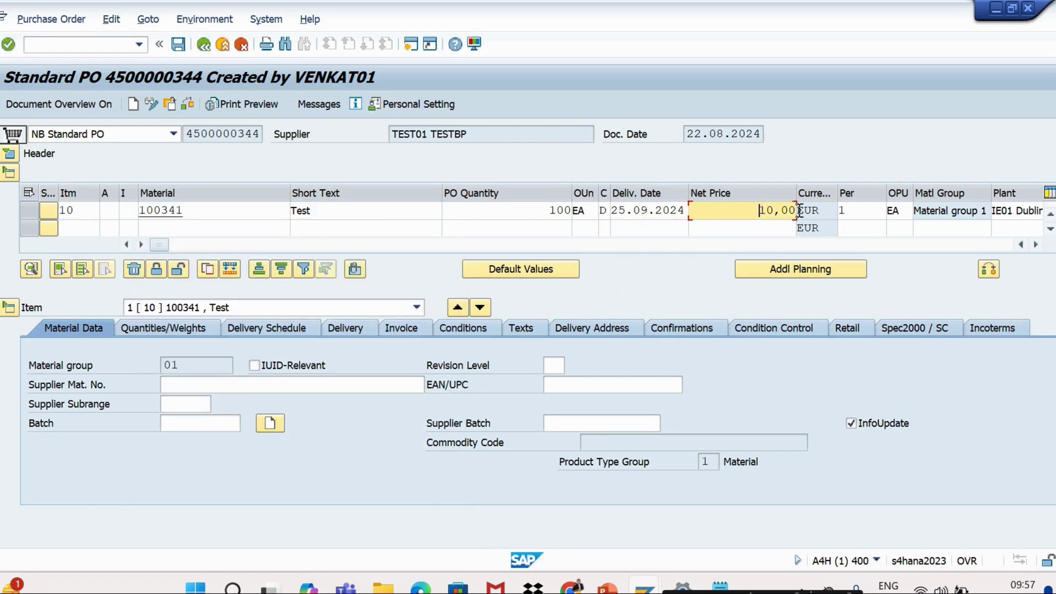
{"action": "key", "text": "Return"}
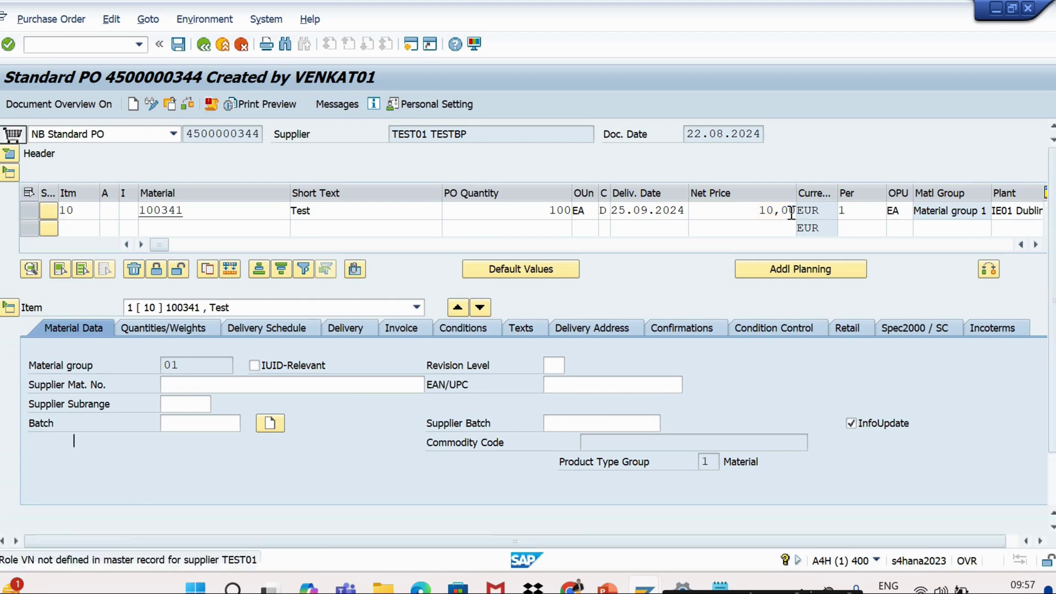
{"action": "type", "text": "100"}
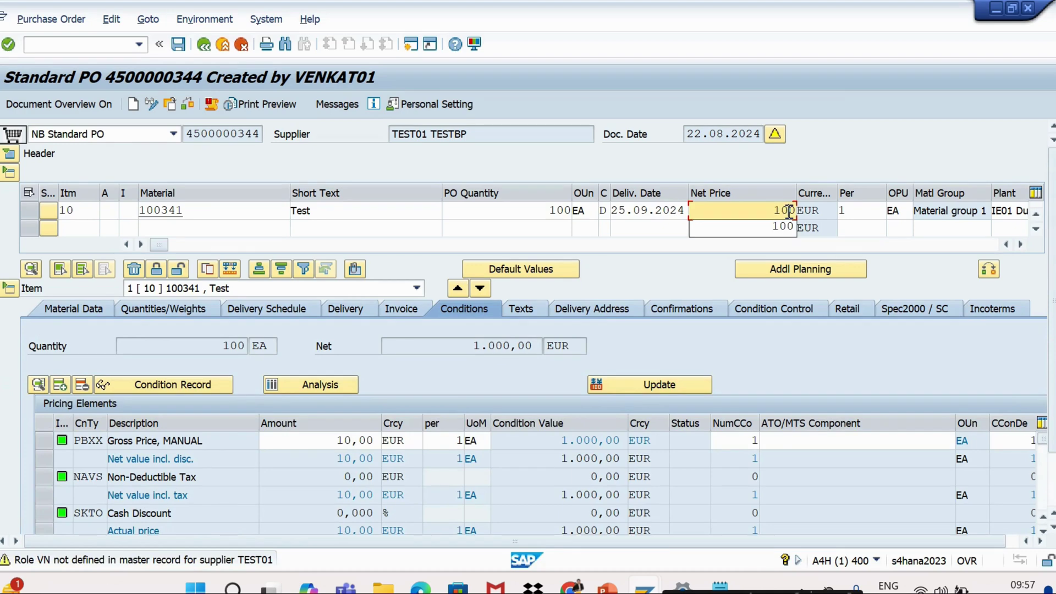
{"action": "key", "text": "BackSpace"}
{"action": "key", "text": "BackSpace"}
{"action": "type", "text": "29"}
{"action": "key", "text": "BackSpace"}
{"action": "type", "text": "0"}
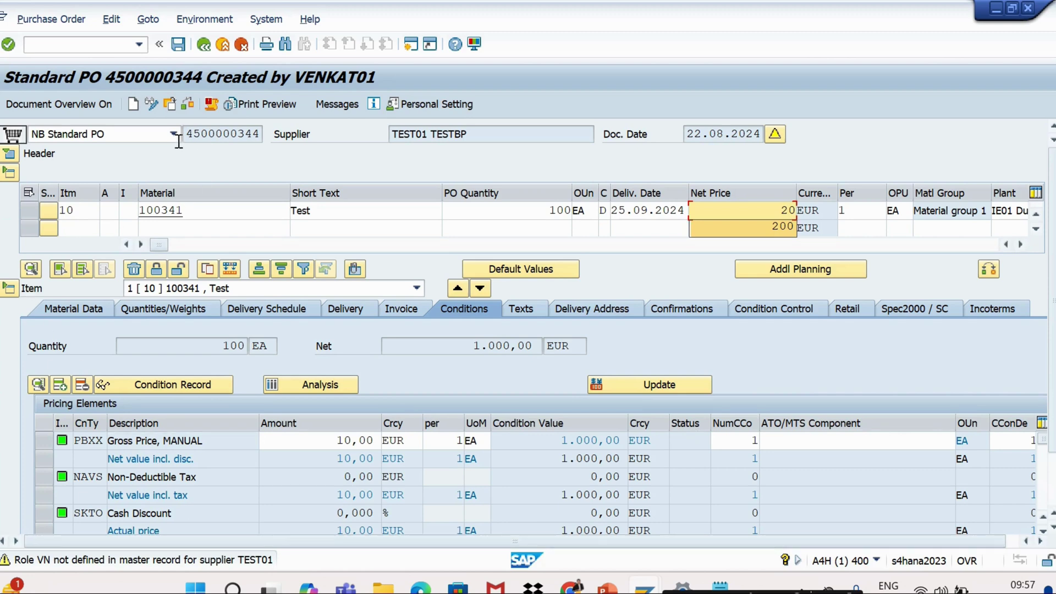
{"action": "left_click", "coordinate": [188, 104]}
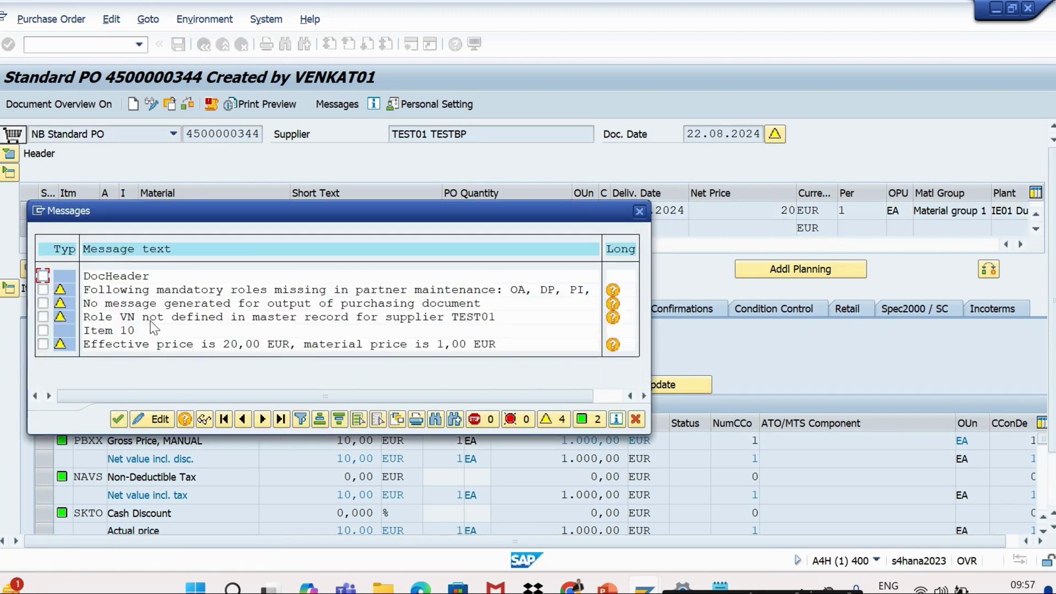
{"action": "key", "text": "Return"}
{"action": "left_click", "coordinate": [176, 44]}
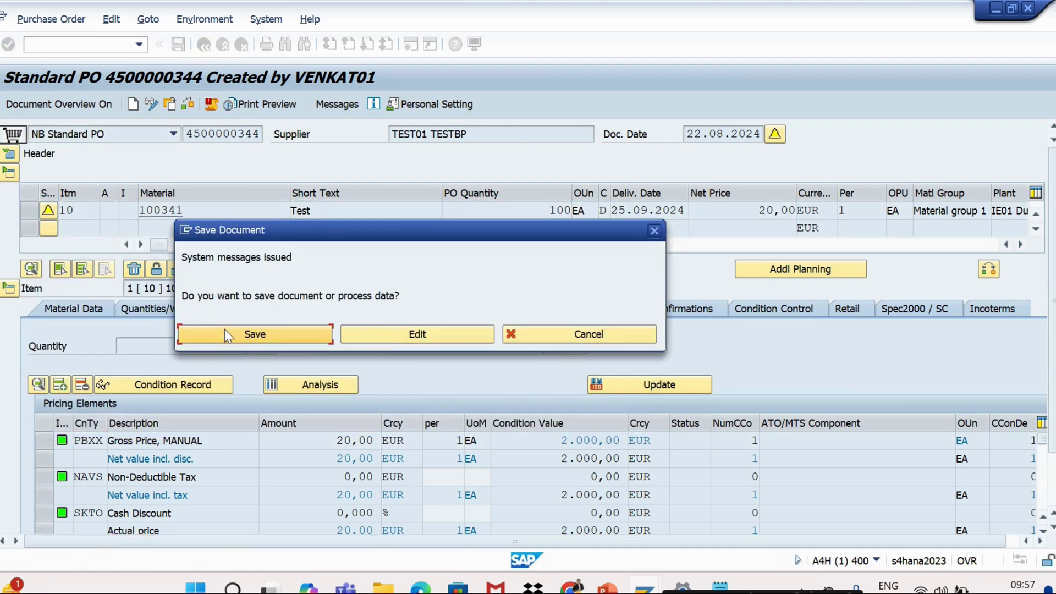
{"action": "left_click", "coordinate": [229, 329]}
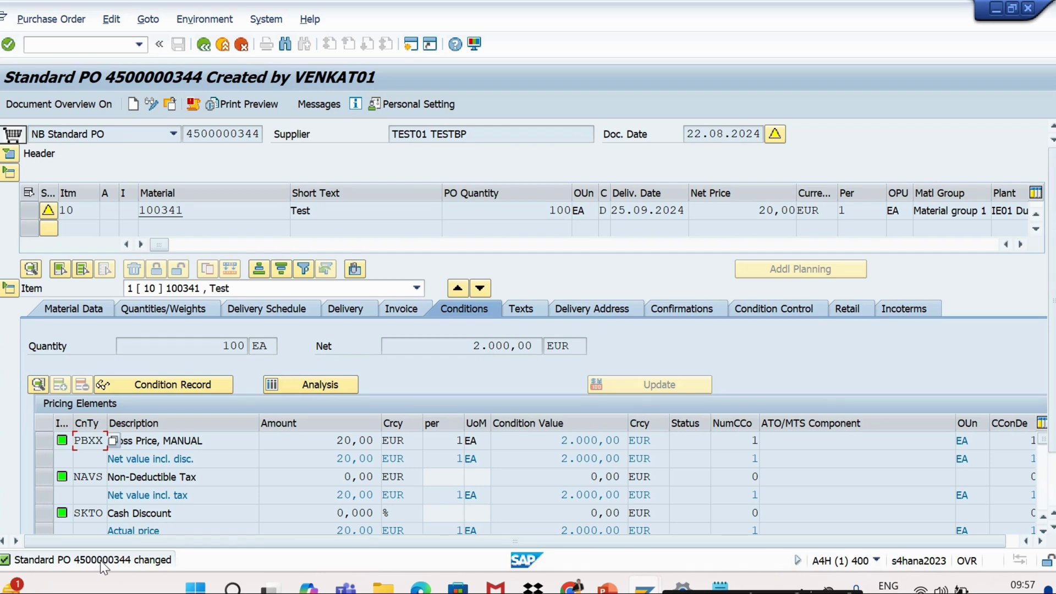
{"action": "double_click", "coordinate": [100, 560]}
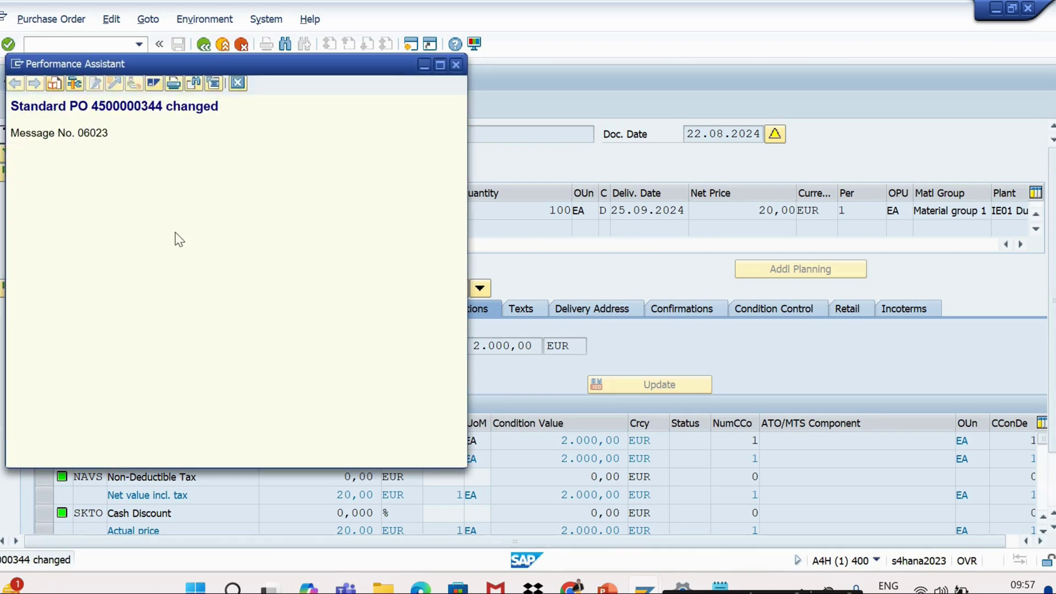
{"action": "left_click_drag", "start_coordinate": [215, 106], "coordinate": [10, 106]}
{"action": "key", "text": "ctrl+c"}
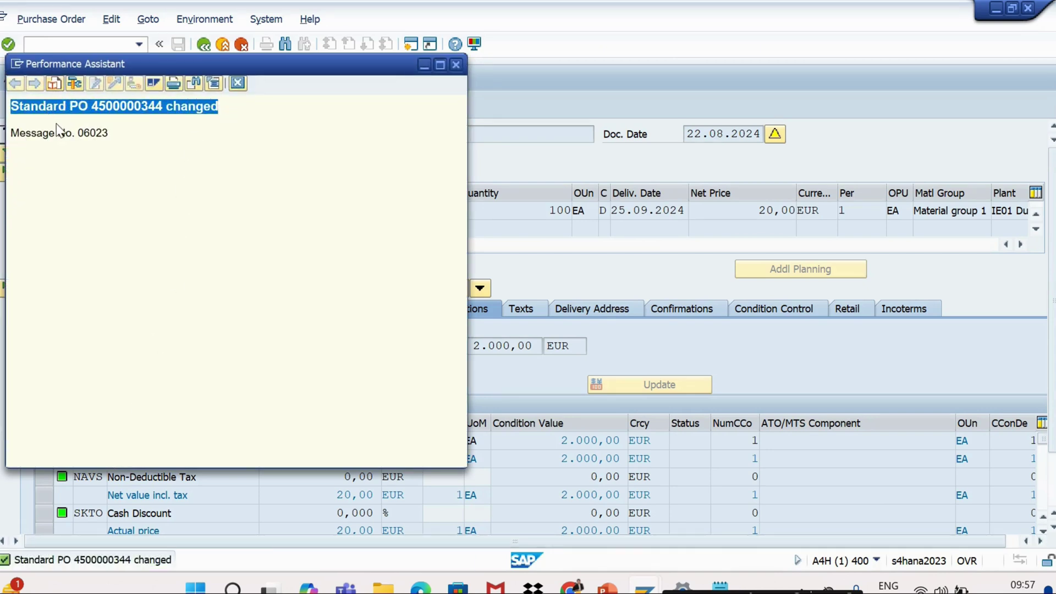
{"action": "key", "text": "alt+Tab"}
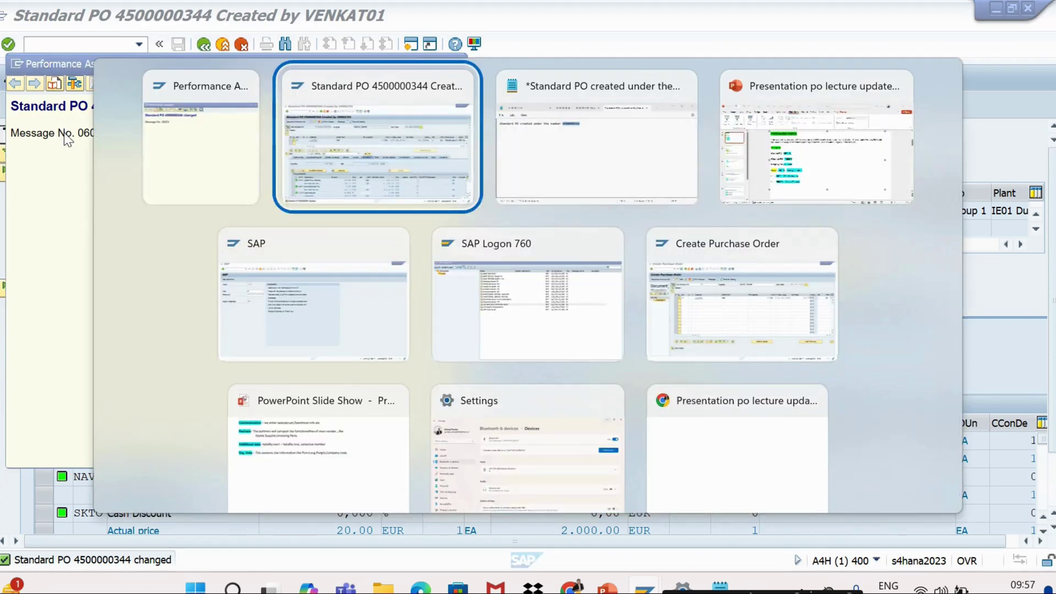
{"action": "key", "text": "alt+Tab"}
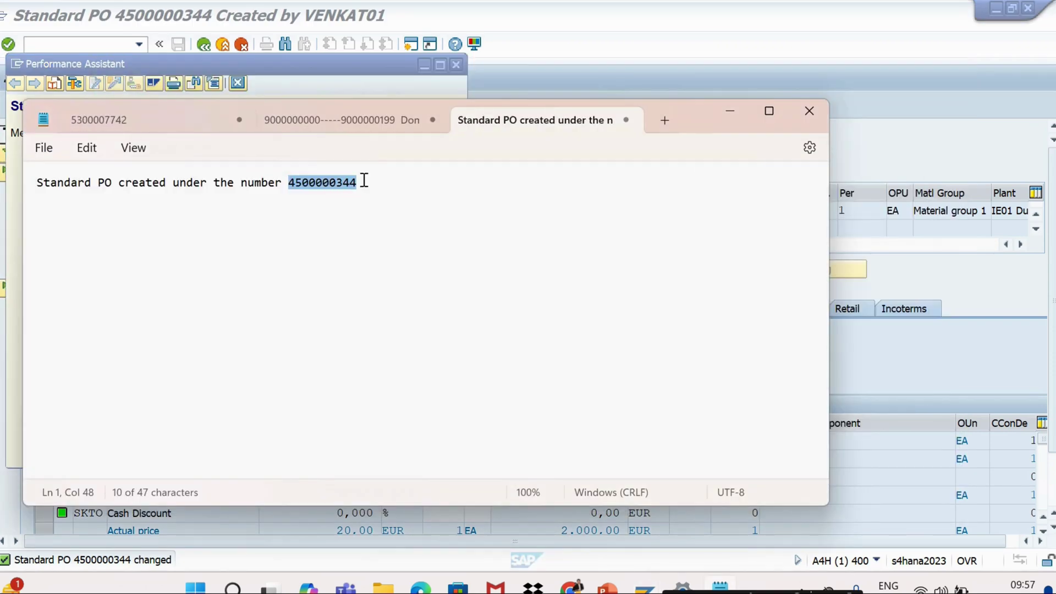
{"action": "left_click", "coordinate": [363, 180]}
{"action": "key", "text": "Return"}
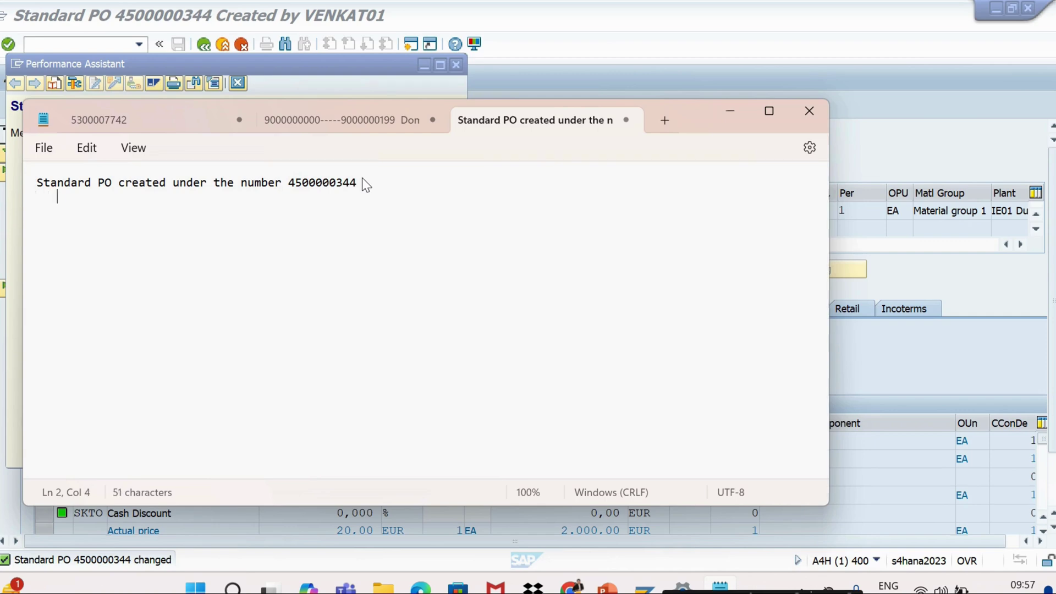
{"action": "key", "text": "ctrl+v"}
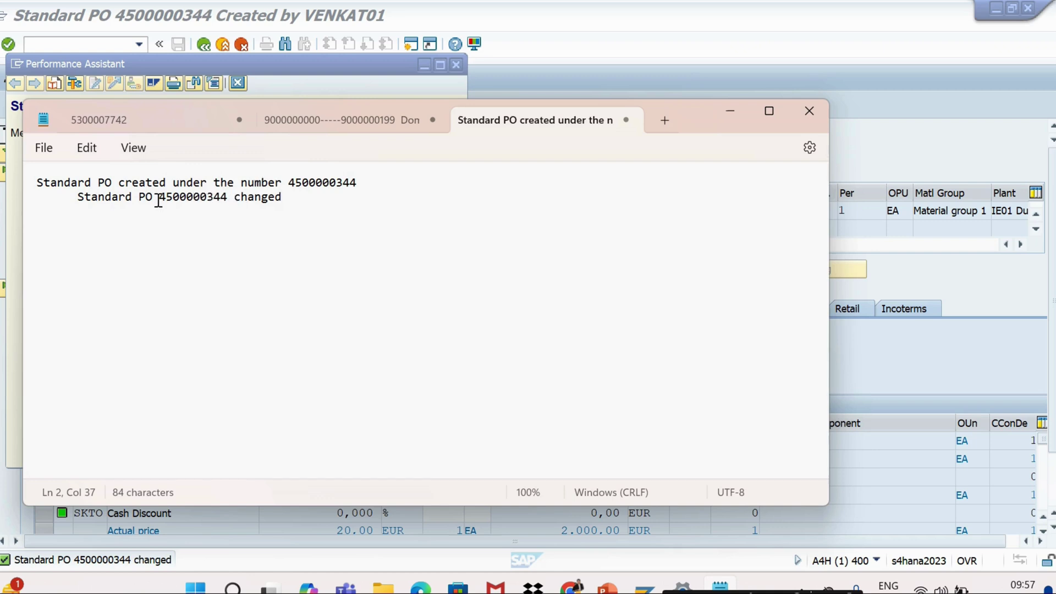
{"action": "left_click", "coordinate": [729, 117]}
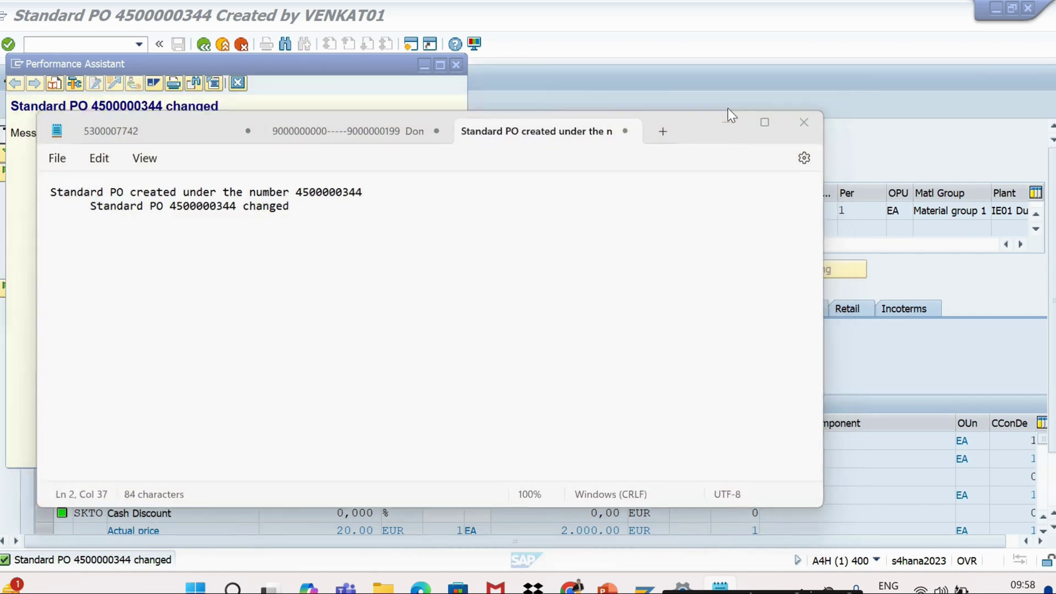
{"action": "left_click", "coordinate": [456, 65]}
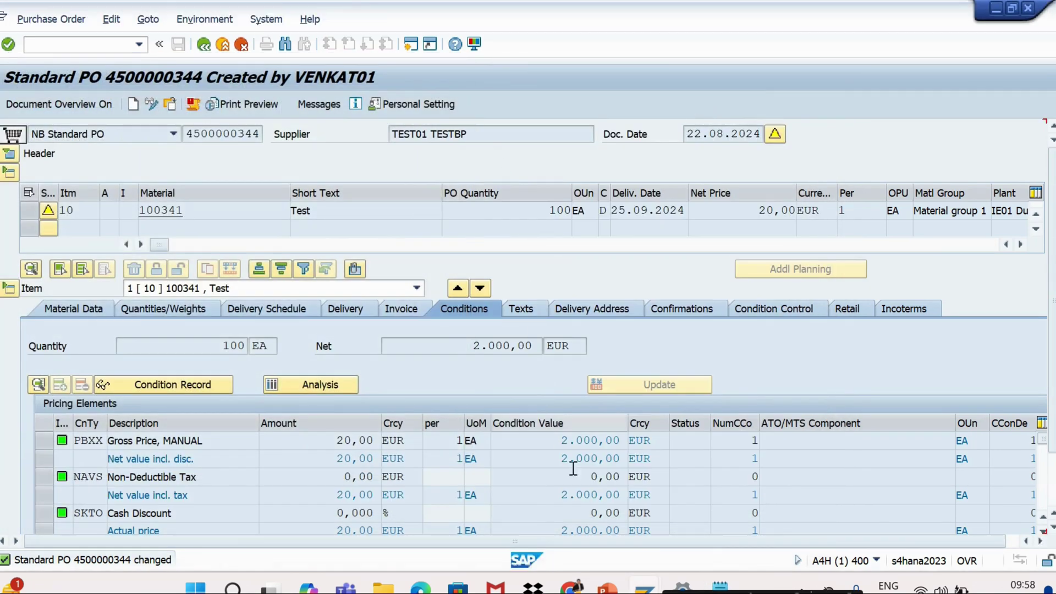
{"action": "key", "text": "alt+Tab"}
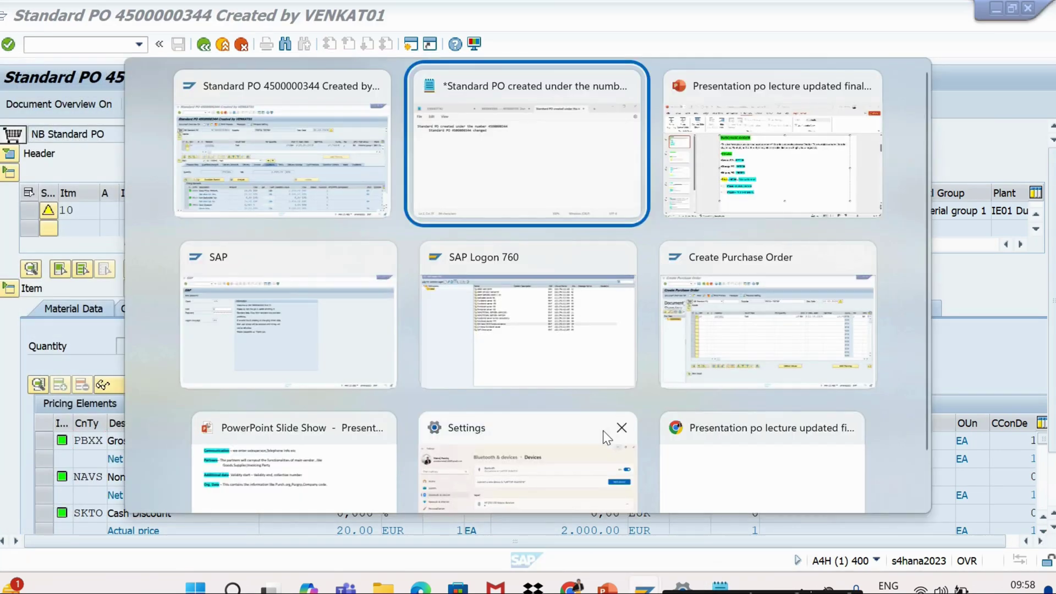
Check the Display PO code ME23N on the PowerPoint Purchase Order slide, then return to SAP
{"action": "key", "text": "alt+Tab"}
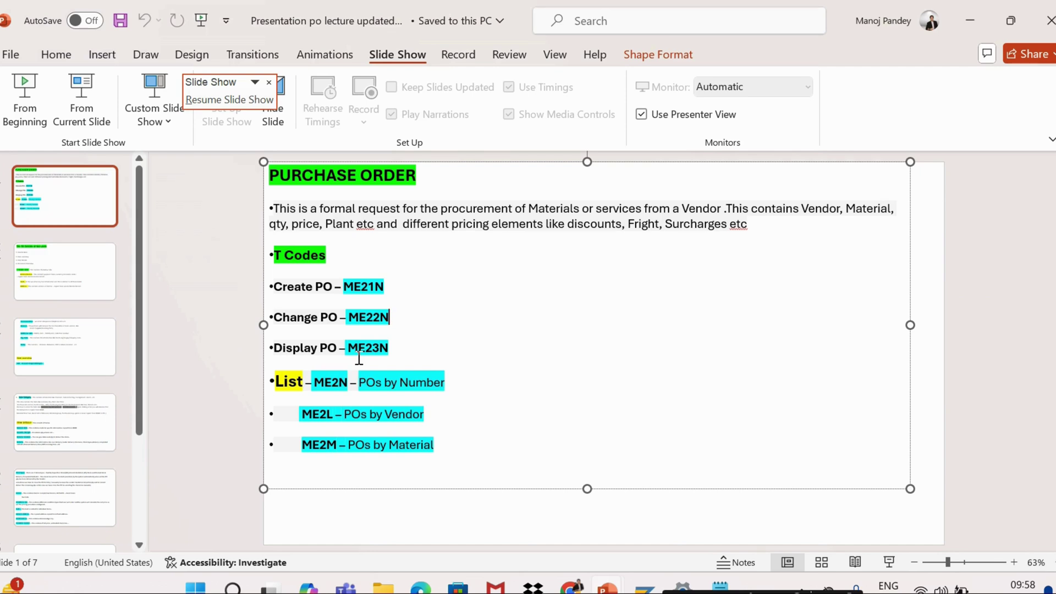
{"action": "key", "text": "alt+Tab"}
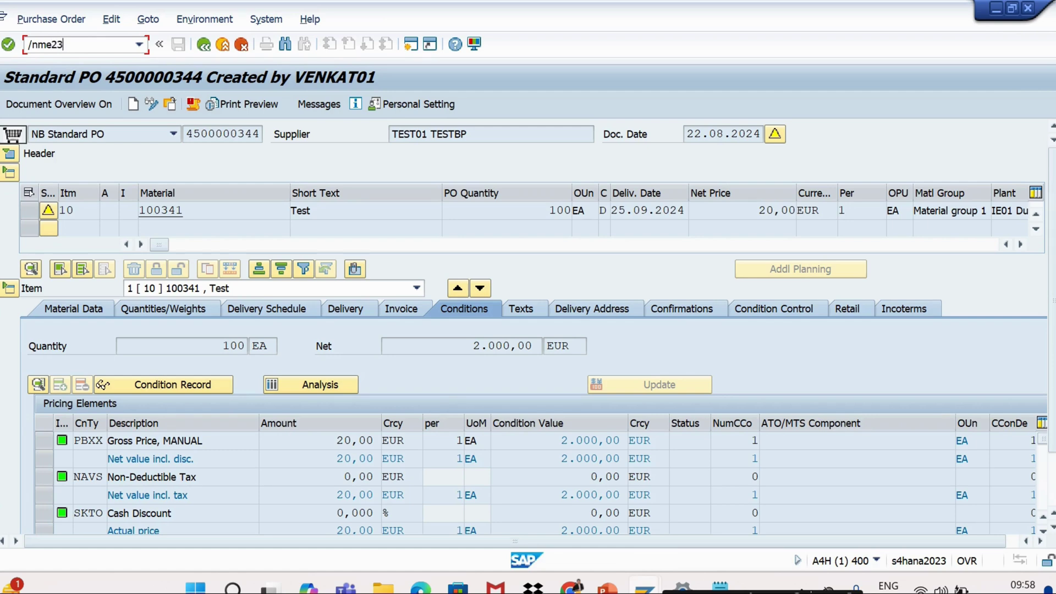
{"action": "type", "text": "/nme23n"}
{"action": "key", "text": "Return"}
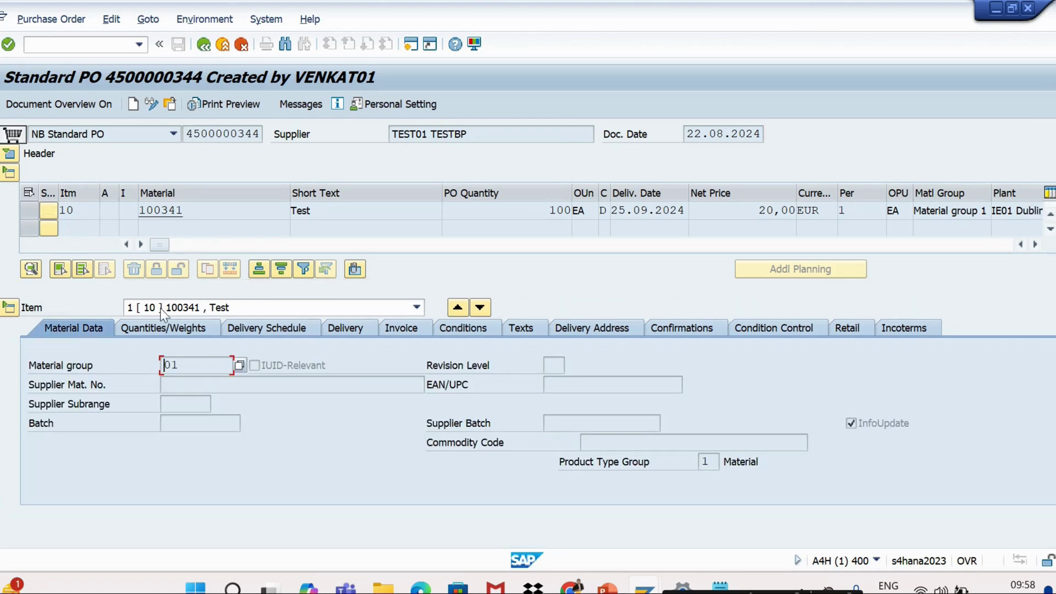
{"action": "left_click", "coordinate": [169, 105]}
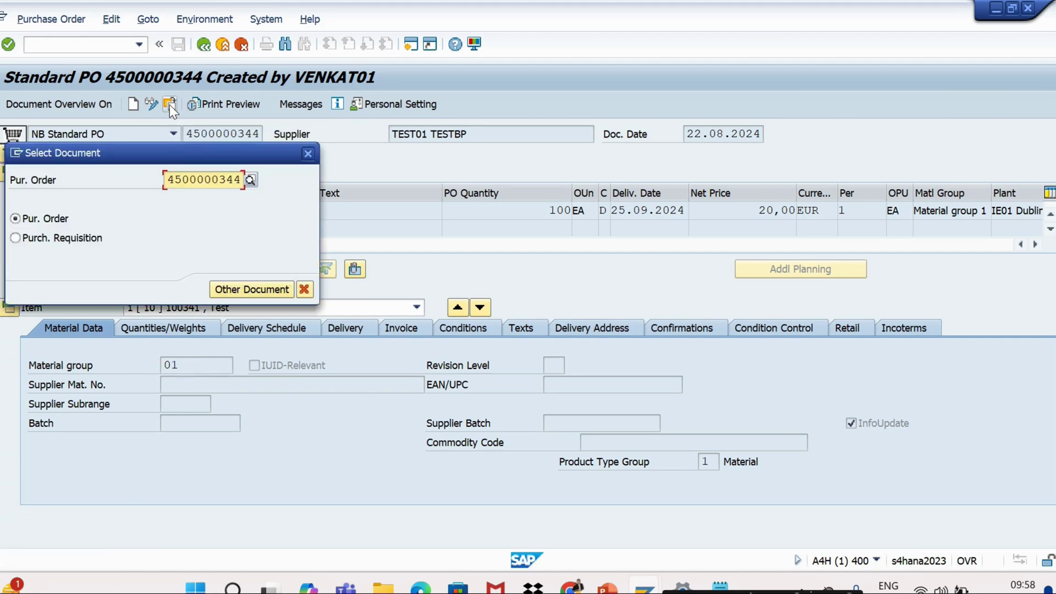
{"action": "left_click", "coordinate": [241, 181]}
{"action": "key", "text": "BackSpace"}
{"action": "key", "text": "BackSpace"}
{"action": "key", "text": "BackSpace"}
{"action": "key", "text": "BackSpace"}
{"action": "key", "text": "BackSpace"}
{"action": "key", "text": "BackSpace"}
{"action": "key", "text": "BackSpace"}
{"action": "key", "text": "BackSpace"}
{"action": "key", "text": "BackSpace"}
{"action": "key", "text": "BackSpace"}
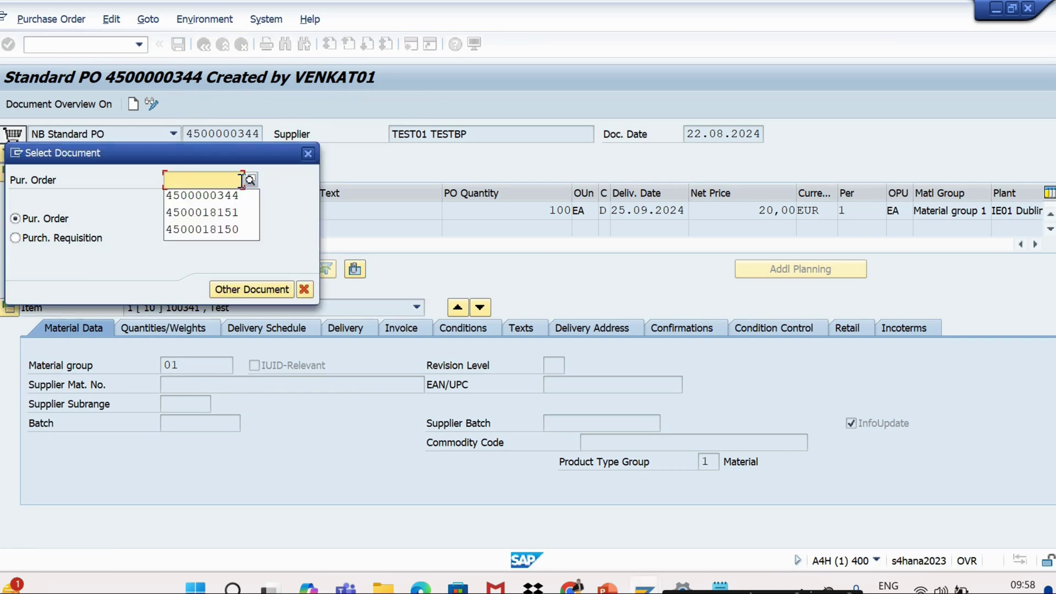
{"action": "type", "text": "Standard P"}
{"action": "key", "text": "BackSpace"}
{"action": "key", "text": "BackSpace"}
{"action": "key", "text": "BackSpace"}
{"action": "key", "text": "BackSpace"}
{"action": "key", "text": "BackSpace"}
{"action": "key", "text": "BackSpace"}
{"action": "key", "text": "BackSpace"}
{"action": "key", "text": "BackSpace"}
{"action": "key", "text": "BackSpace"}
{"action": "key", "text": "BackSpace"}
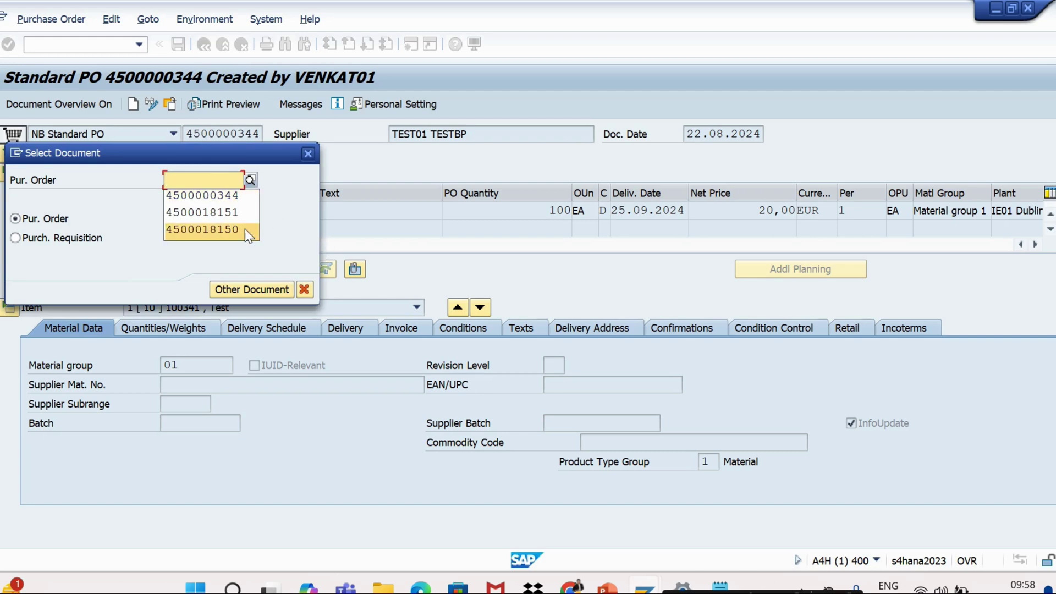
{"action": "left_click", "coordinate": [227, 196]}
{"action": "key", "text": "Return"}
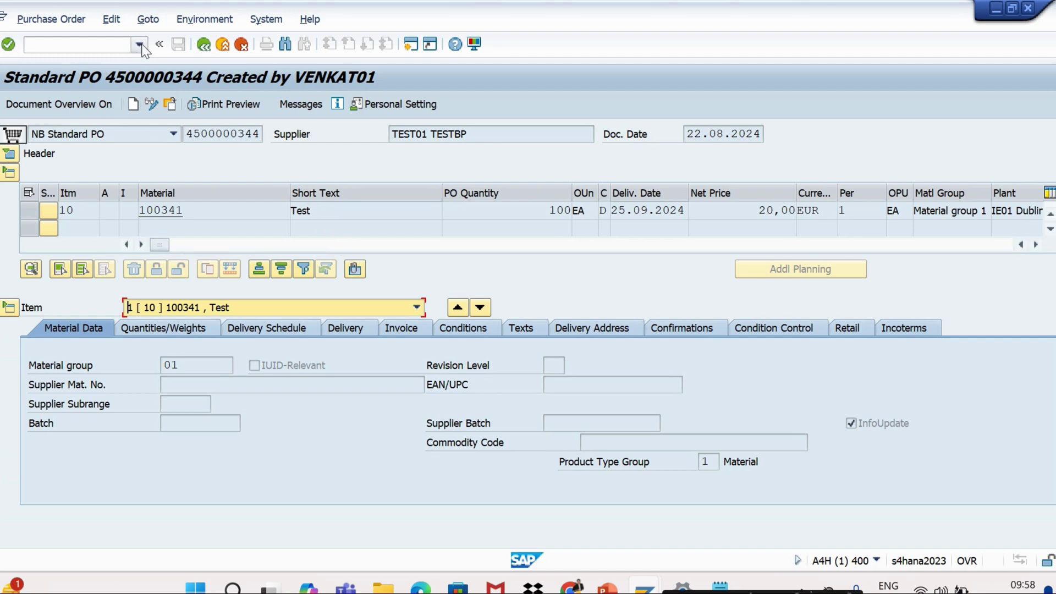
Select item 10 and choose Environment > Item Changes to display its change log
{"action": "left_click", "coordinate": [199, 21]}
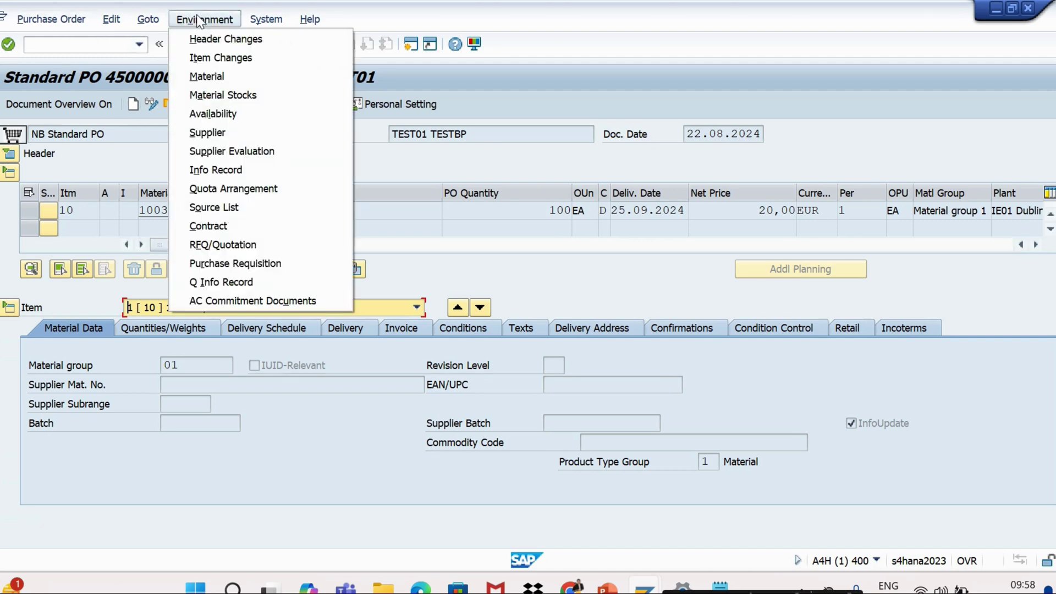
{"action": "left_click", "coordinate": [201, 59]}
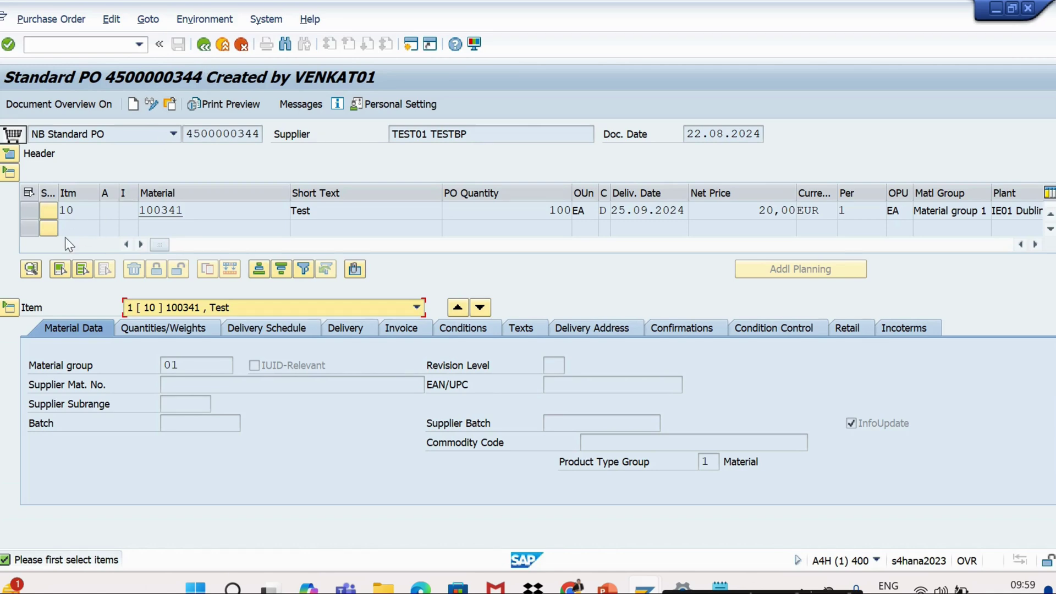
{"action": "left_click", "coordinate": [31, 210]}
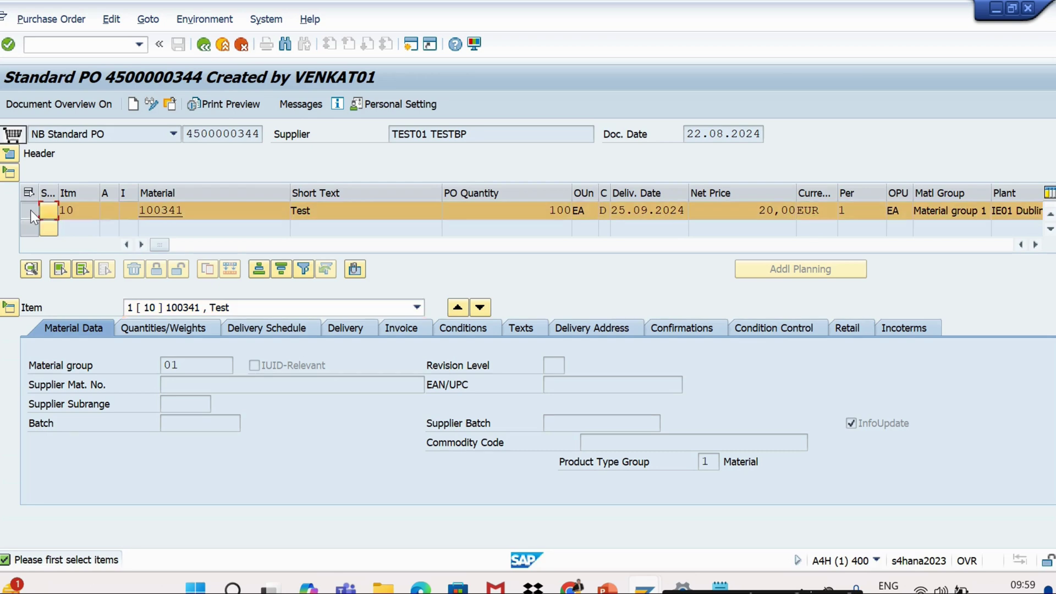
{"action": "left_click", "coordinate": [222, 21]}
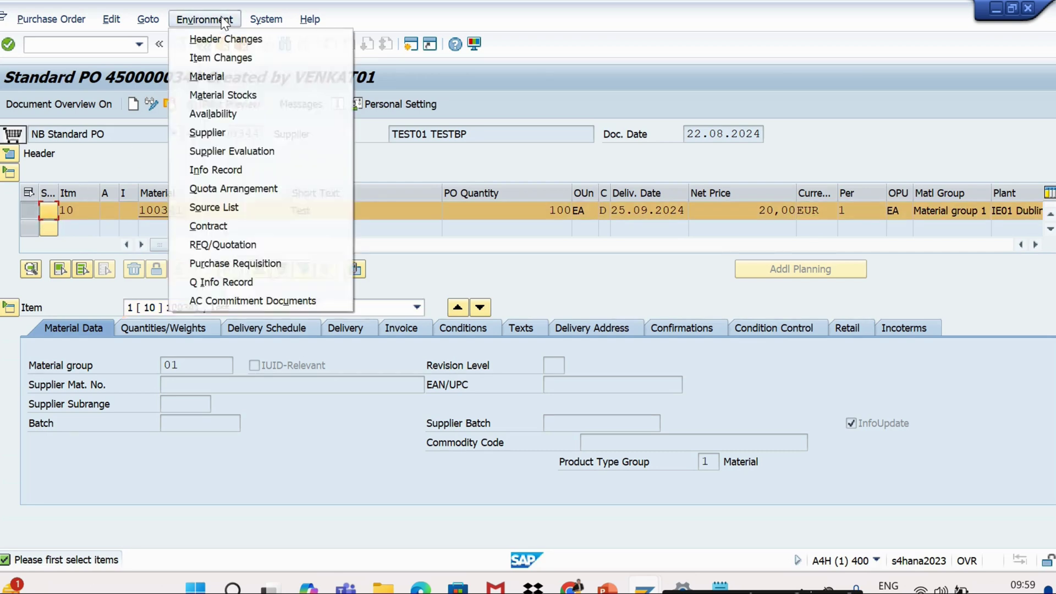
{"action": "left_click", "coordinate": [221, 57]}
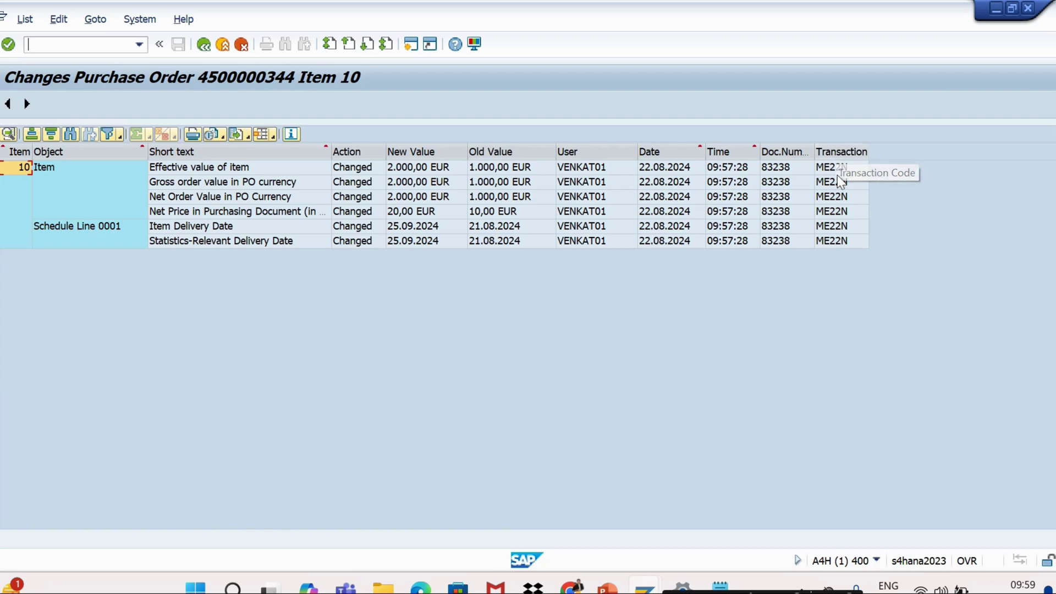
Mark the first change entry for item 10, then return to the PowerPoint presentation
{"action": "left_click", "coordinate": [8, 169]}
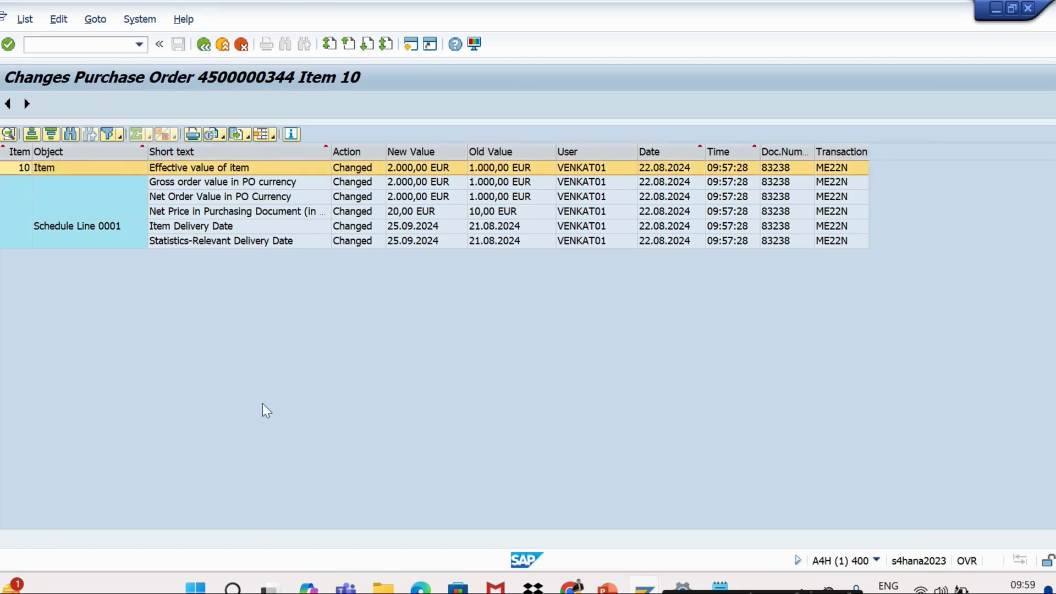
{"action": "key", "text": "alt+Tab"}
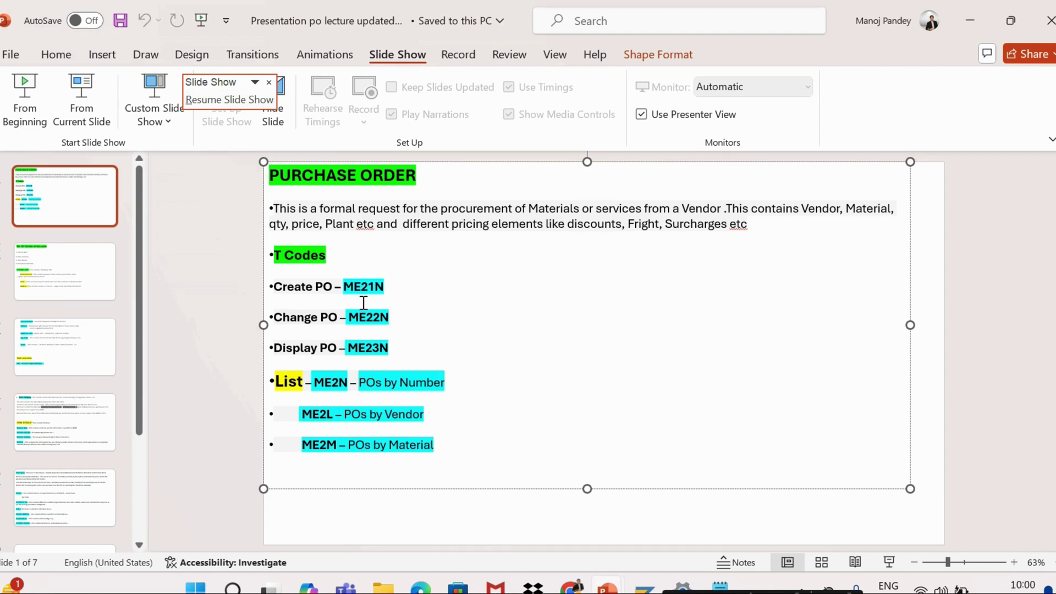
Highlight ME23N and ME22N on slide 1, then go to slide 2 on the four PO parts
{"action": "left_click_drag", "start_coordinate": [395, 348], "coordinate": [348, 347]}
{"action": "left_click", "coordinate": [414, 343]}
{"action": "left_click_drag", "start_coordinate": [391, 317], "coordinate": [348, 318]}
{"action": "left_click", "coordinate": [402, 351]}
{"action": "left_click", "coordinate": [69, 292]}
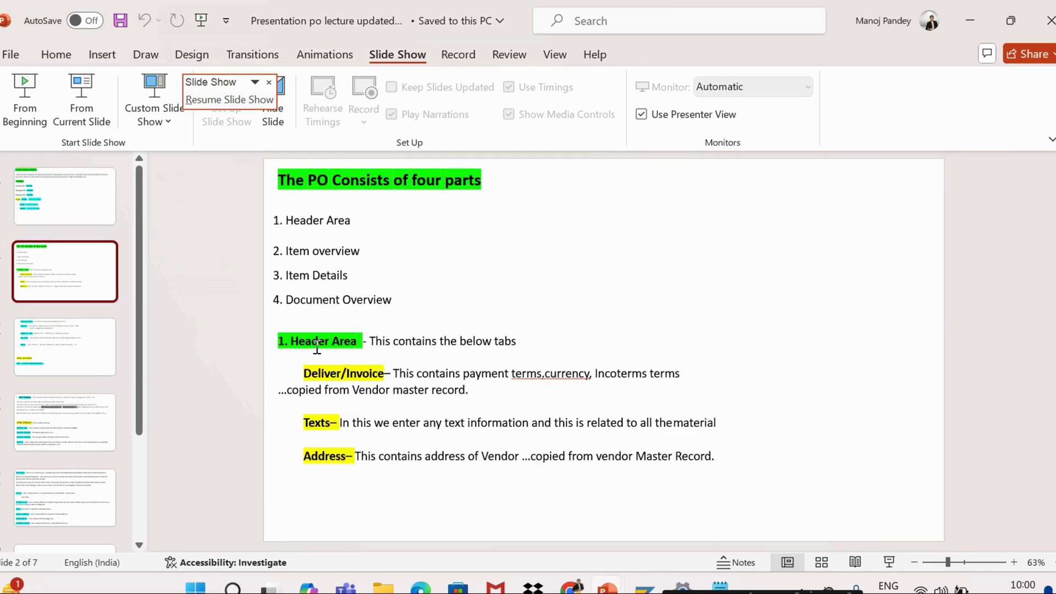